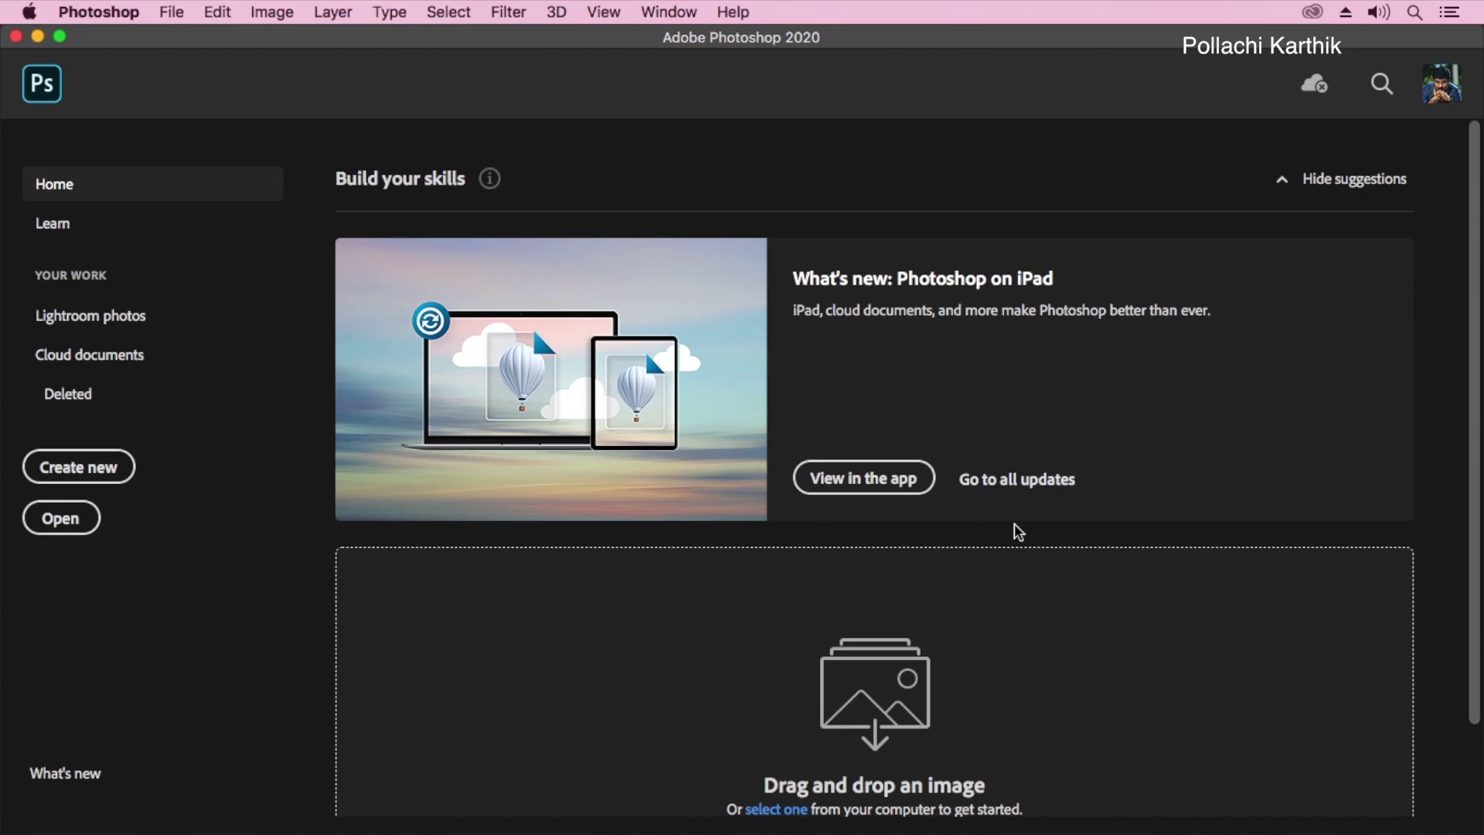
Create a new document in inches, 24 wide by 16 high, at 300 ppi
left_click(172, 12)
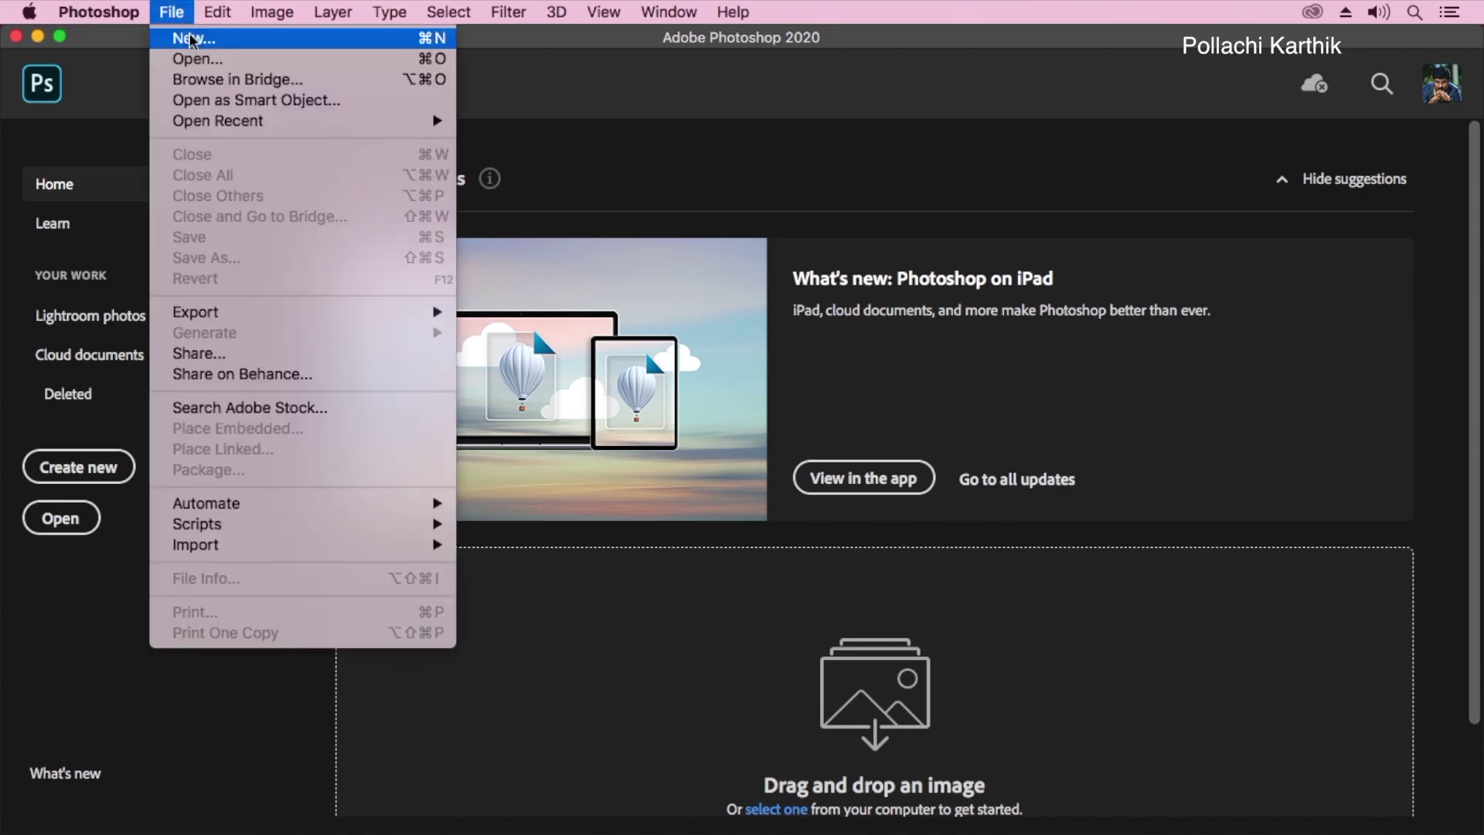
left_click(192, 40)
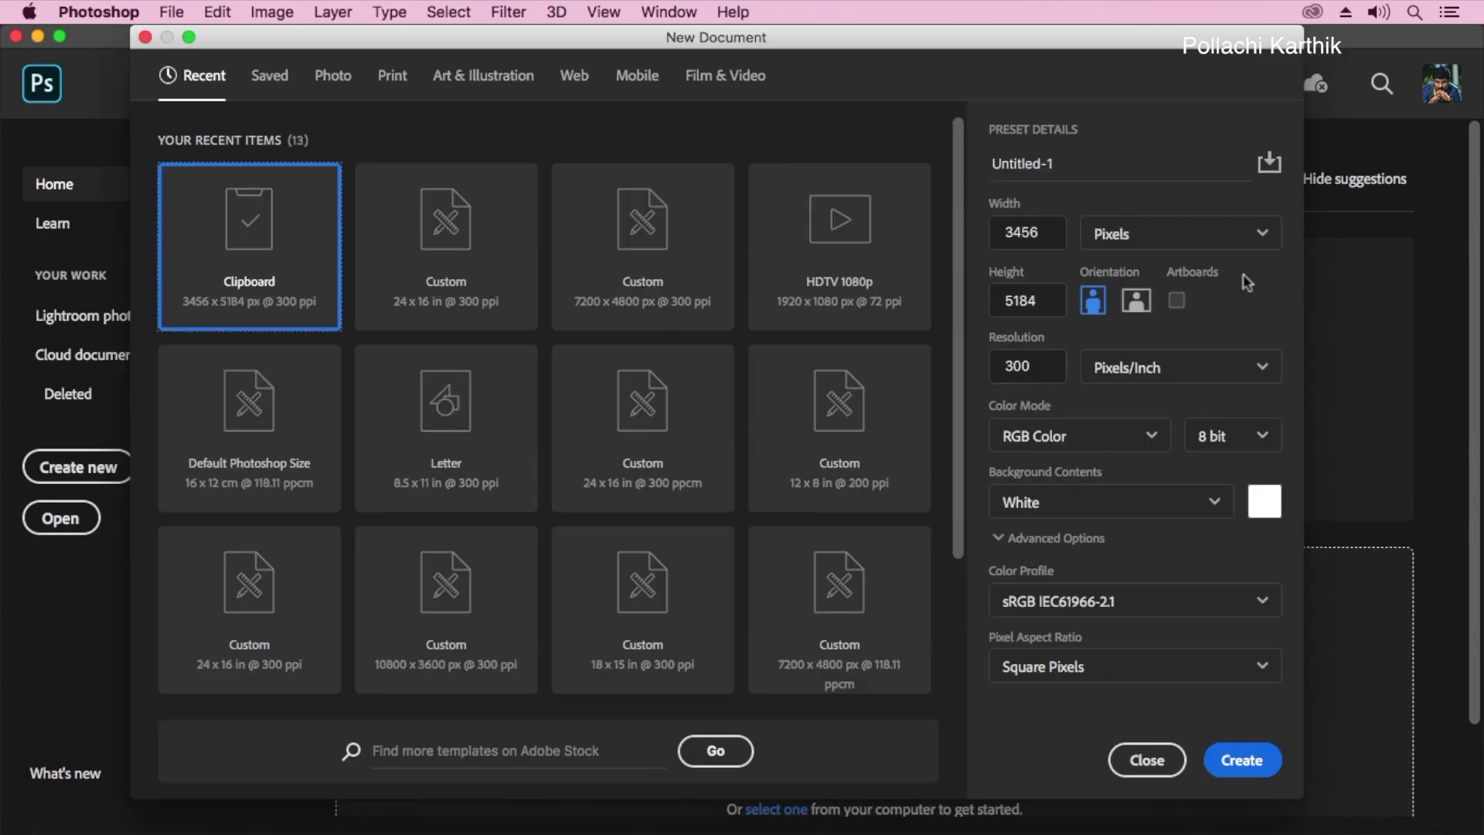
left_click(1144, 246)
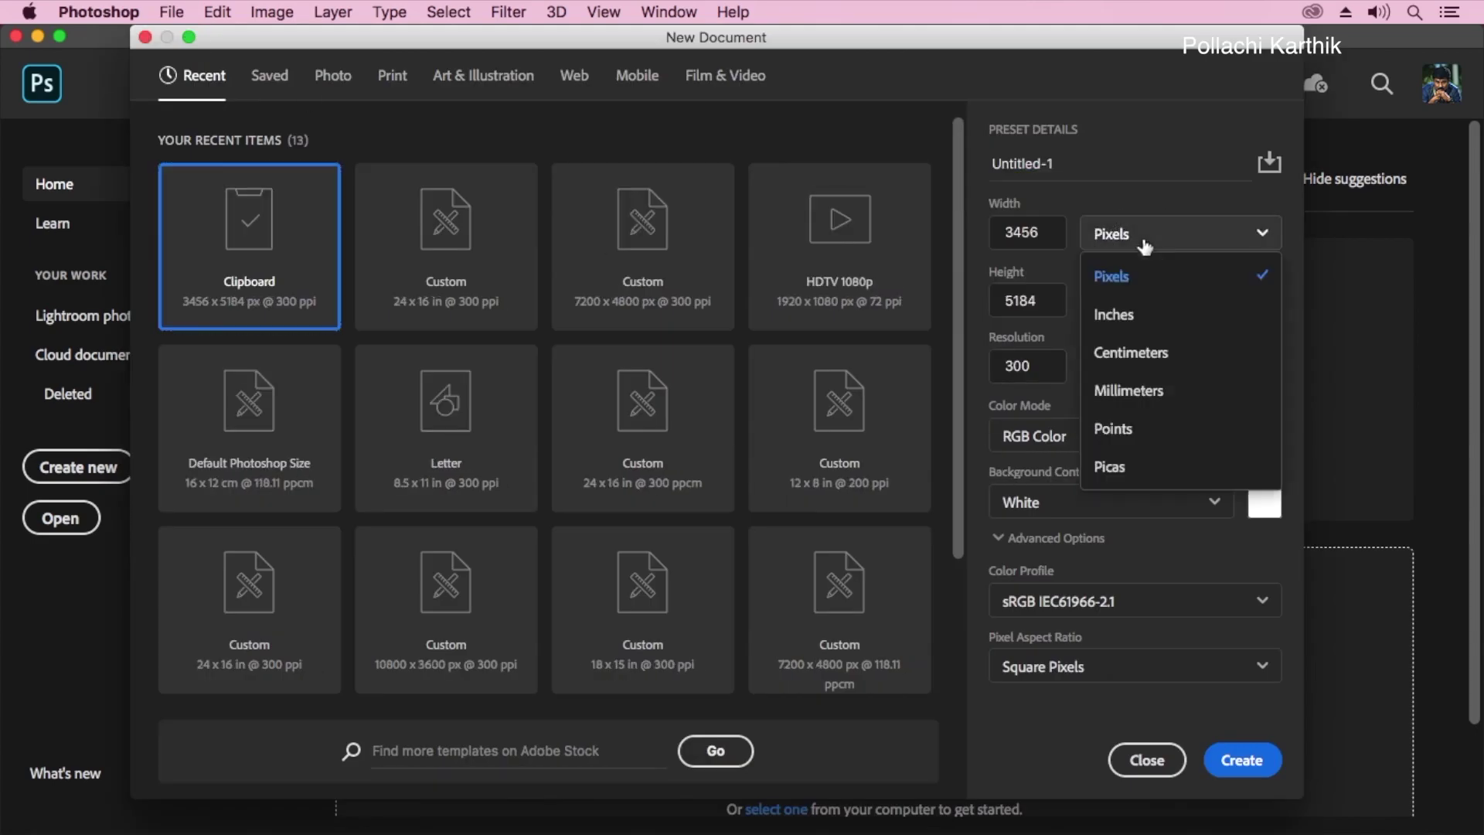
left_click(1129, 309)
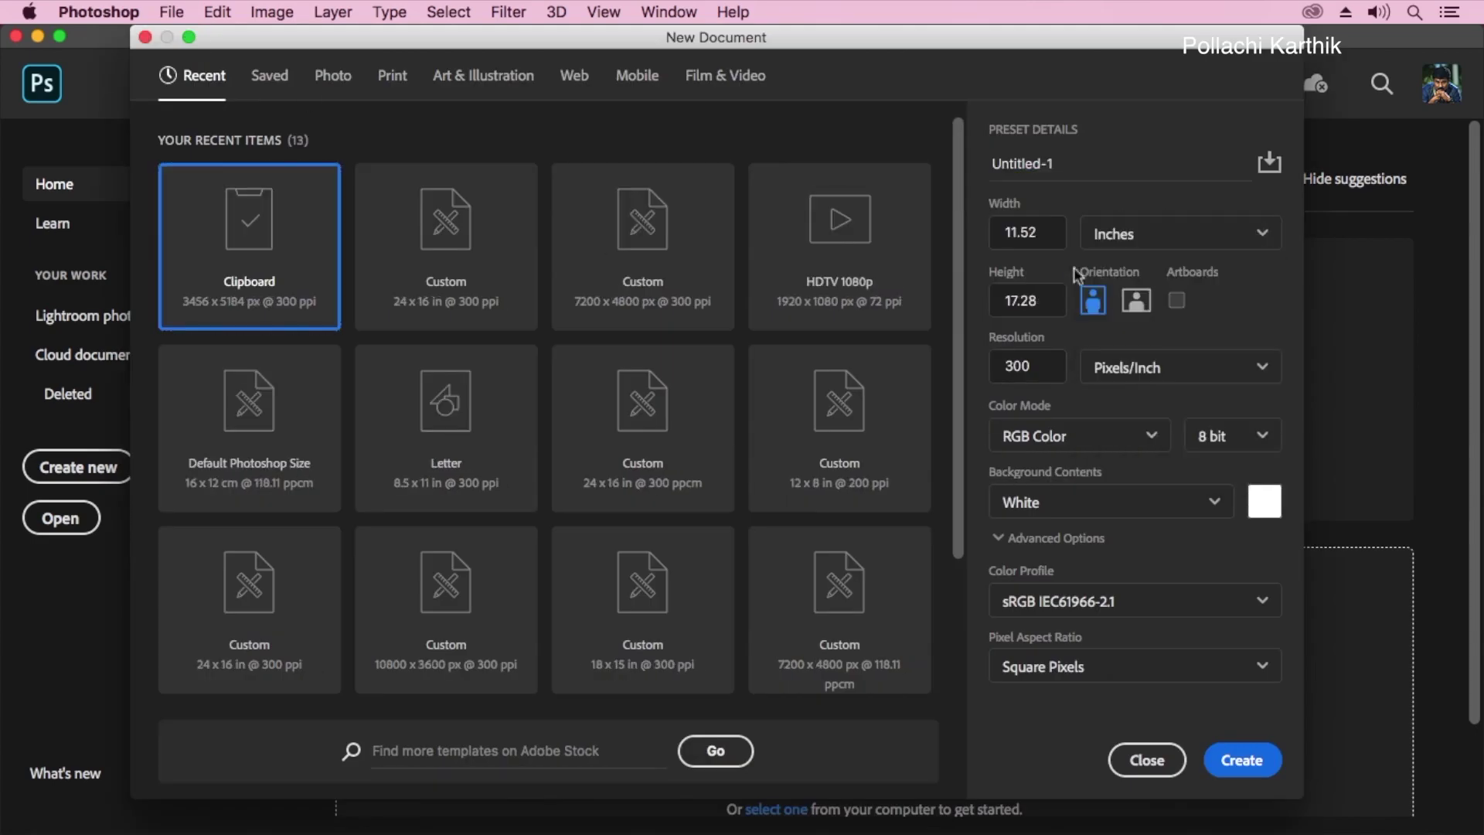
left_click(1045, 232)
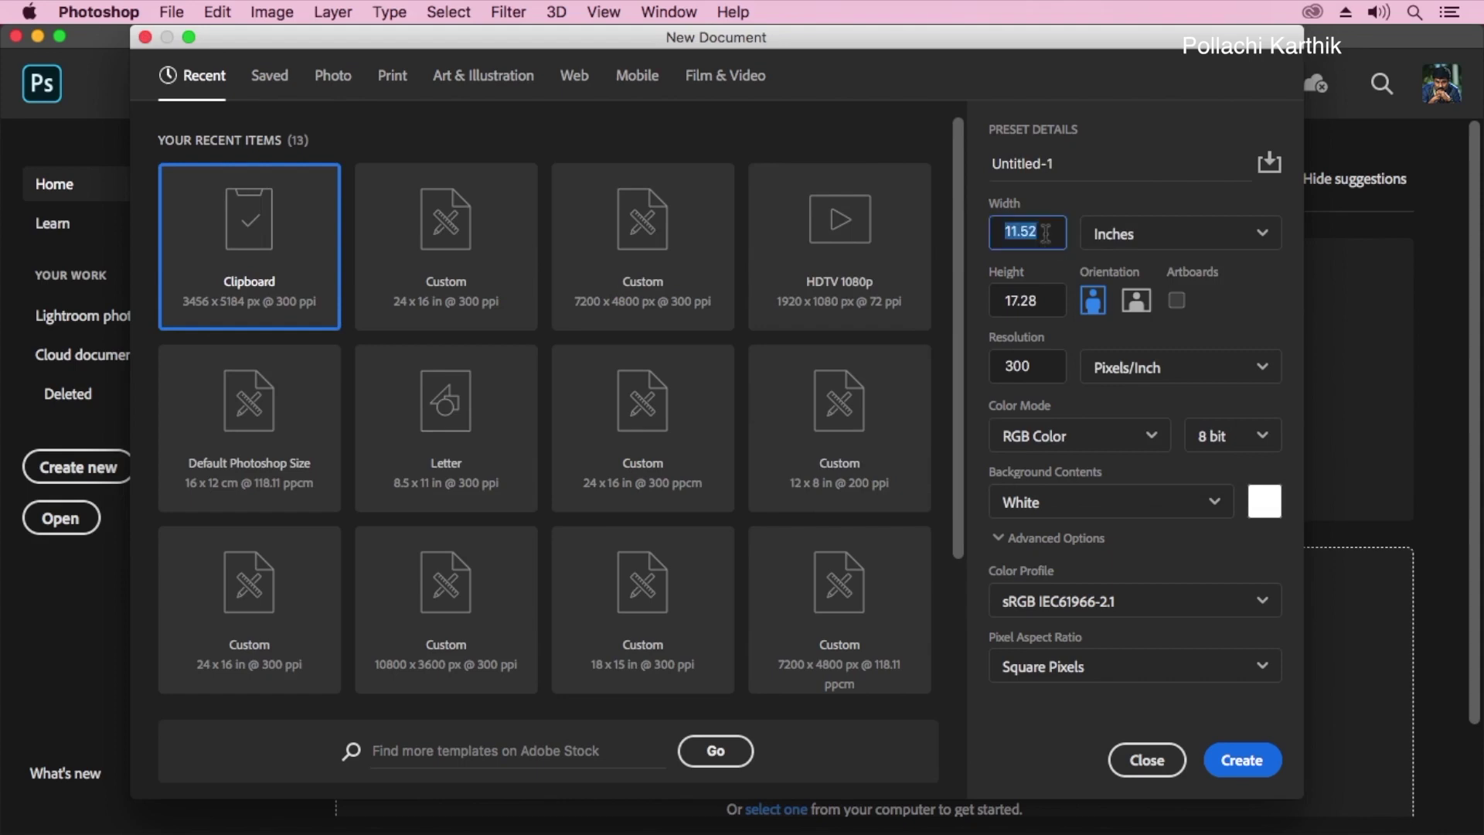
type("24")
left_click(1047, 301)
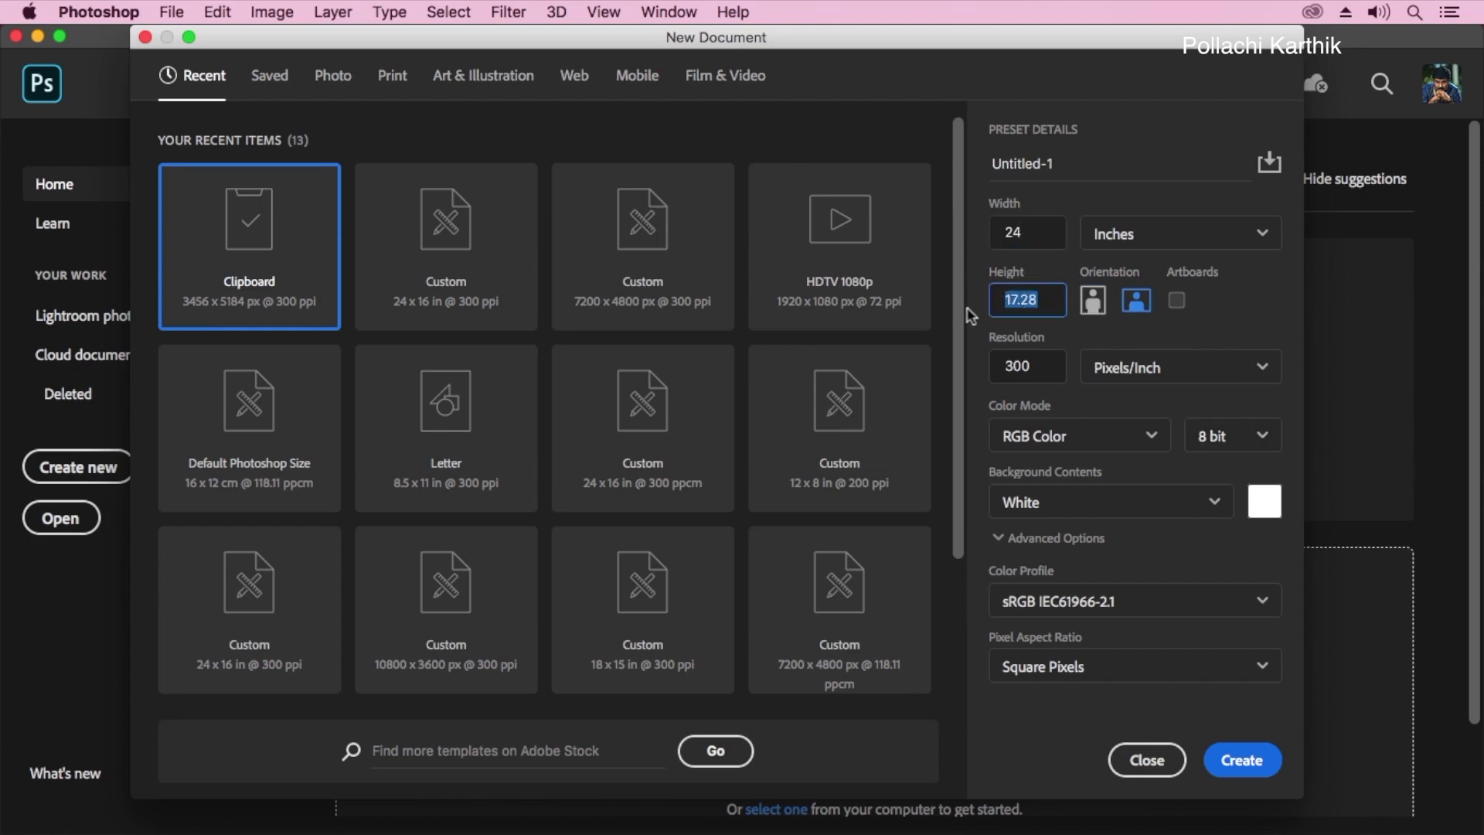
type("16")
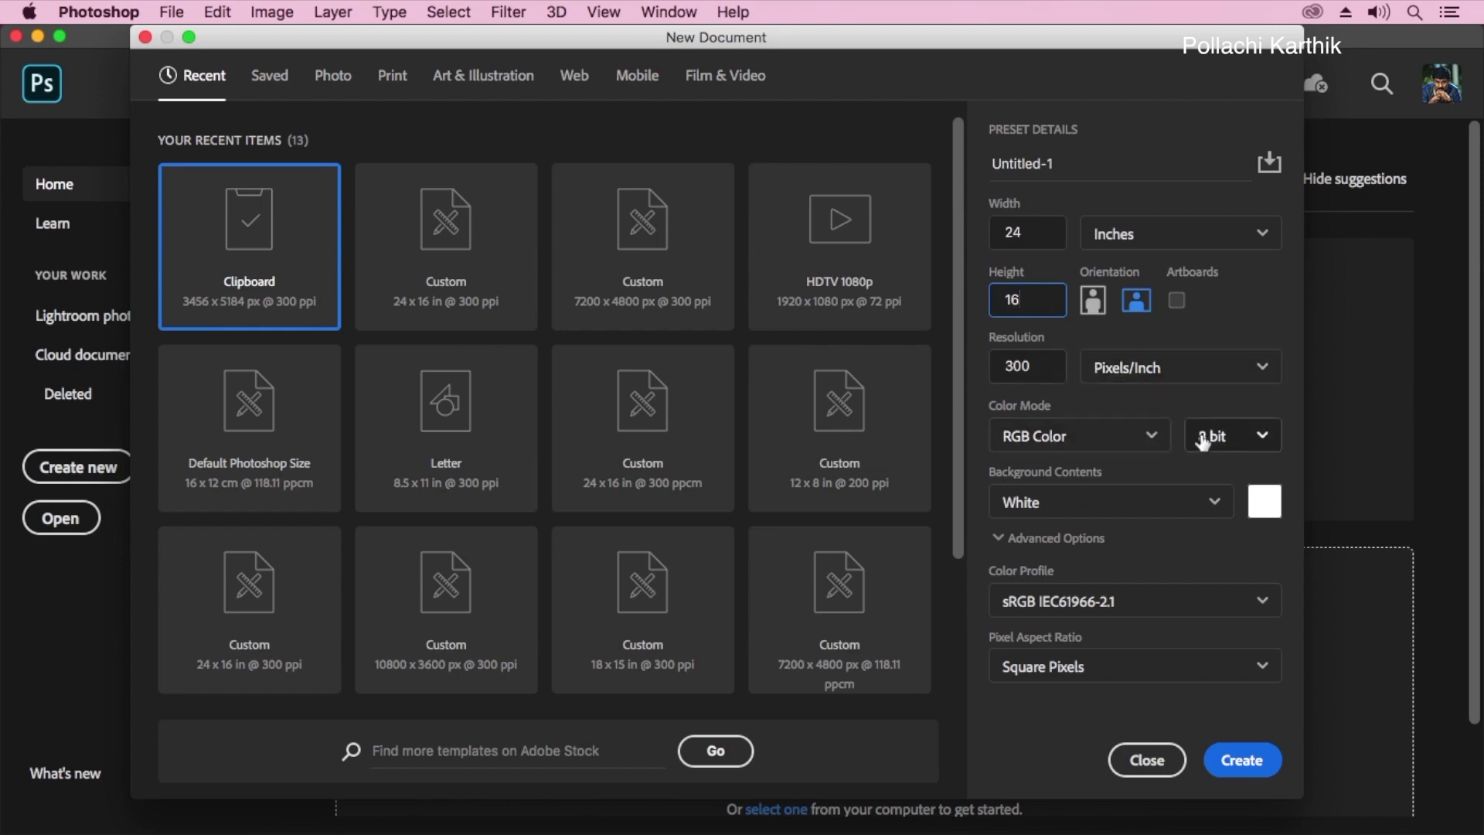
left_click(1255, 767)
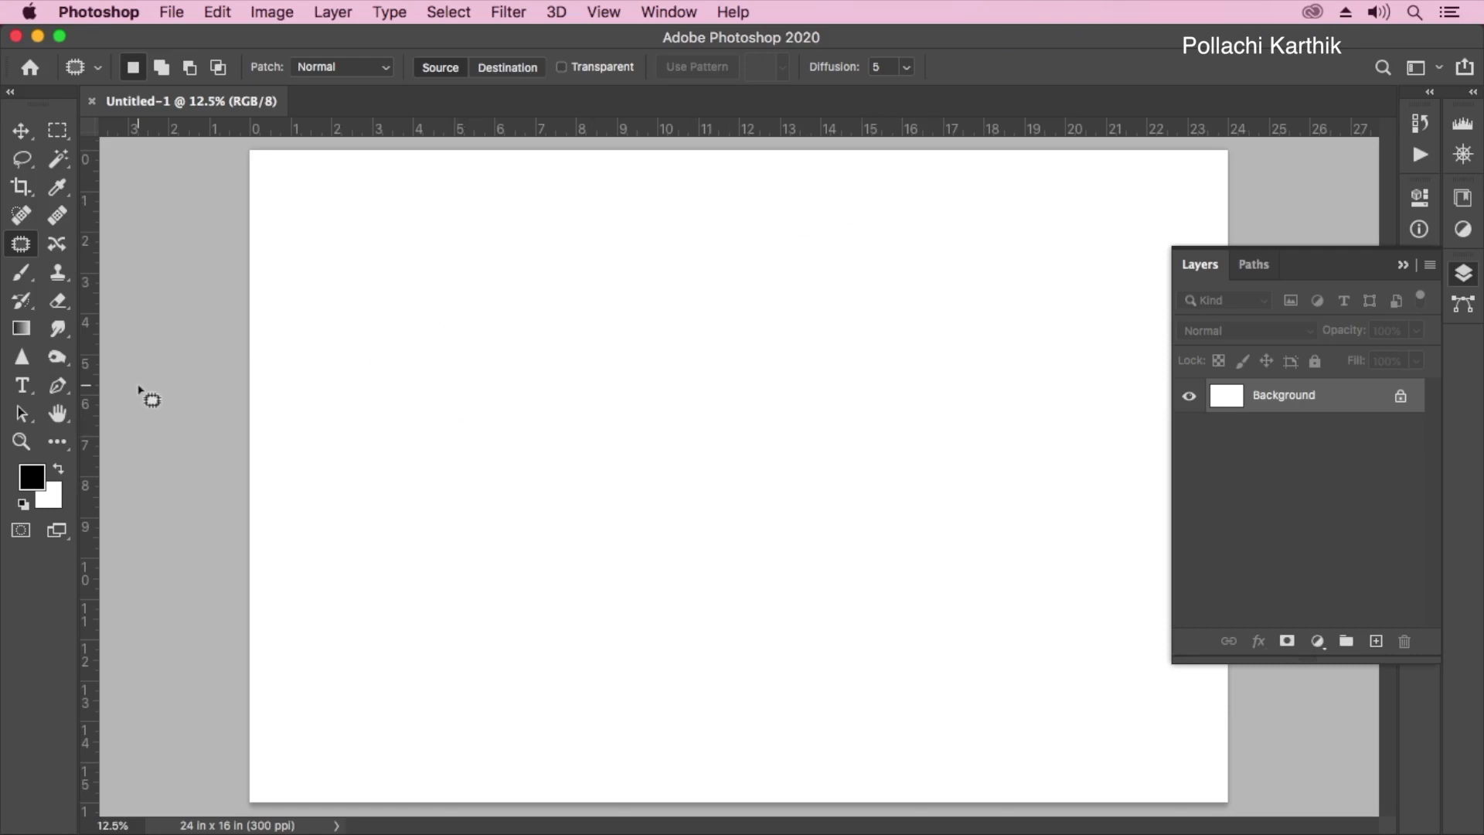
Drag a vertical guide to the canvas centre and place girl-1577331.jpg as an embedded image
left_click_drag(94, 364, 738, 387)
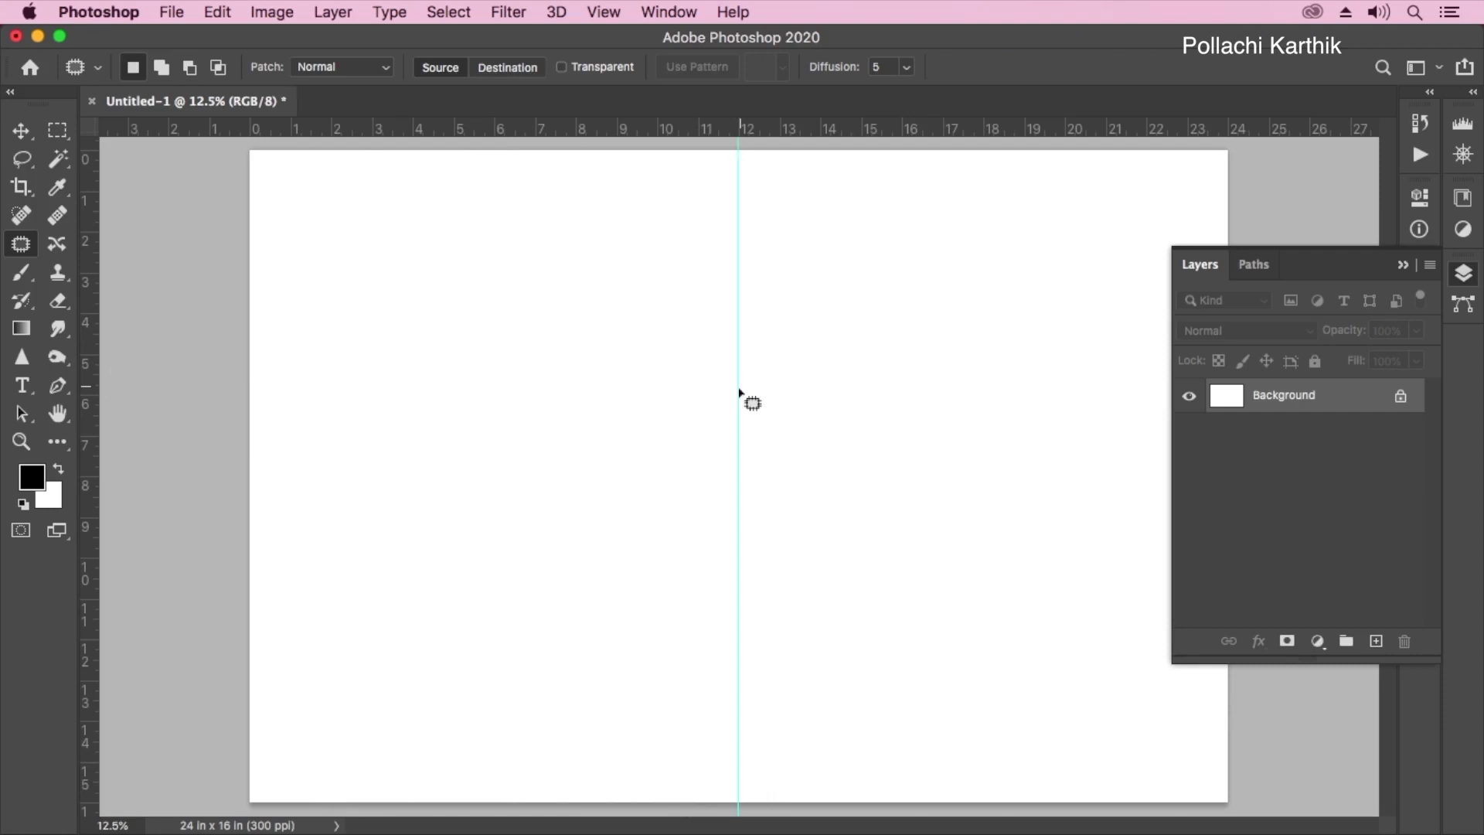
left_click(171, 13)
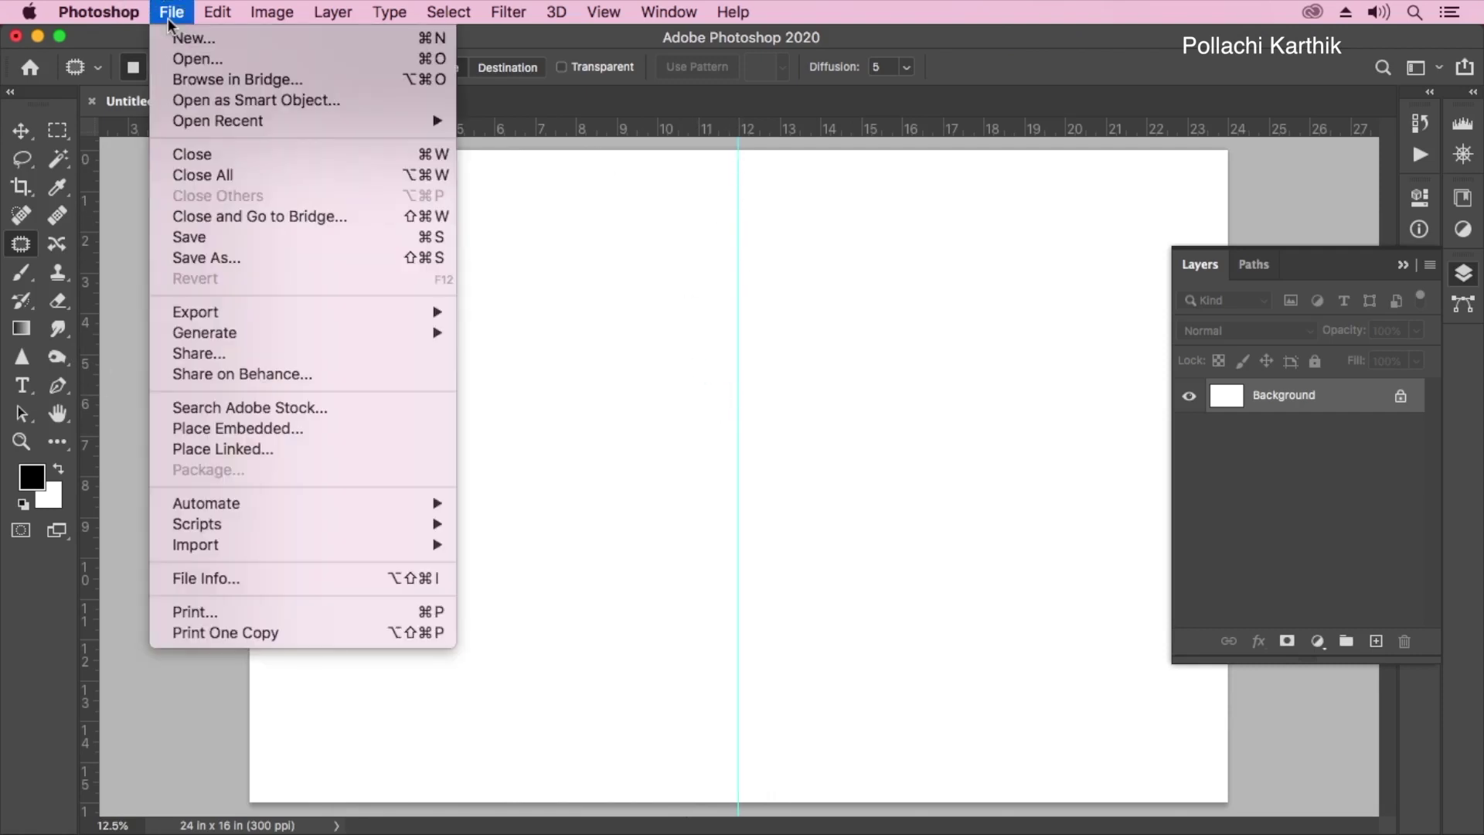
left_click(311, 428)
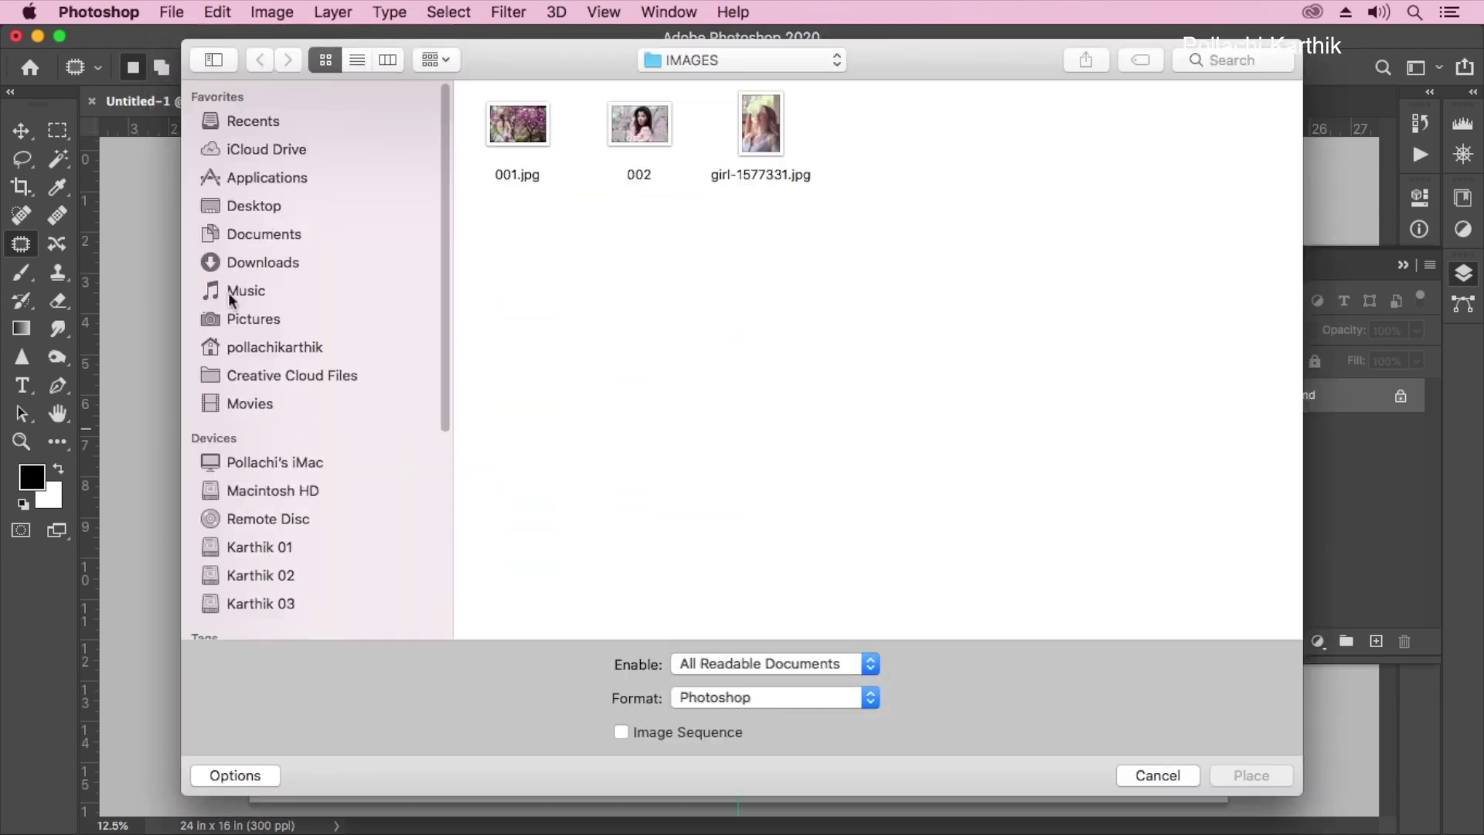
left_click(768, 139)
left_click(1251, 779)
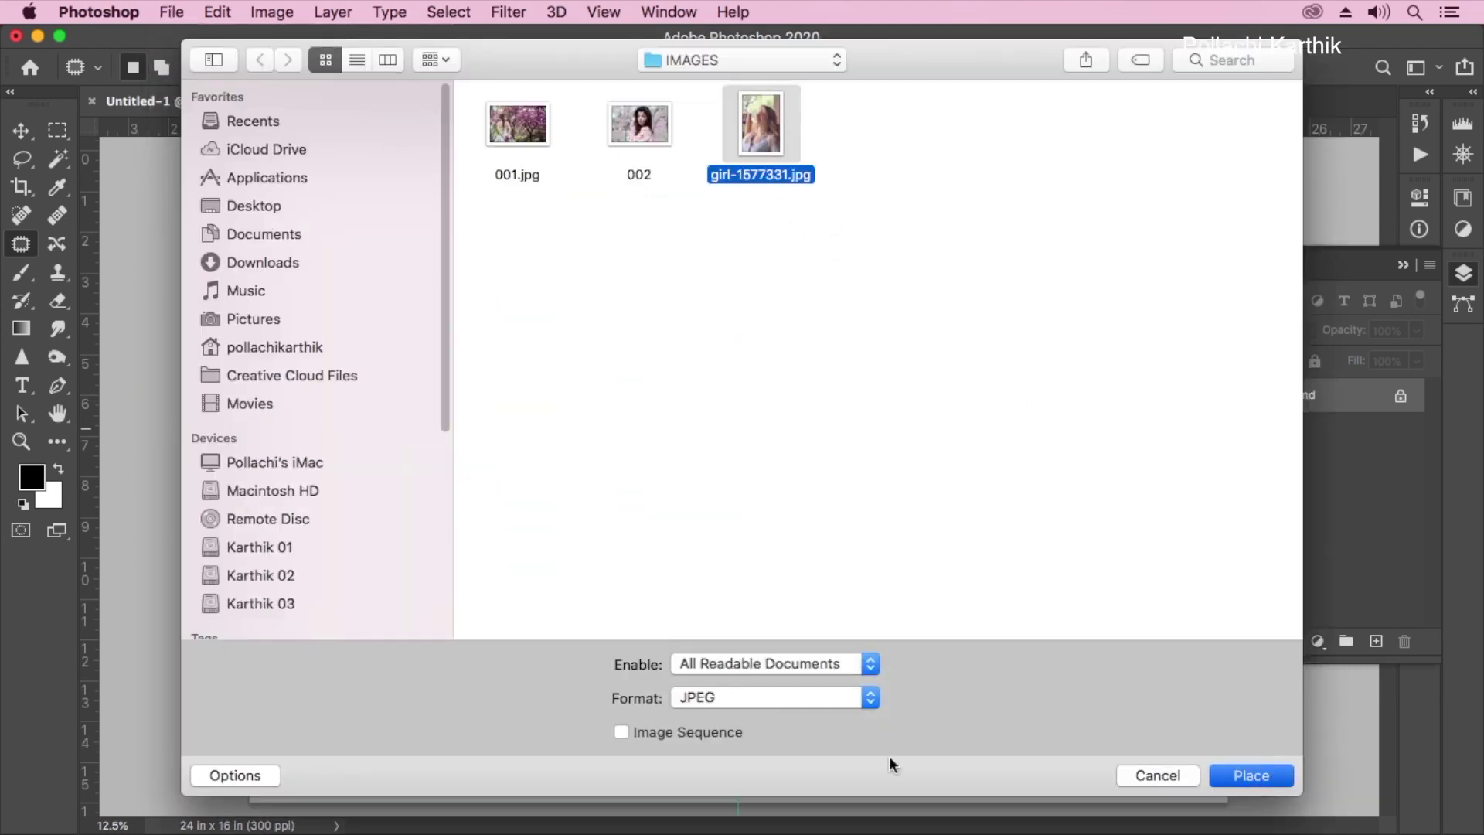
Scale the girl photo to about 166%, tilt it about 13°, shift it right, and commit
scroll(917, 553, "down", 2)
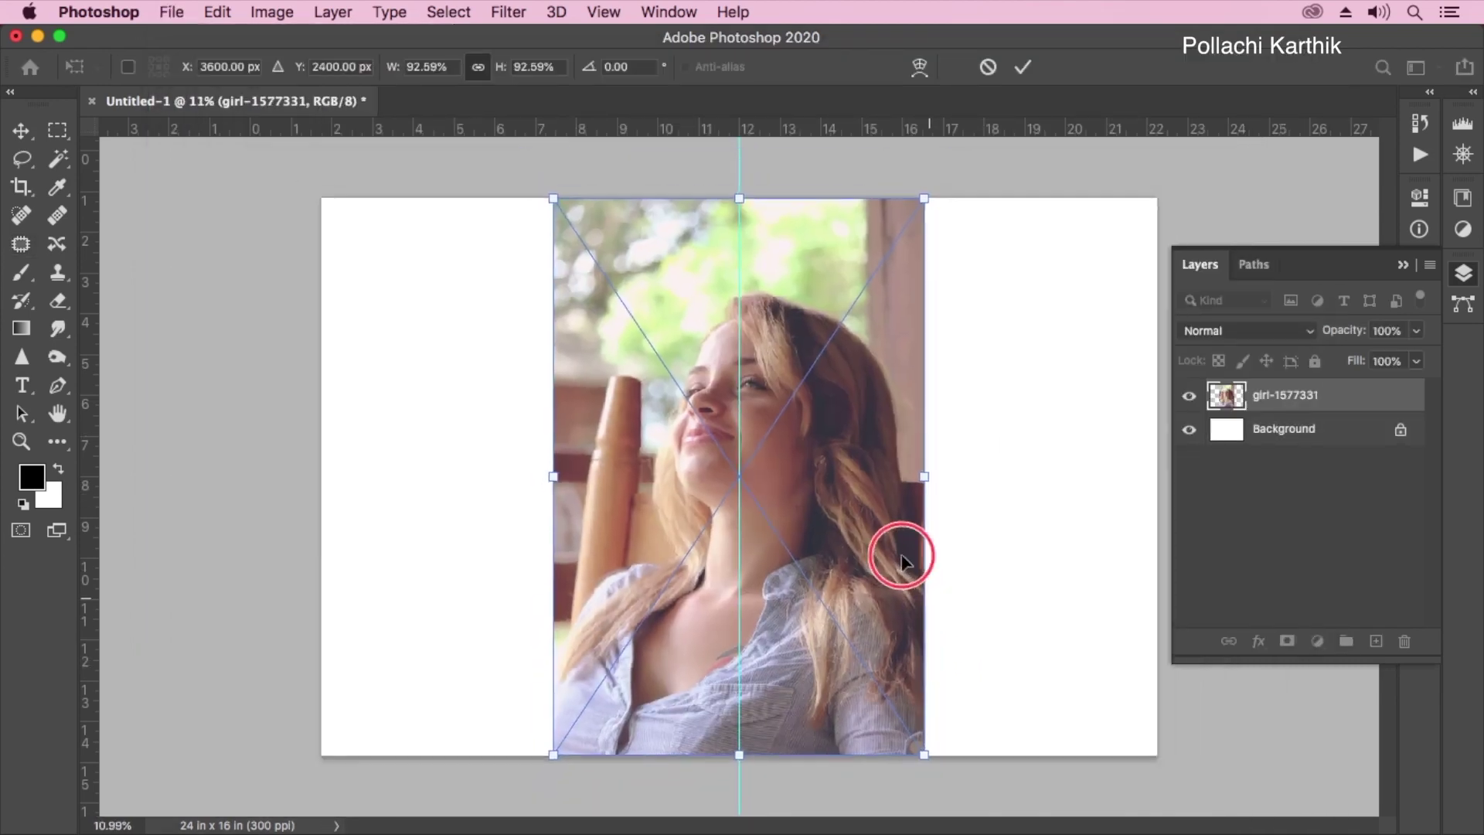
left_click_drag(917, 214, 1182, 146)
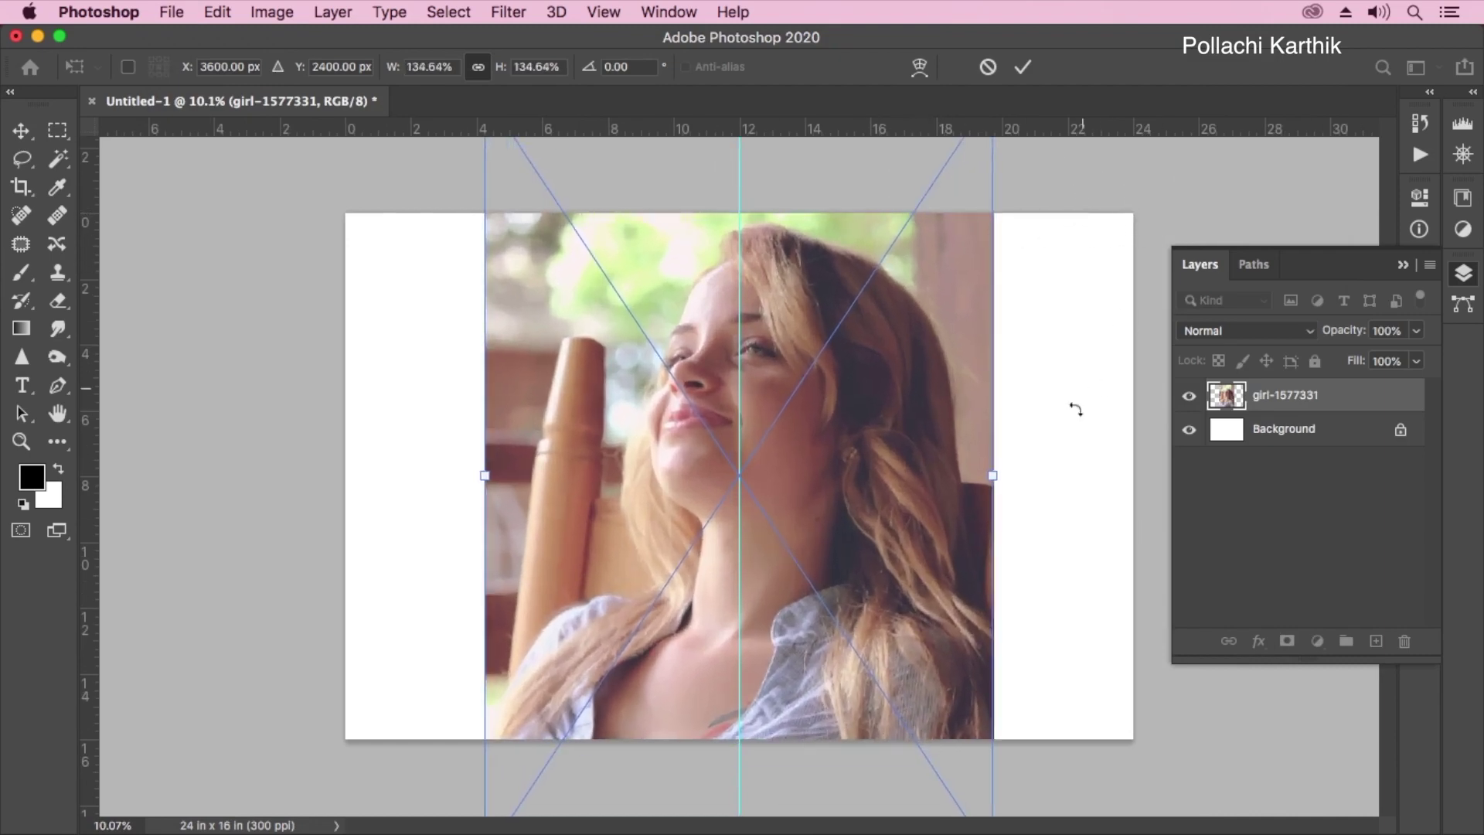
left_click_drag(1069, 405, 1093, 533)
left_click_drag(941, 509, 1053, 520)
left_click_drag(1248, 232, 1322, 174)
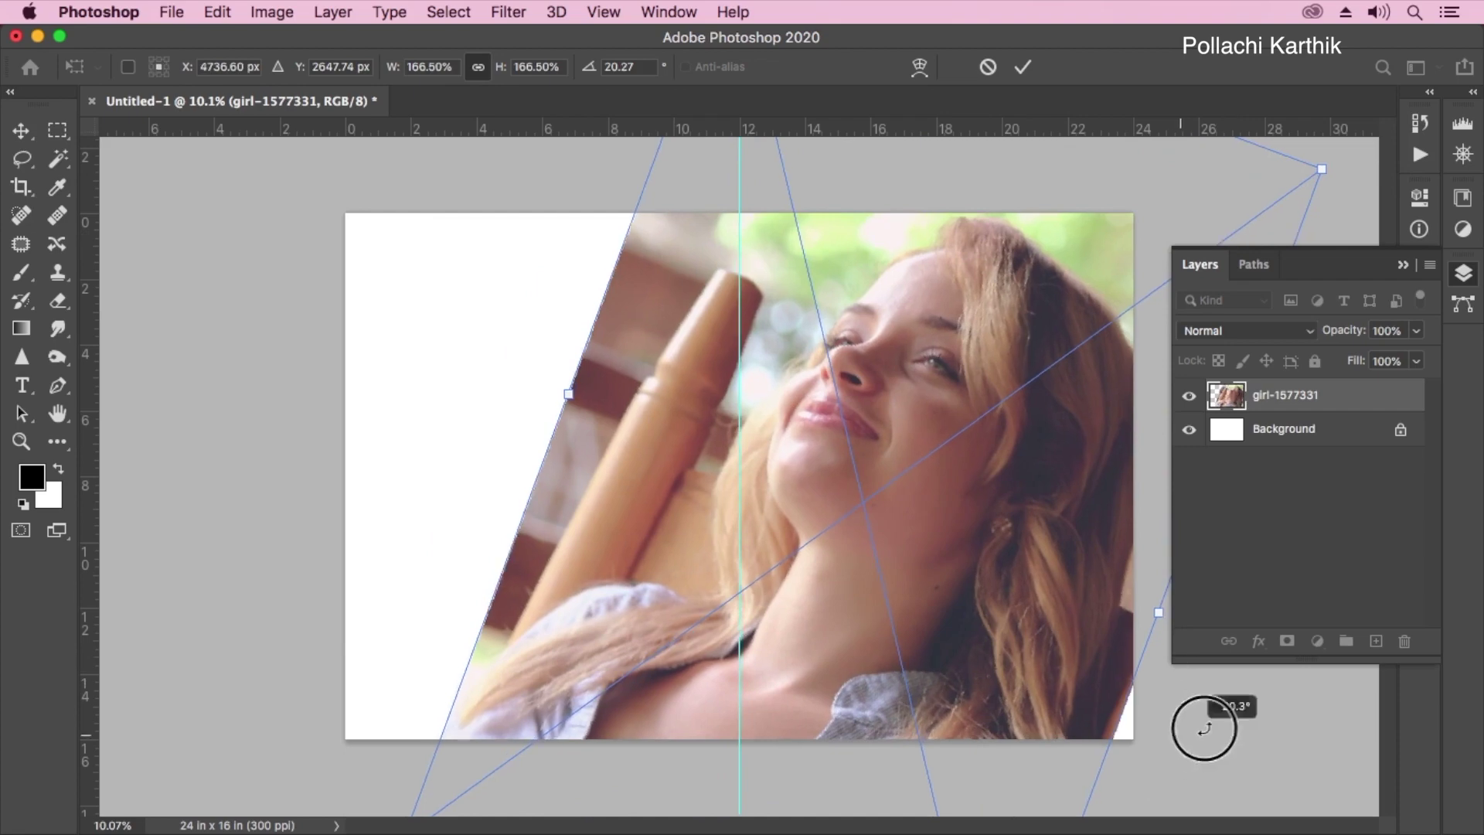
left_click_drag(1205, 729, 1053, 703)
mouse_move(1185, 788)
left_mouse_down()
mouse_move(1210, 762)
mouse_move(1195, 768)
left_mouse_up()
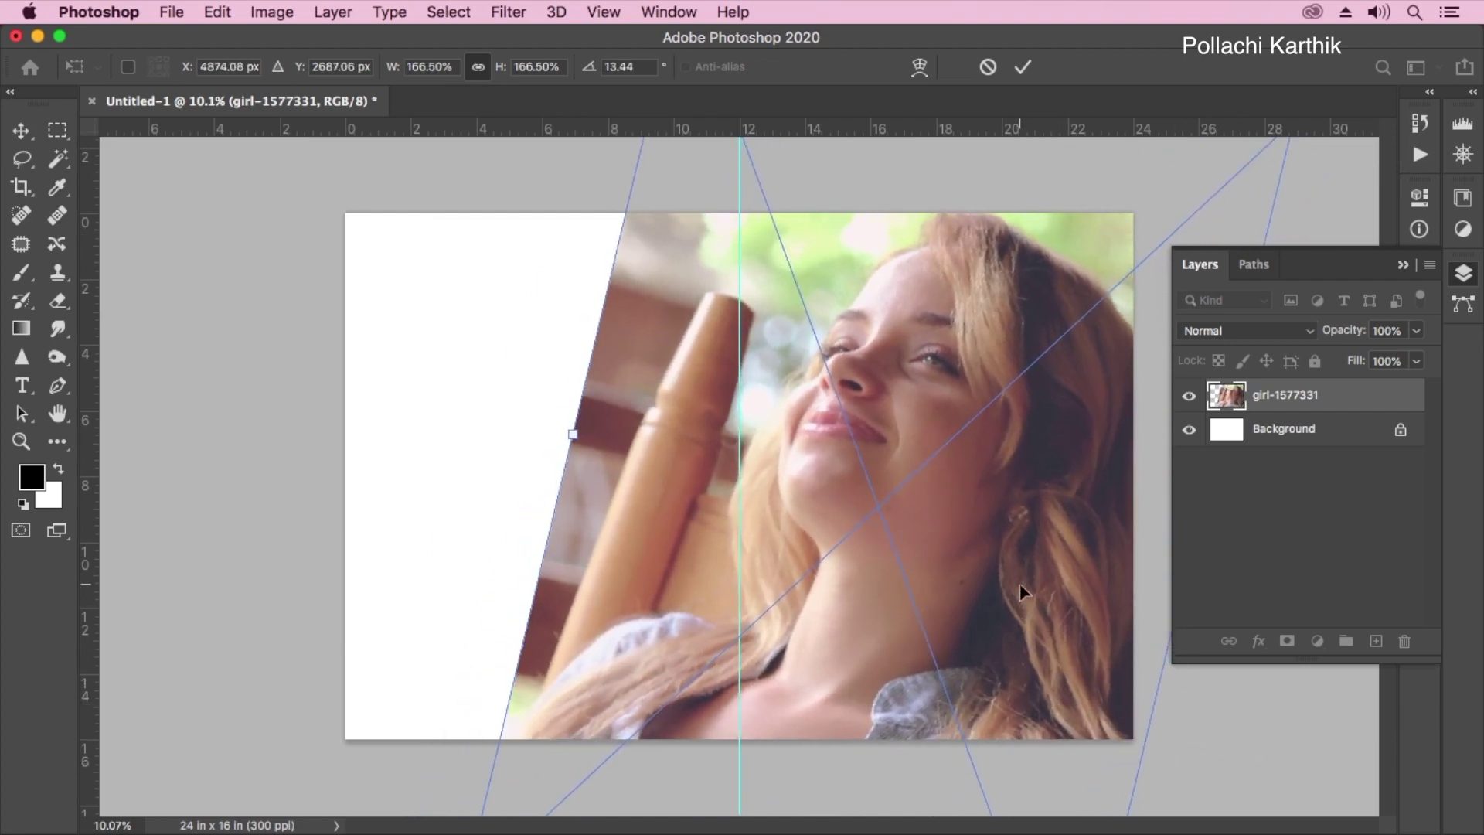
left_click_drag(1023, 589, 1016, 585)
key("Return")
key("j")
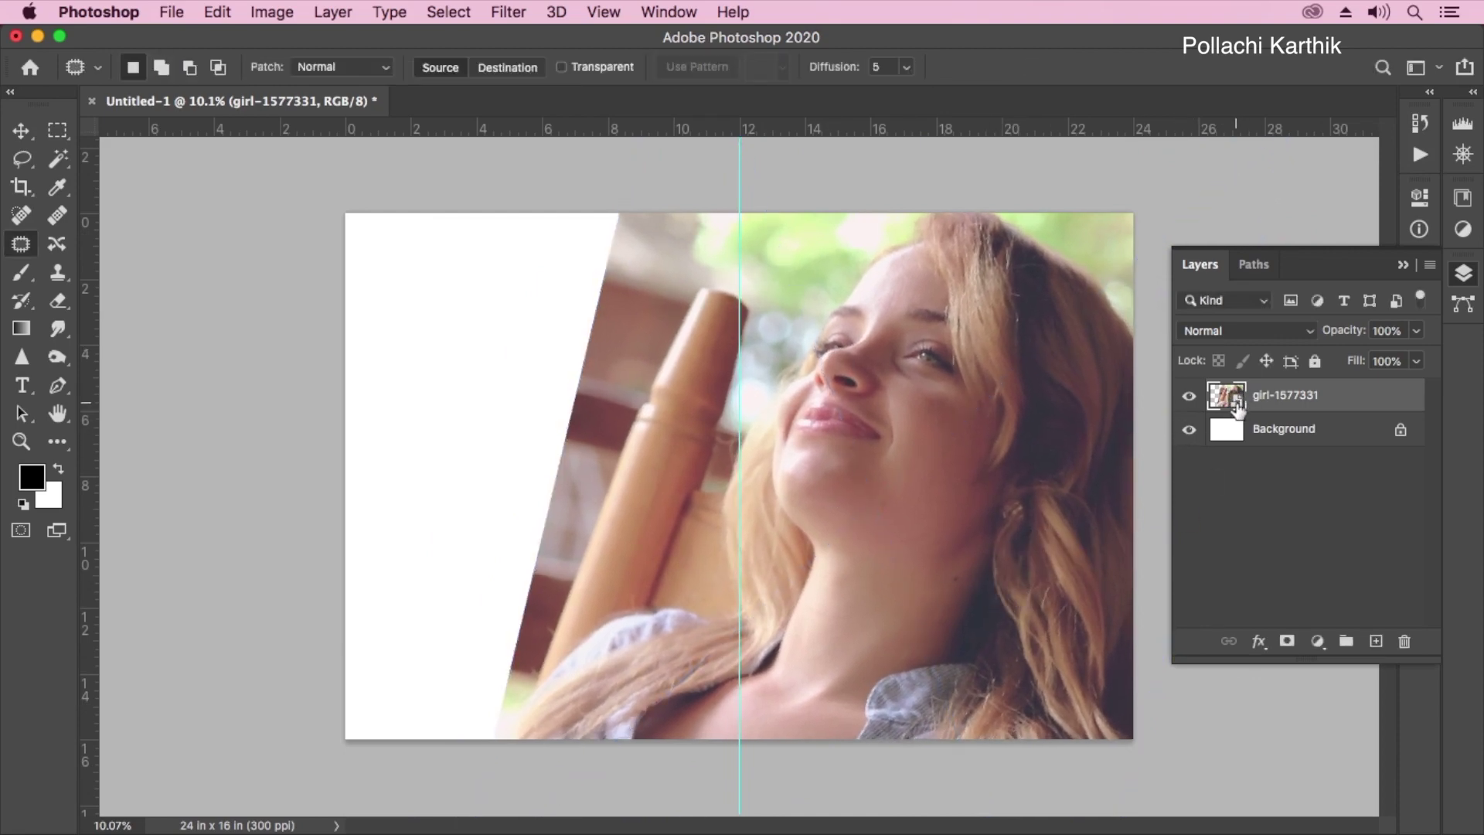
Rasterize the girl photo layer and apply Curves with black input near 51 and lowered midtones
right_click(1305, 410)
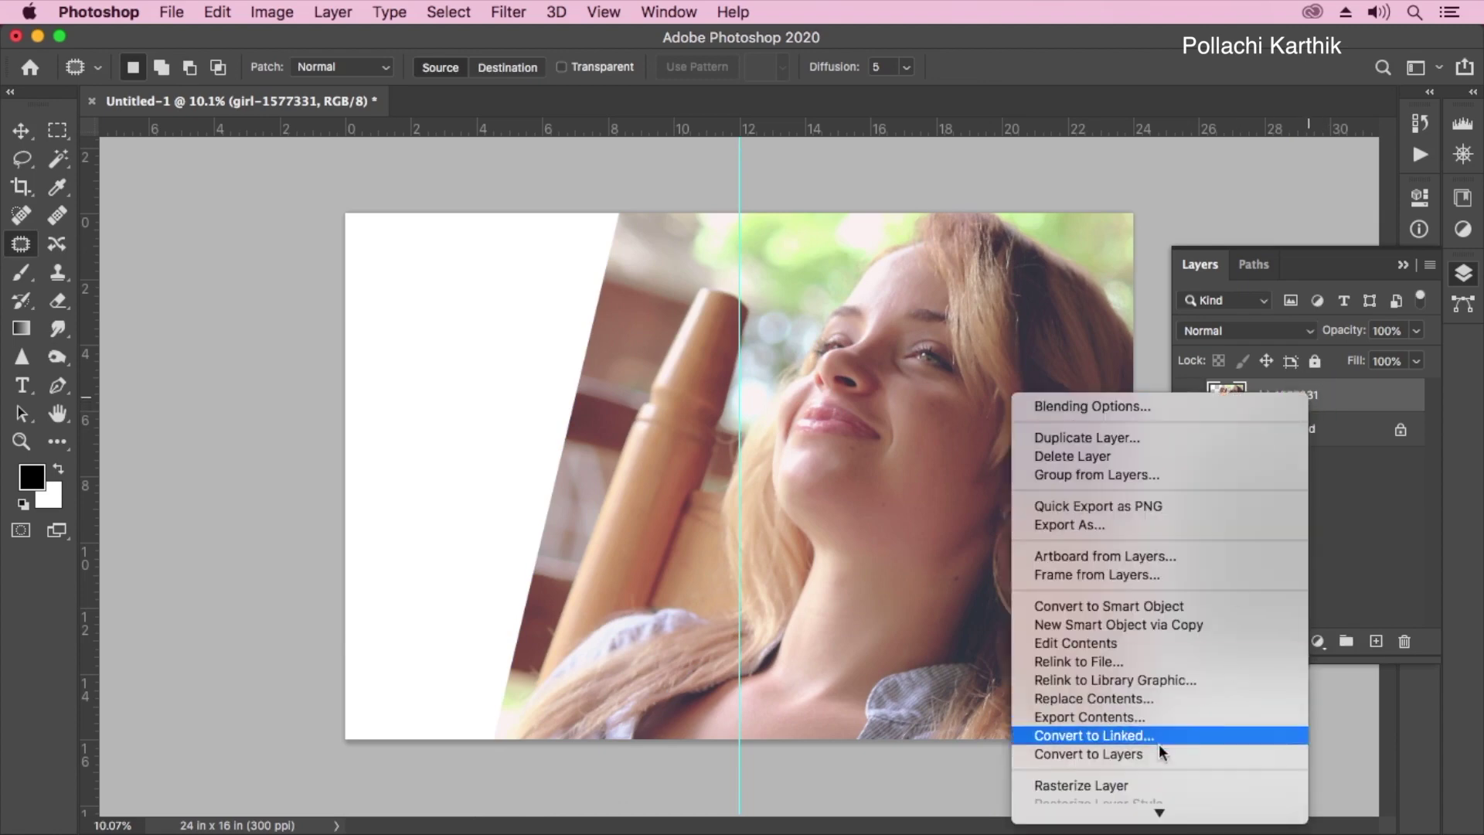
left_click(1113, 784)
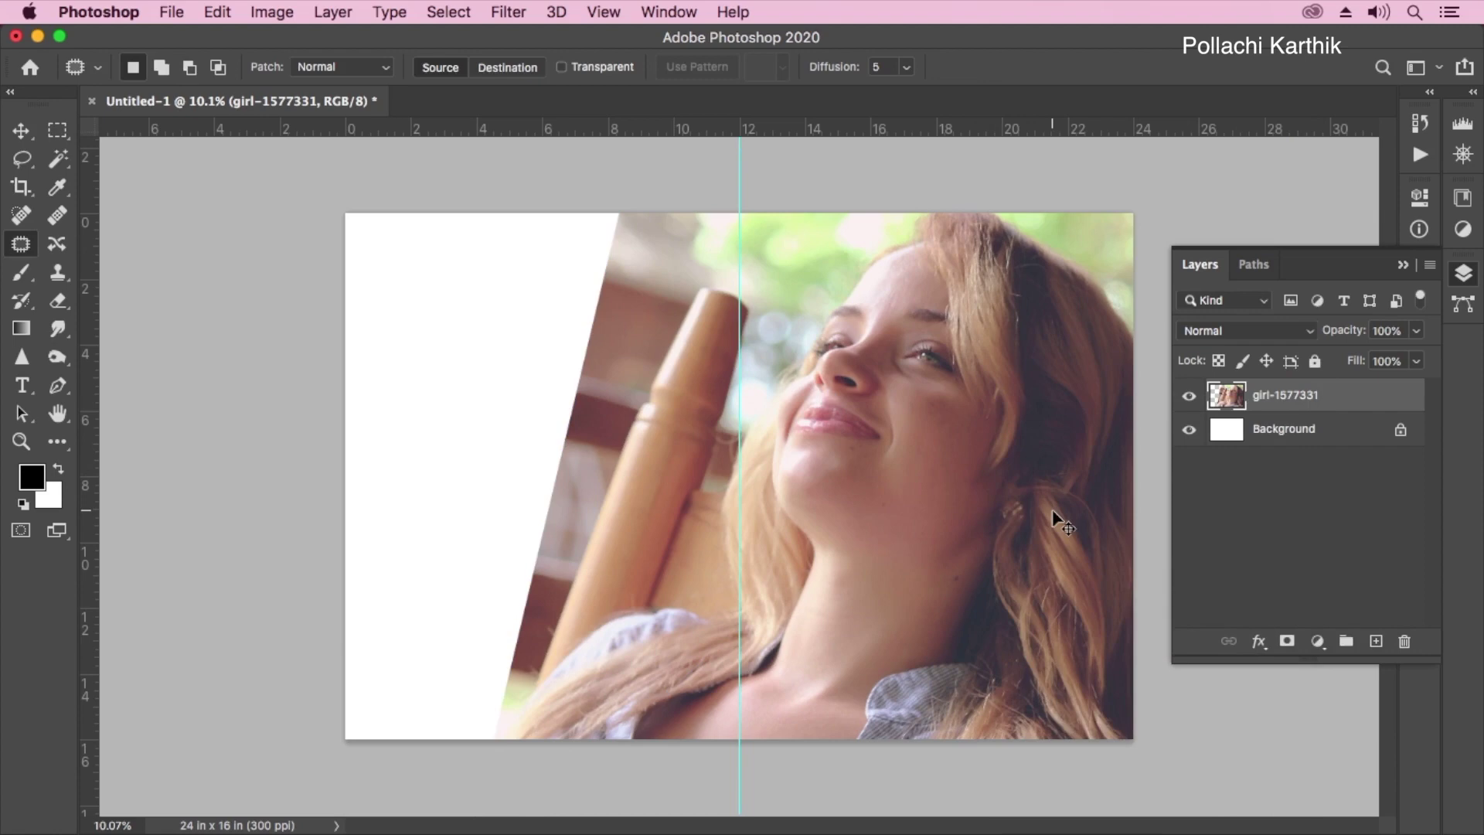
key("super+m")
left_click_drag(719, 136, 368, 128)
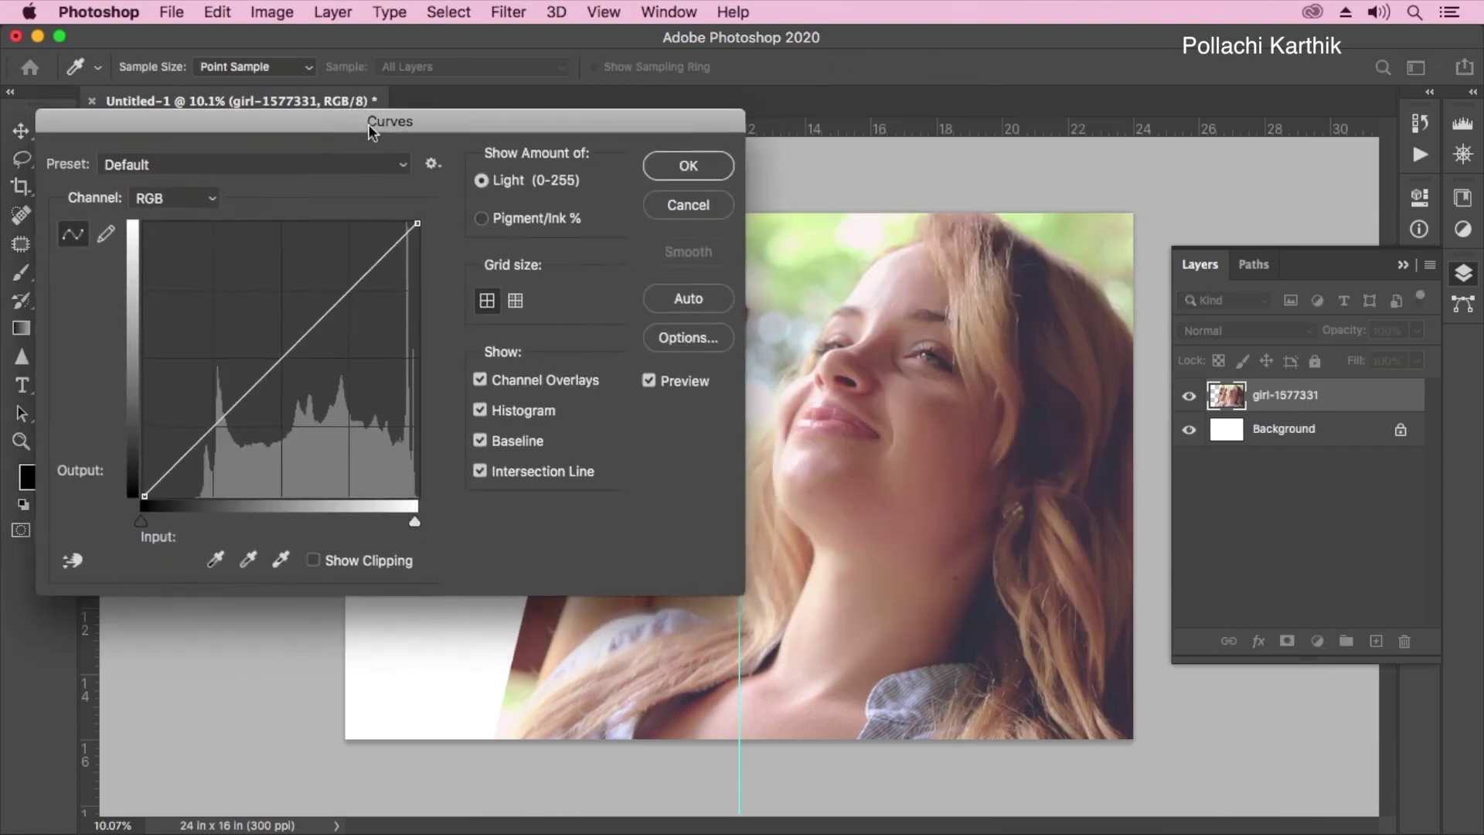
left_click_drag(141, 522, 190, 546)
left_click(305, 349)
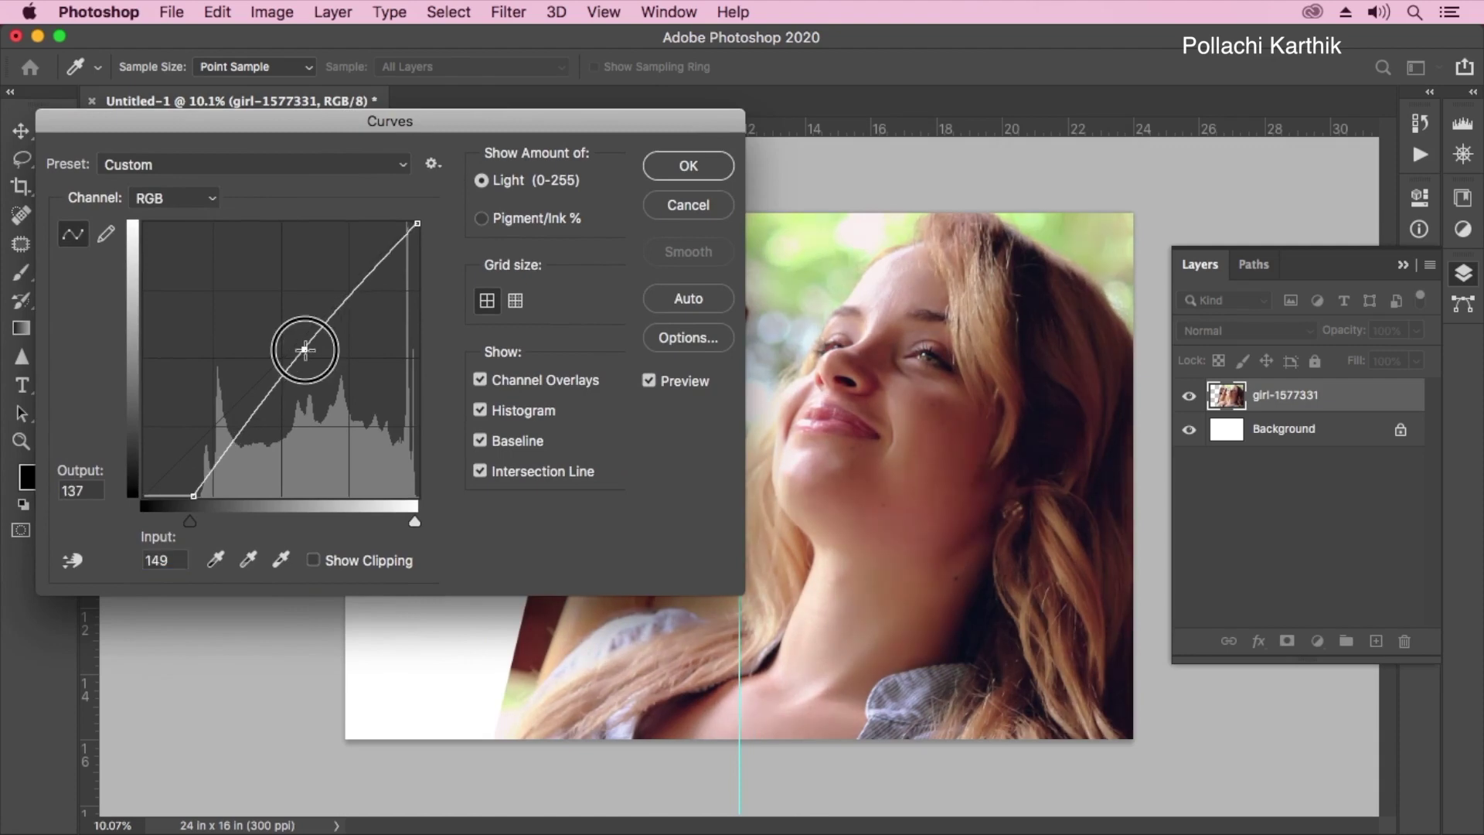
left_click_drag(306, 349, 307, 351)
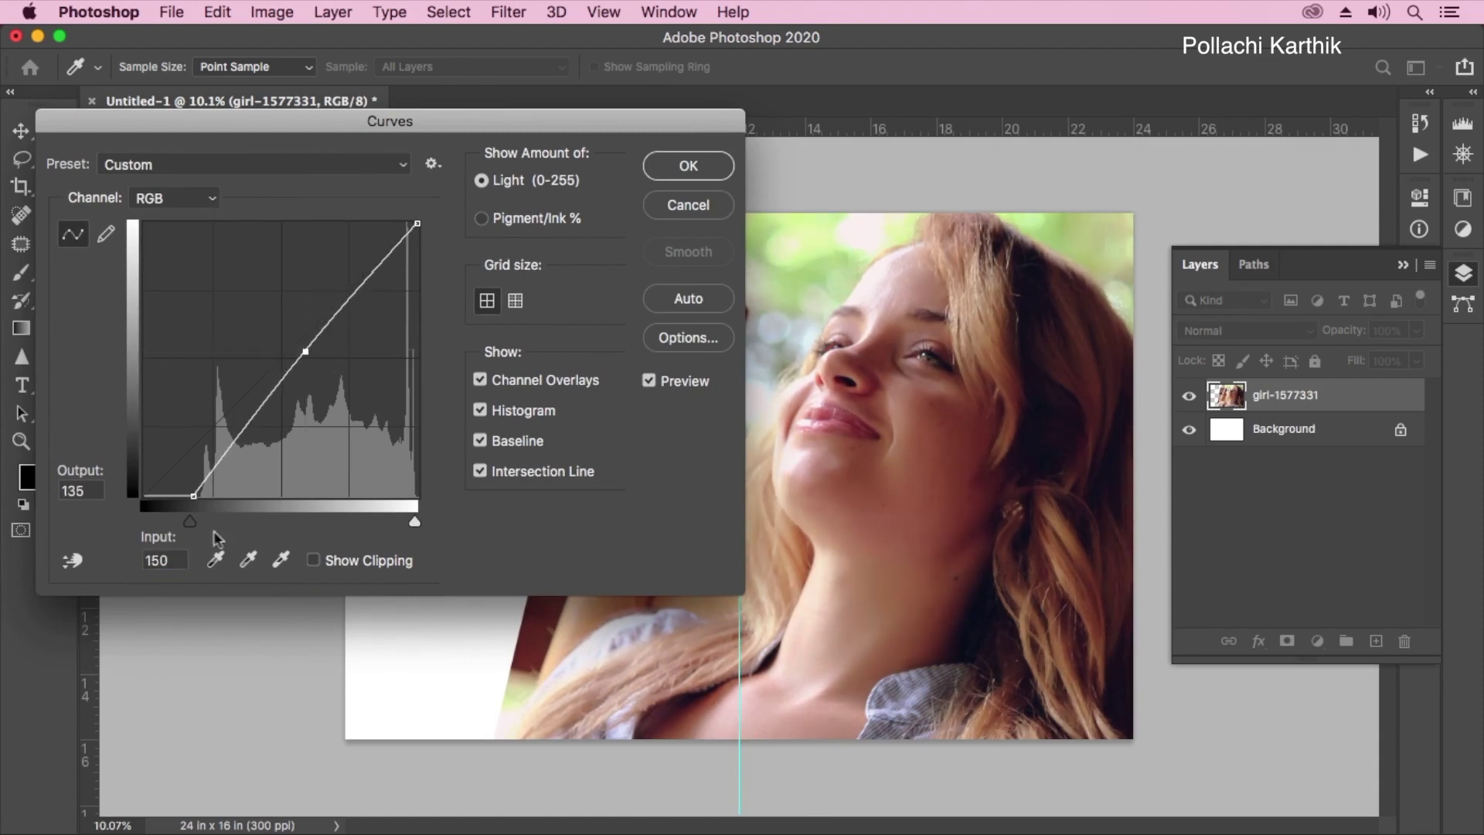
left_click_drag(193, 496, 198, 496)
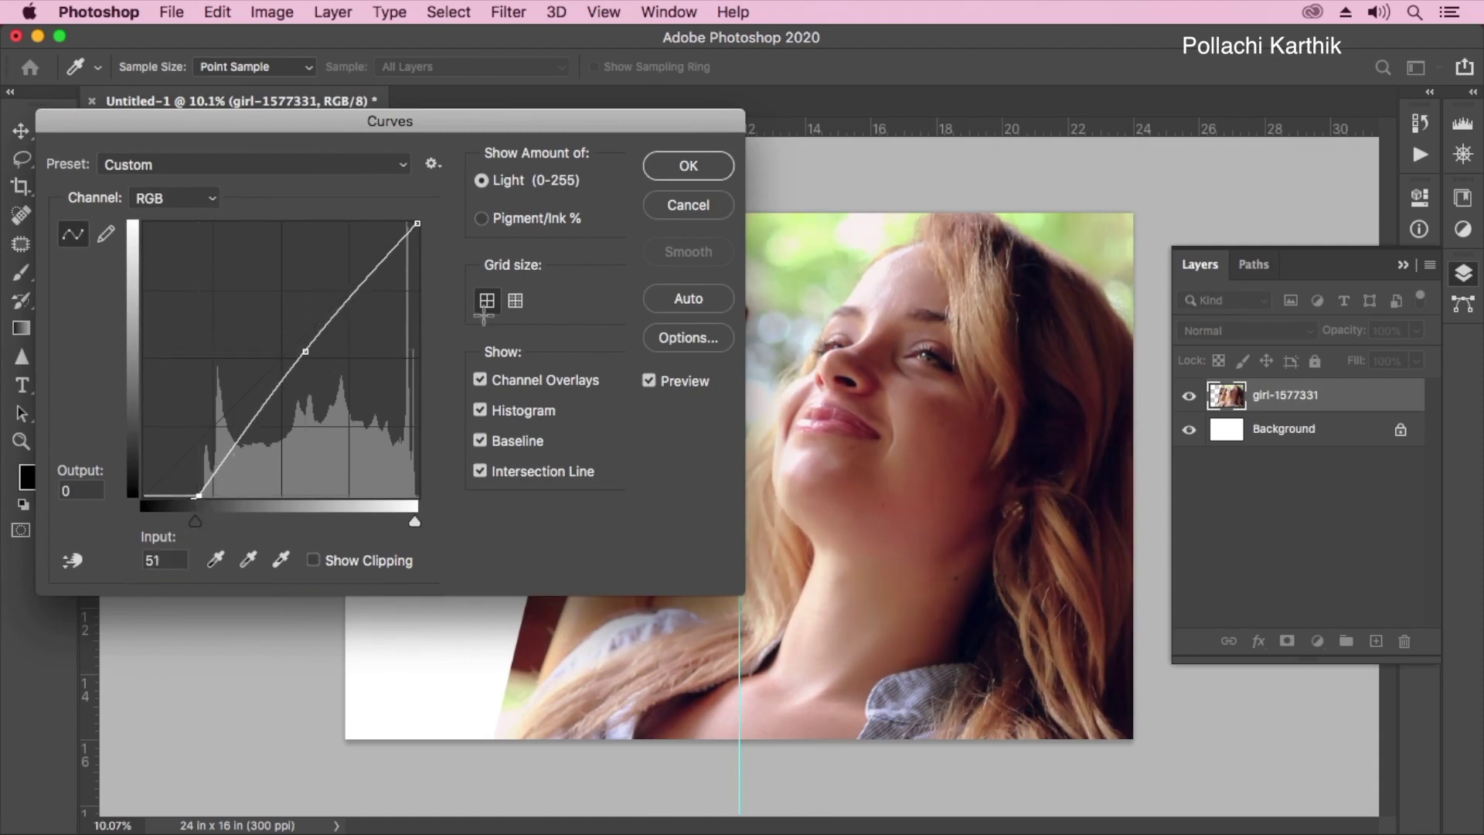
left_click(683, 167)
left_click_drag(970, 590, 867, 434)
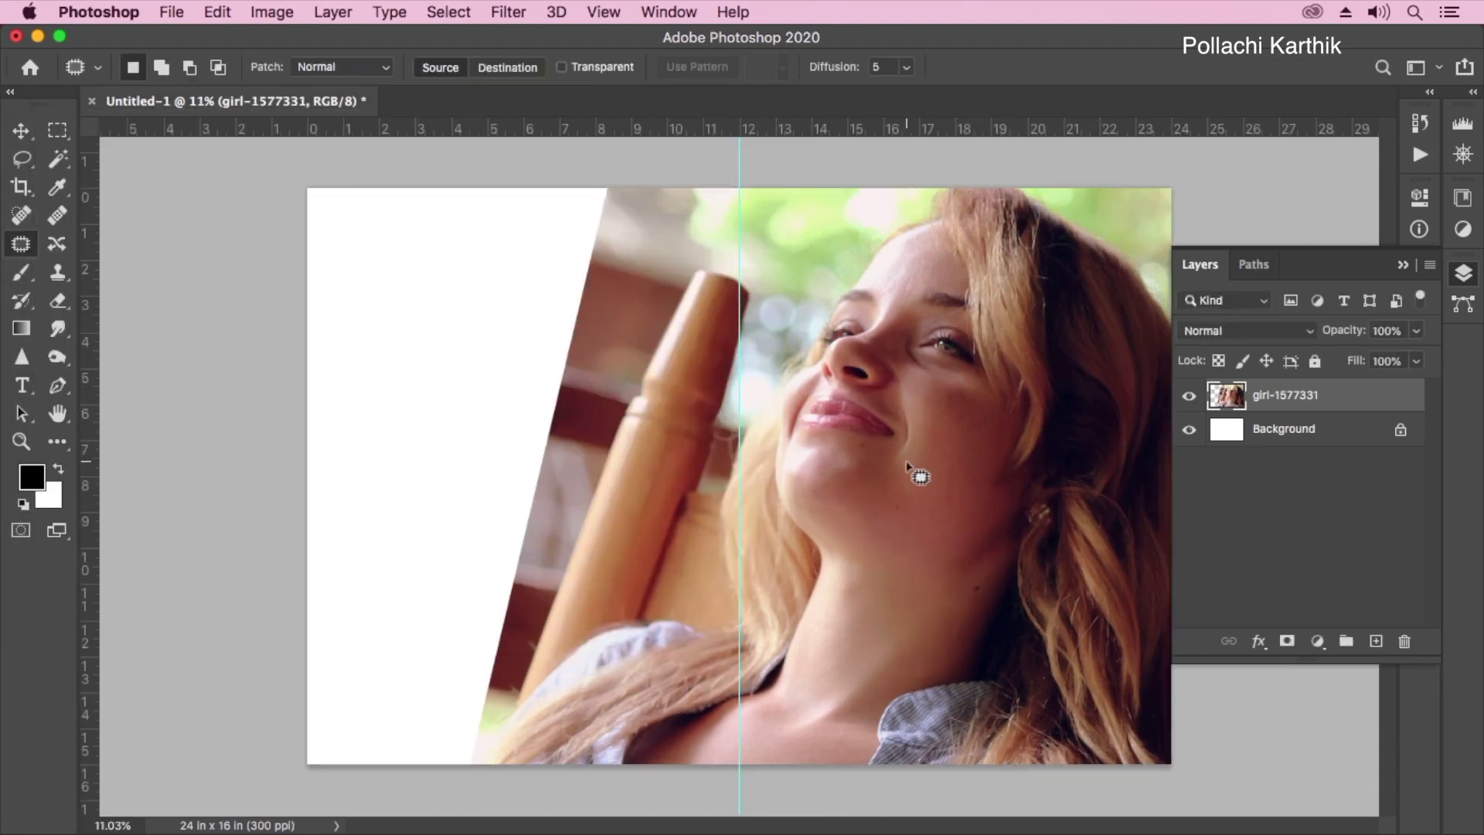
Add a Gradient Fill layer limited to the photo's outline and bring up its Gradient Editor
left_click(1226, 396, "super")
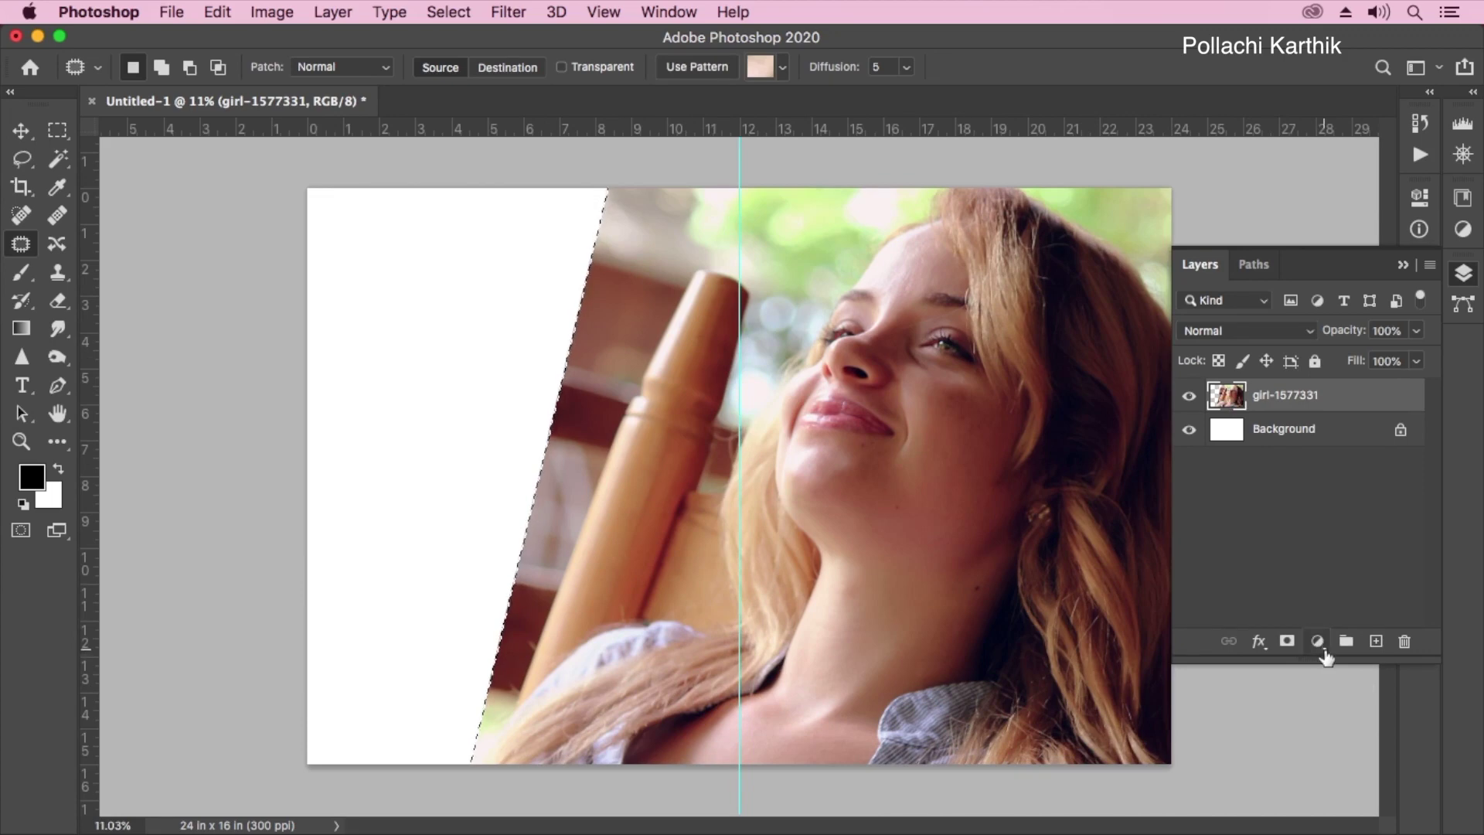
left_click(1317, 640)
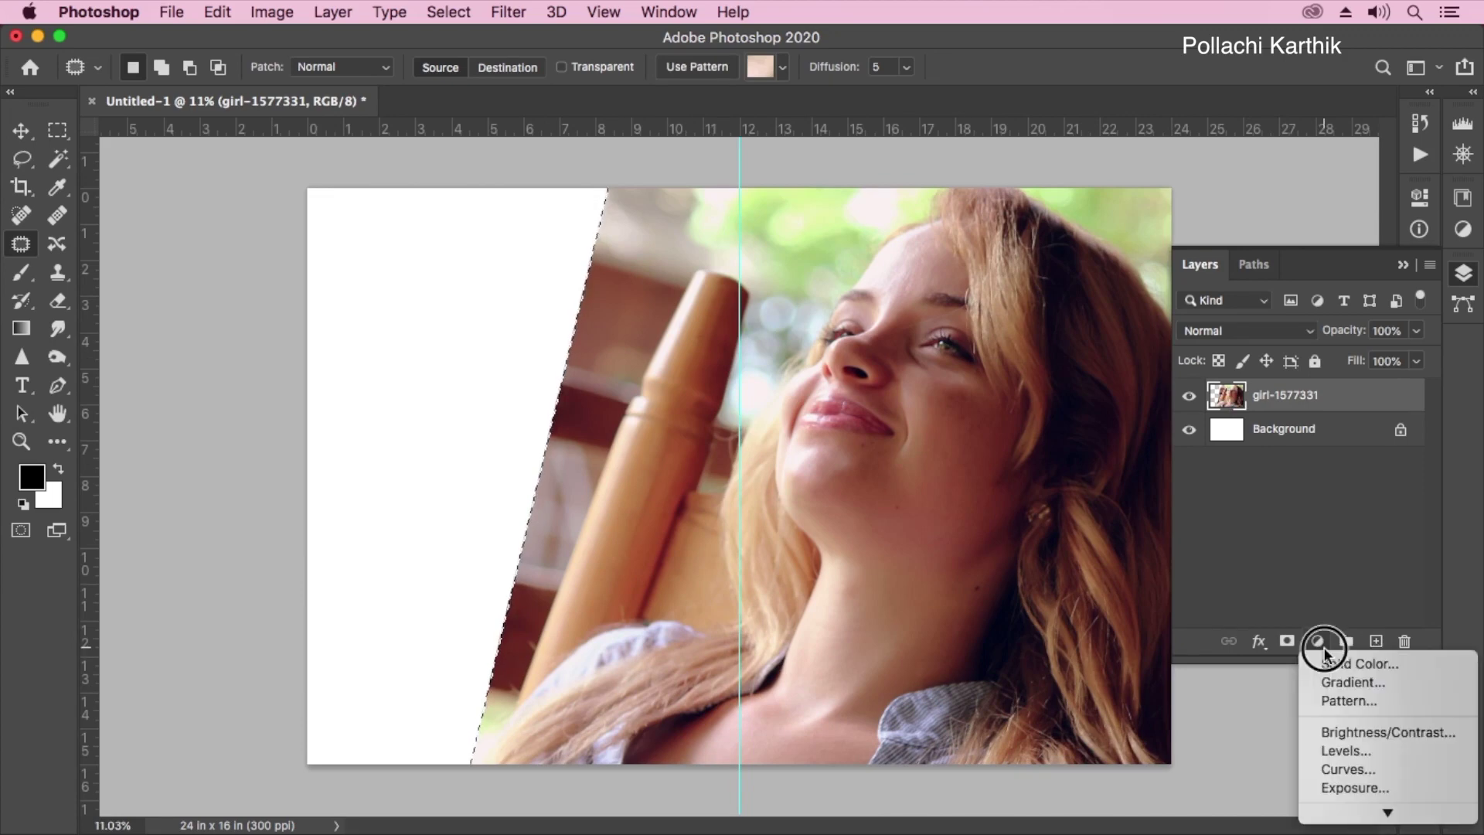
left_click(1346, 683)
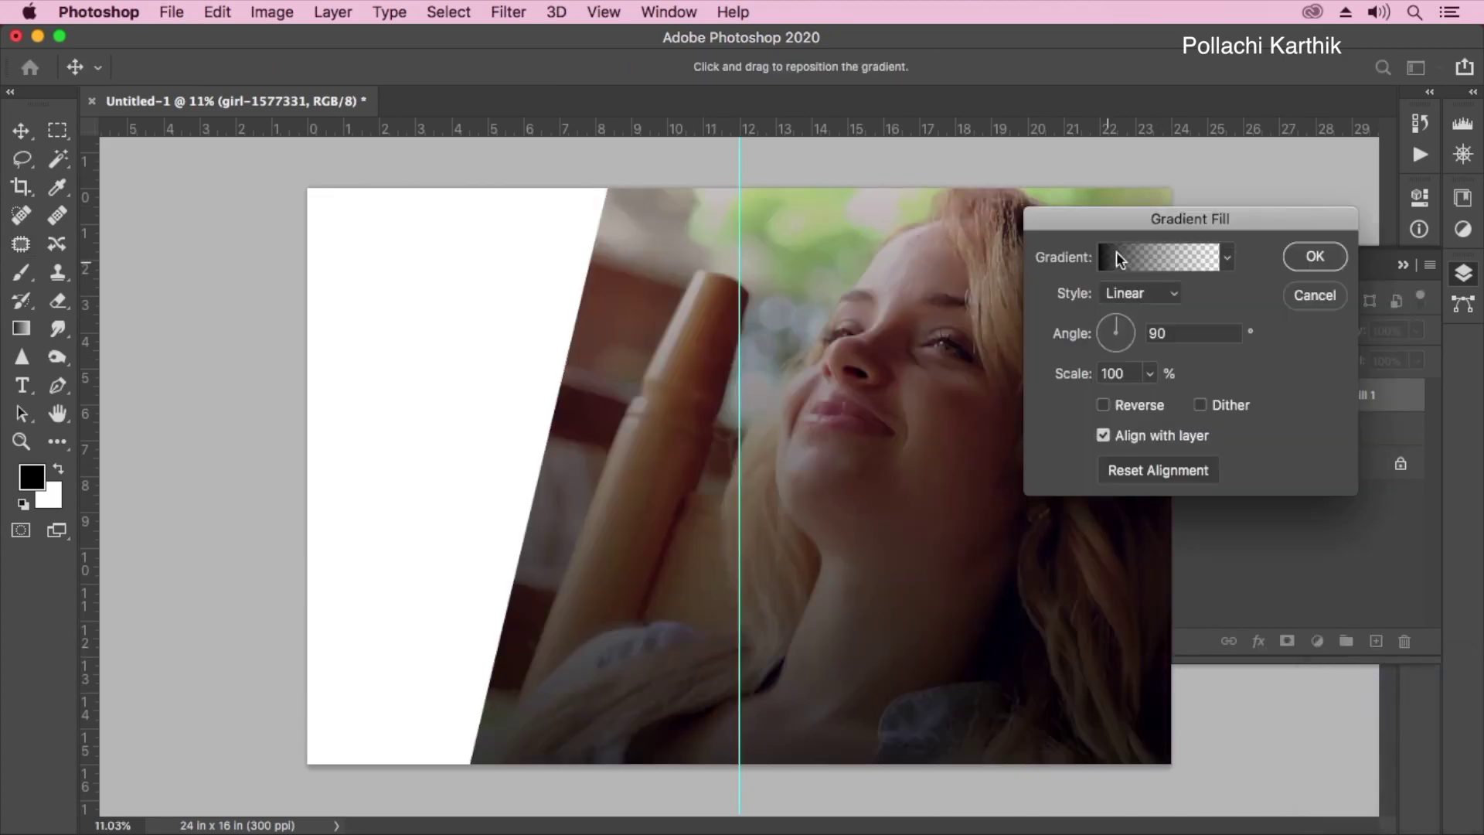
left_click_drag(1114, 207, 1067, 210)
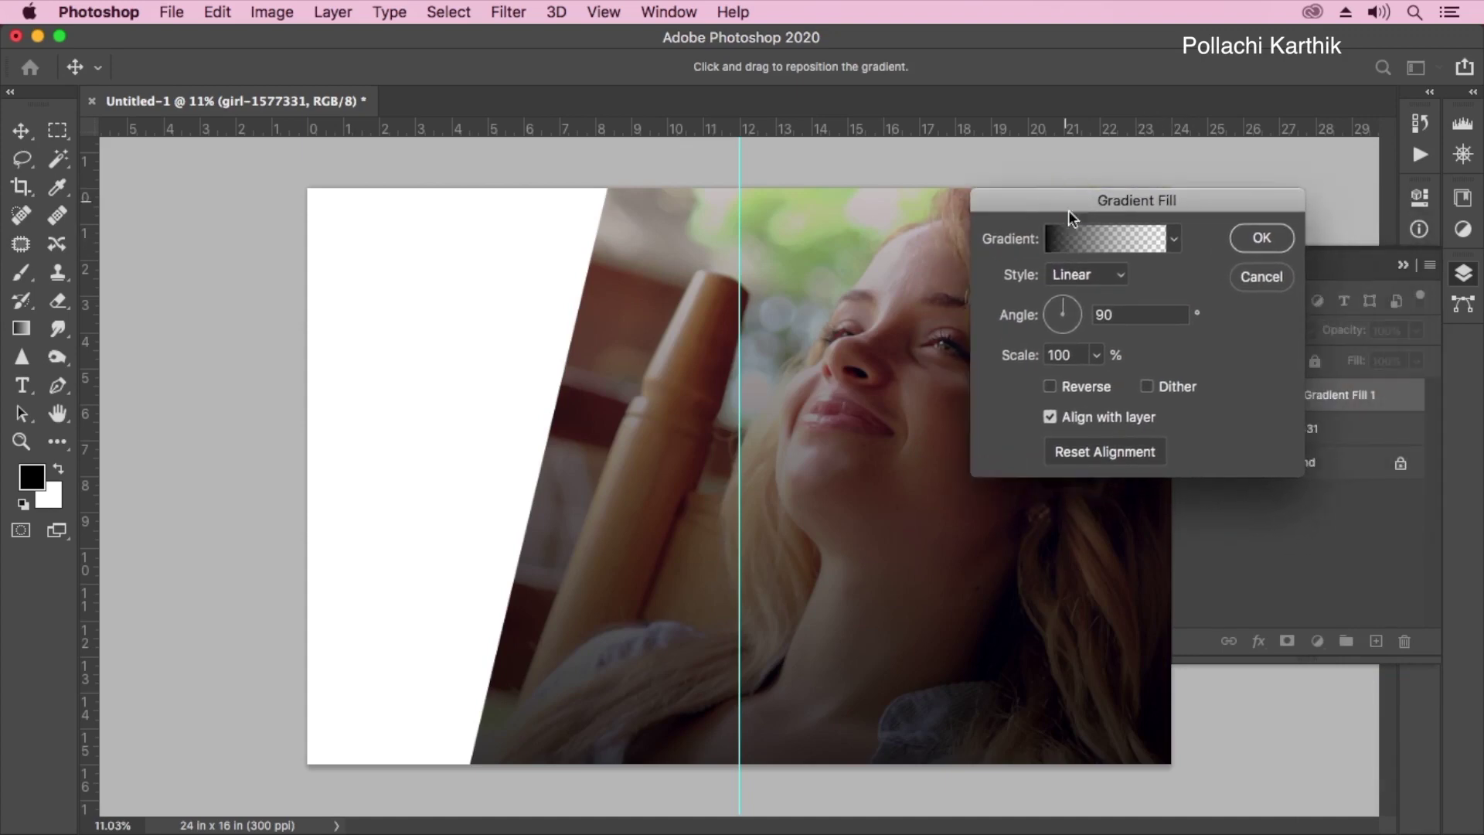
left_click(1078, 241)
Choose the Foreground to Transparent gradient, remove its right colour stop, and select the left stop
left_click(997, 225)
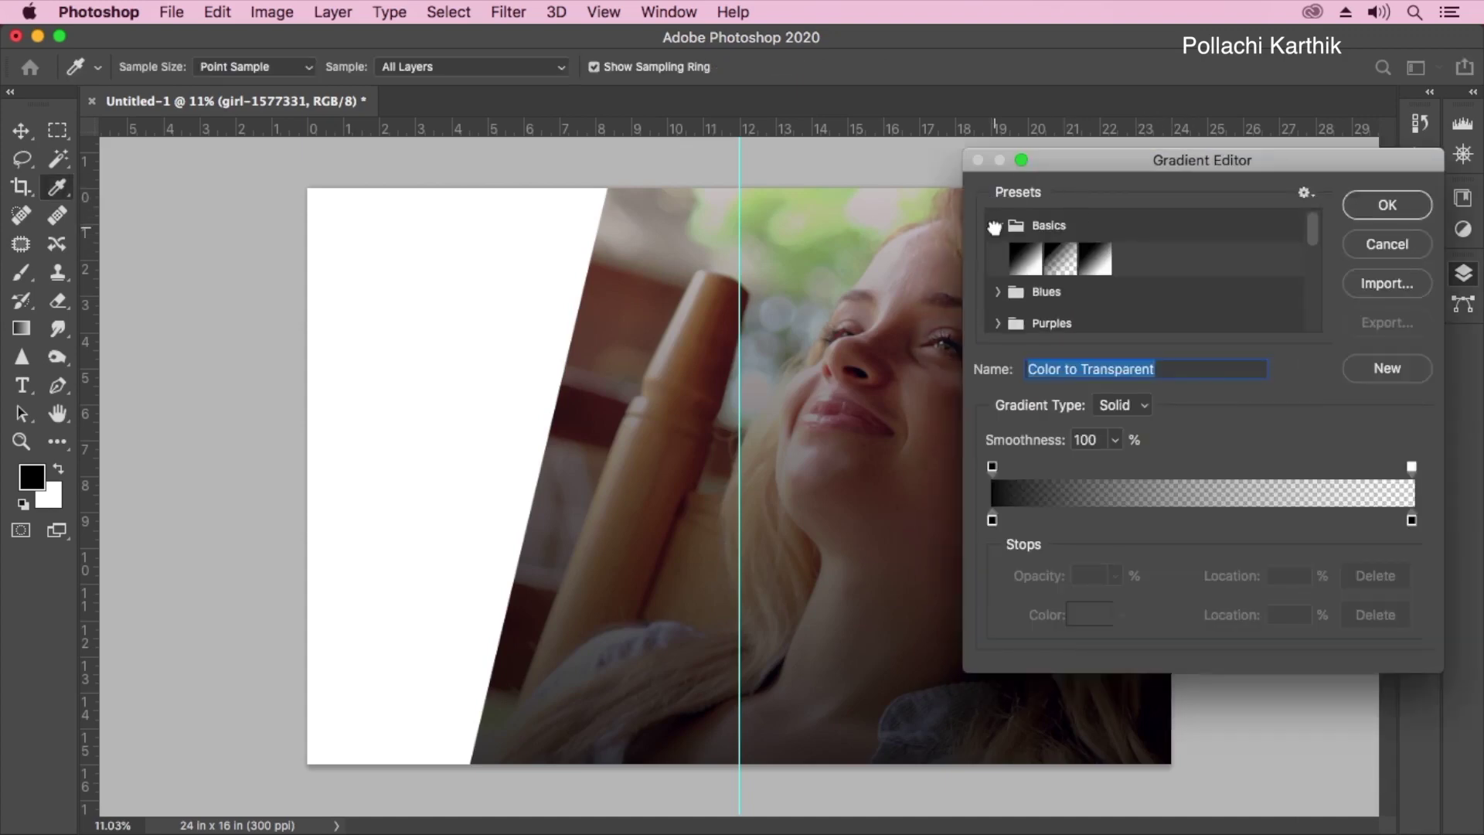
left_click(1068, 265)
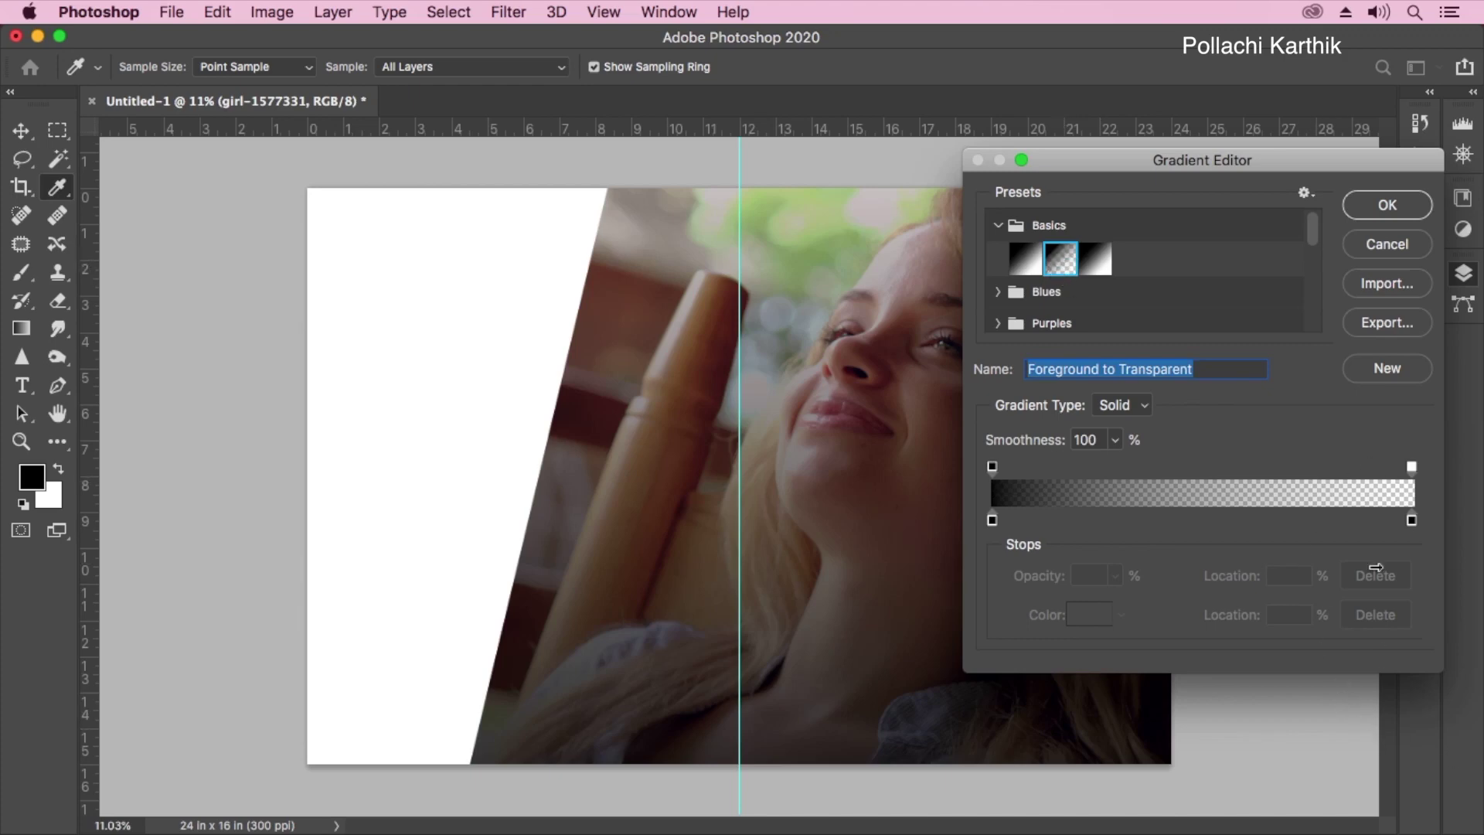
left_click(1411, 520)
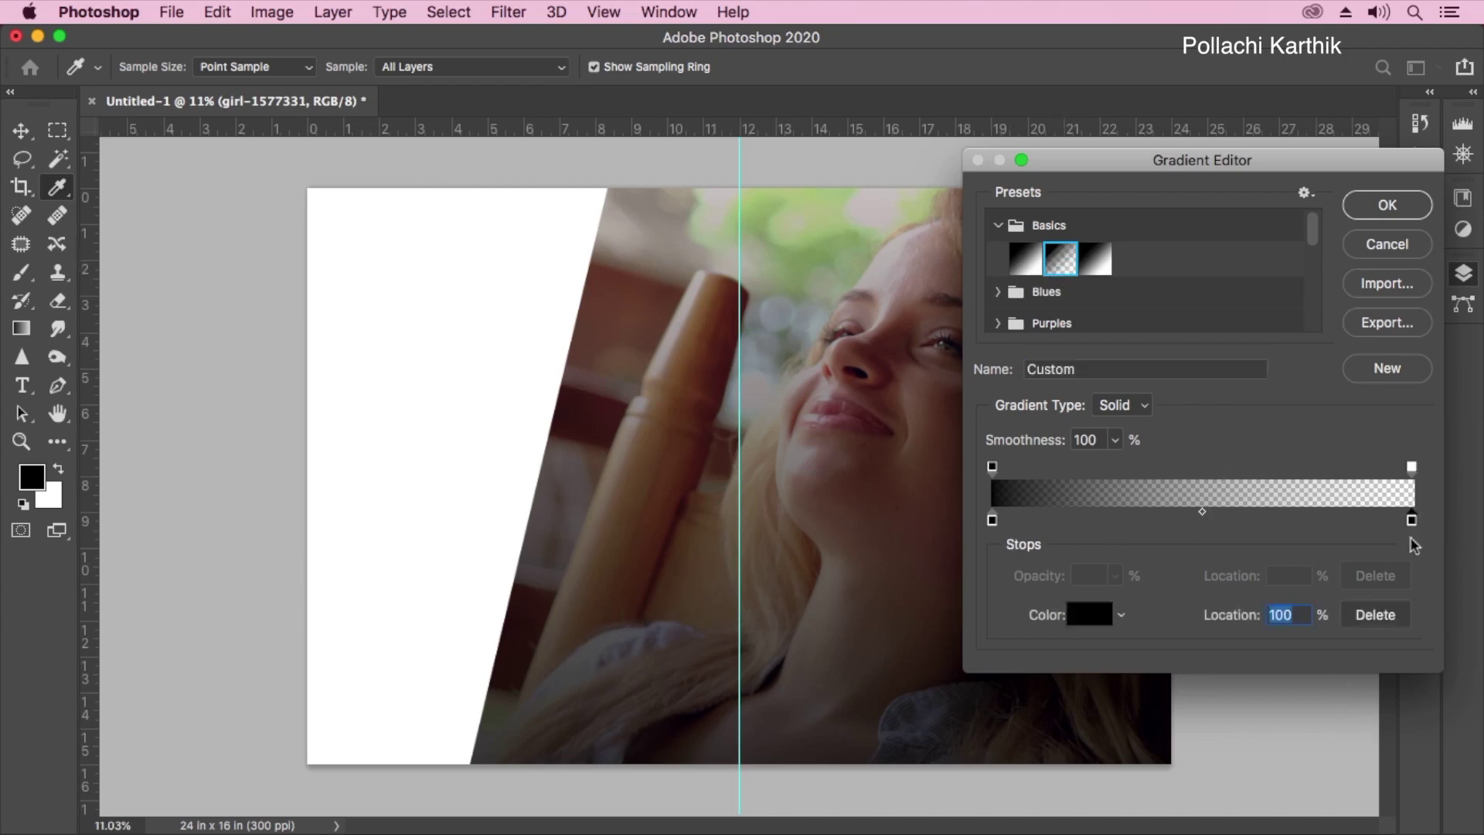
left_click(1375, 614)
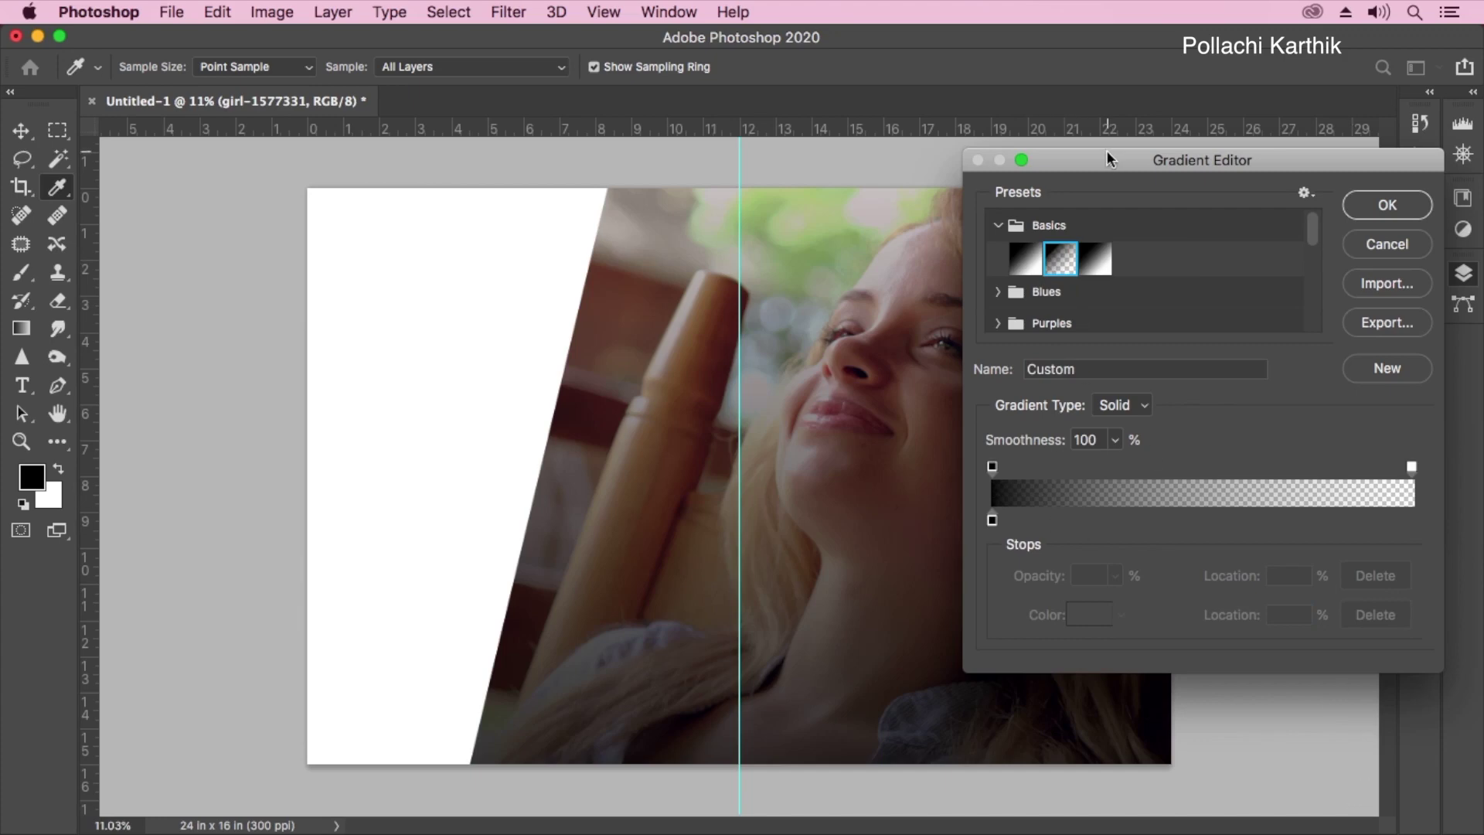
left_click_drag(1109, 158, 1215, 135)
left_click(1099, 500)
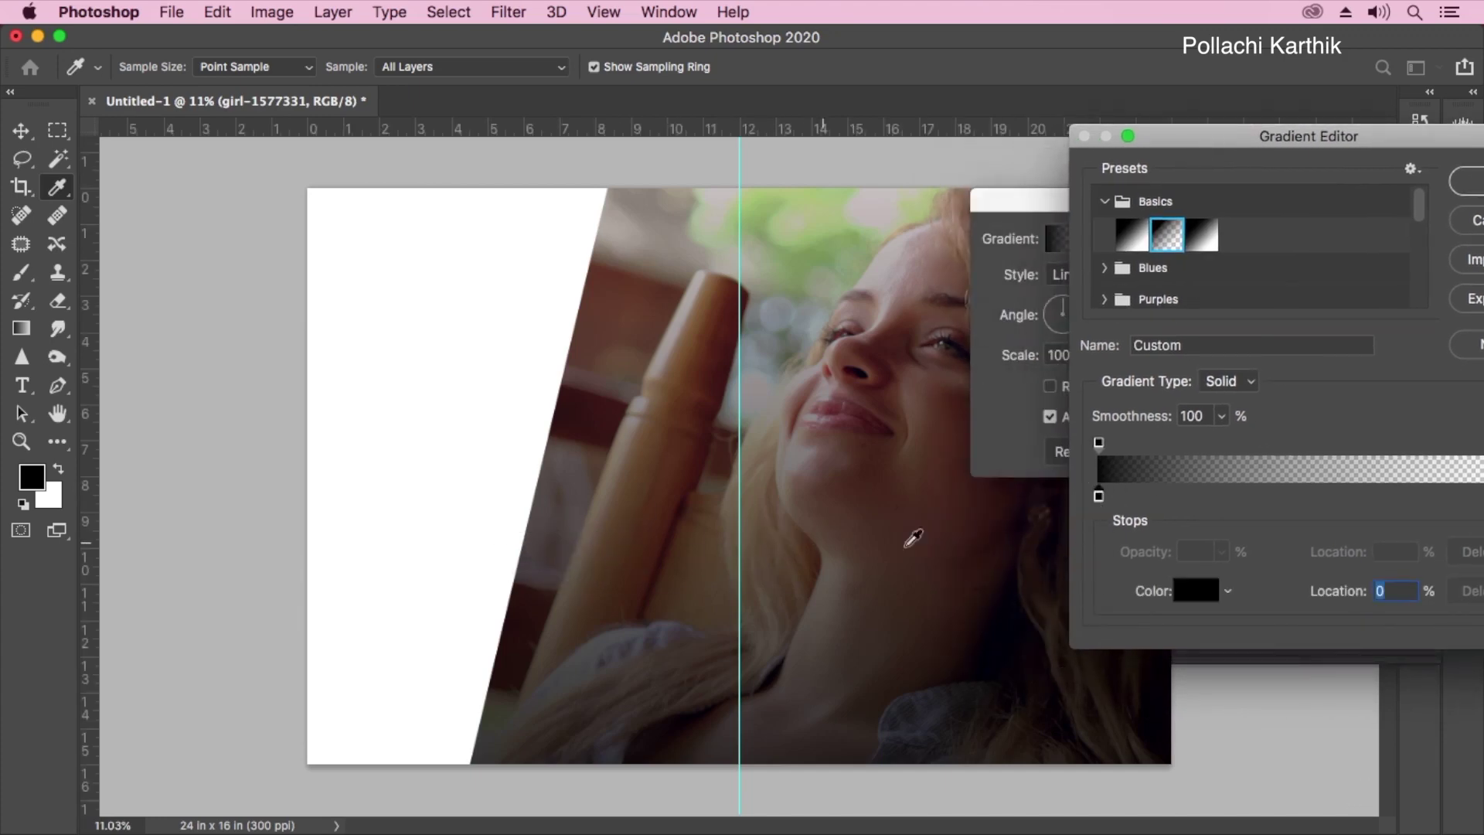
left_click_drag(1292, 143, 1182, 150)
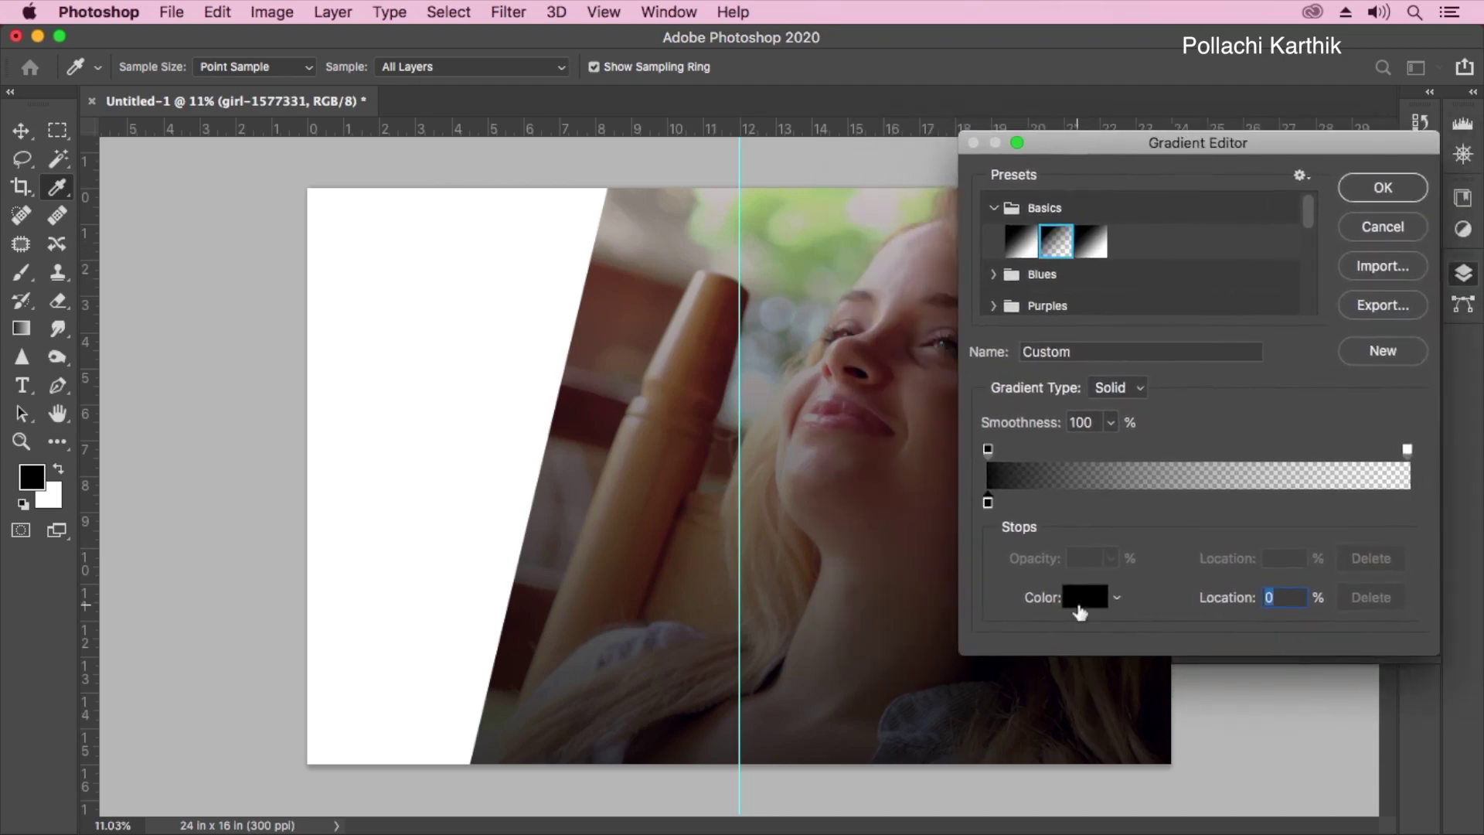
Try orange ff8400 and then brown 764209 as the left stop's colour
left_click(1082, 596)
left_click(870, 220)
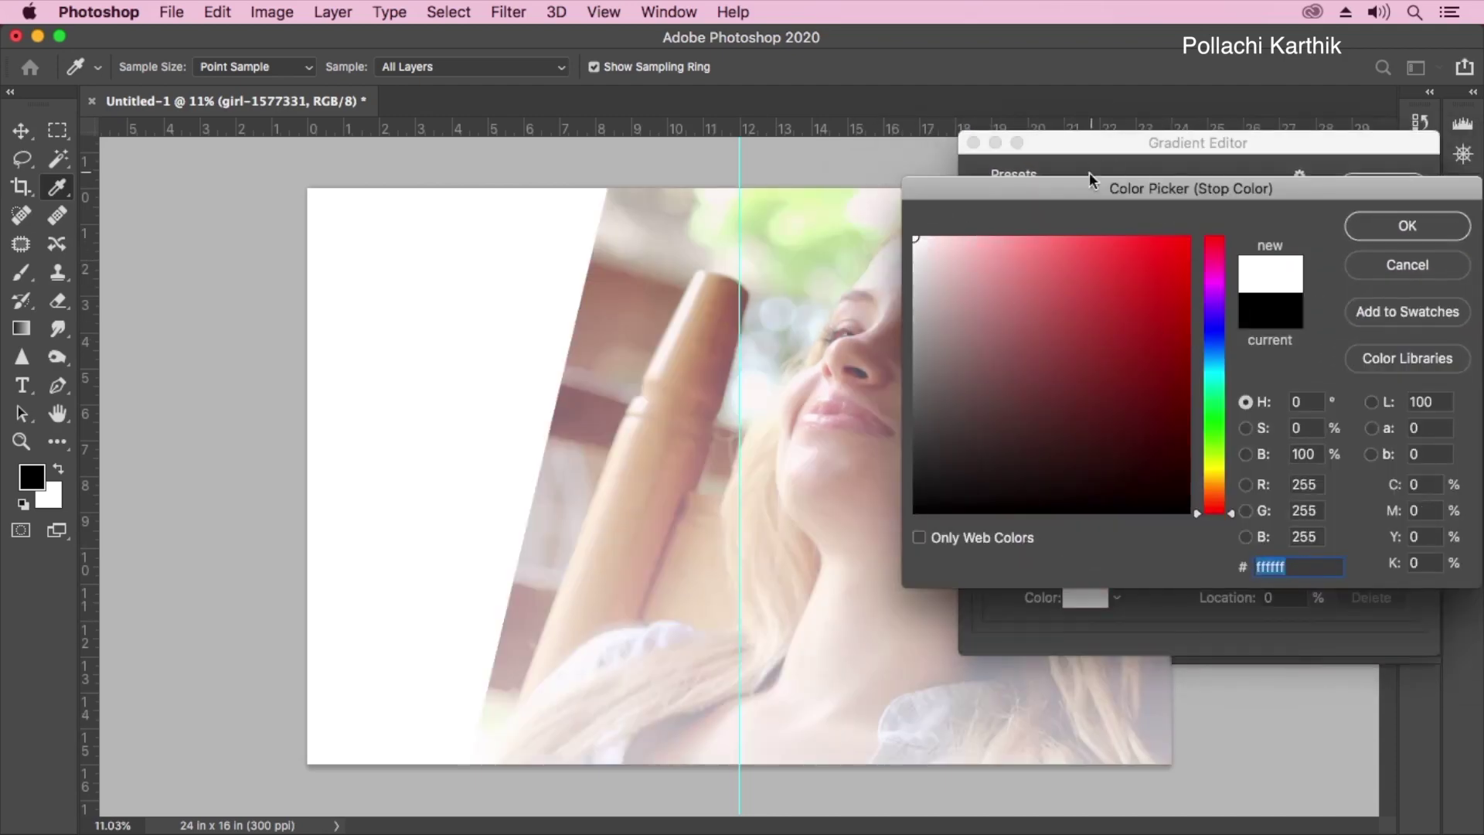
left_click_drag(1074, 202, 1079, 247)
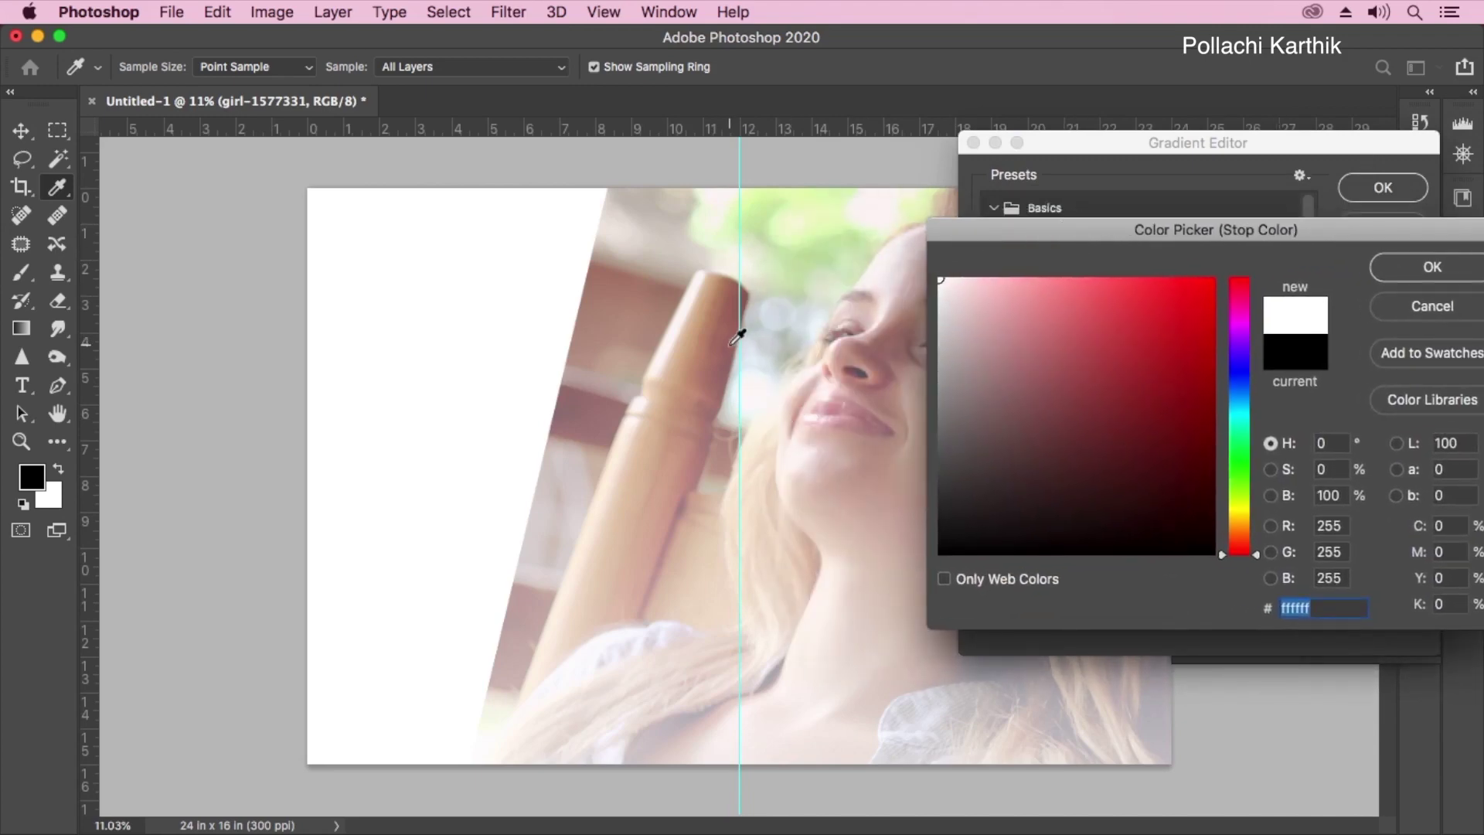
left_click(1244, 532)
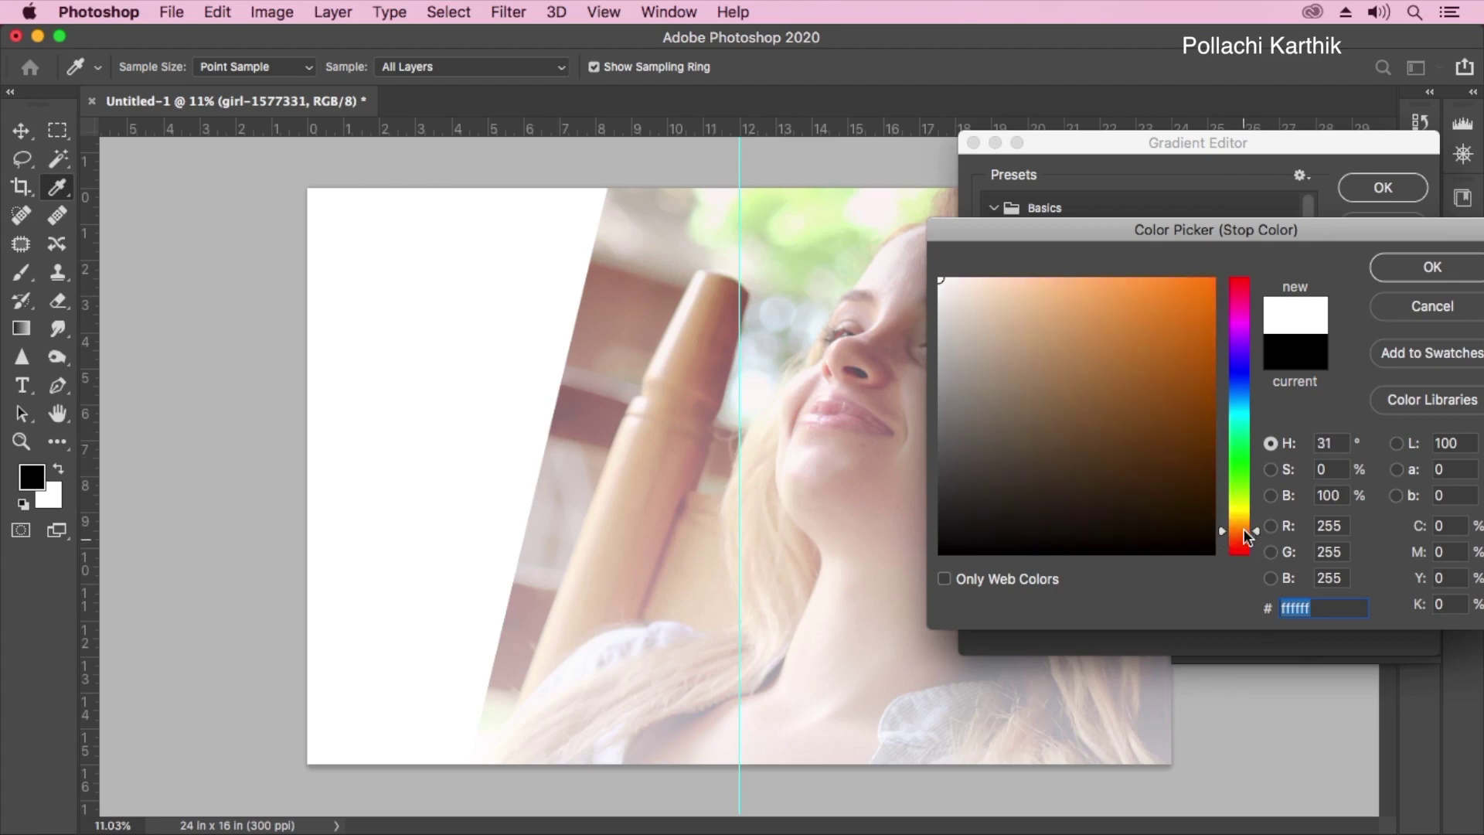
left_click(1214, 279)
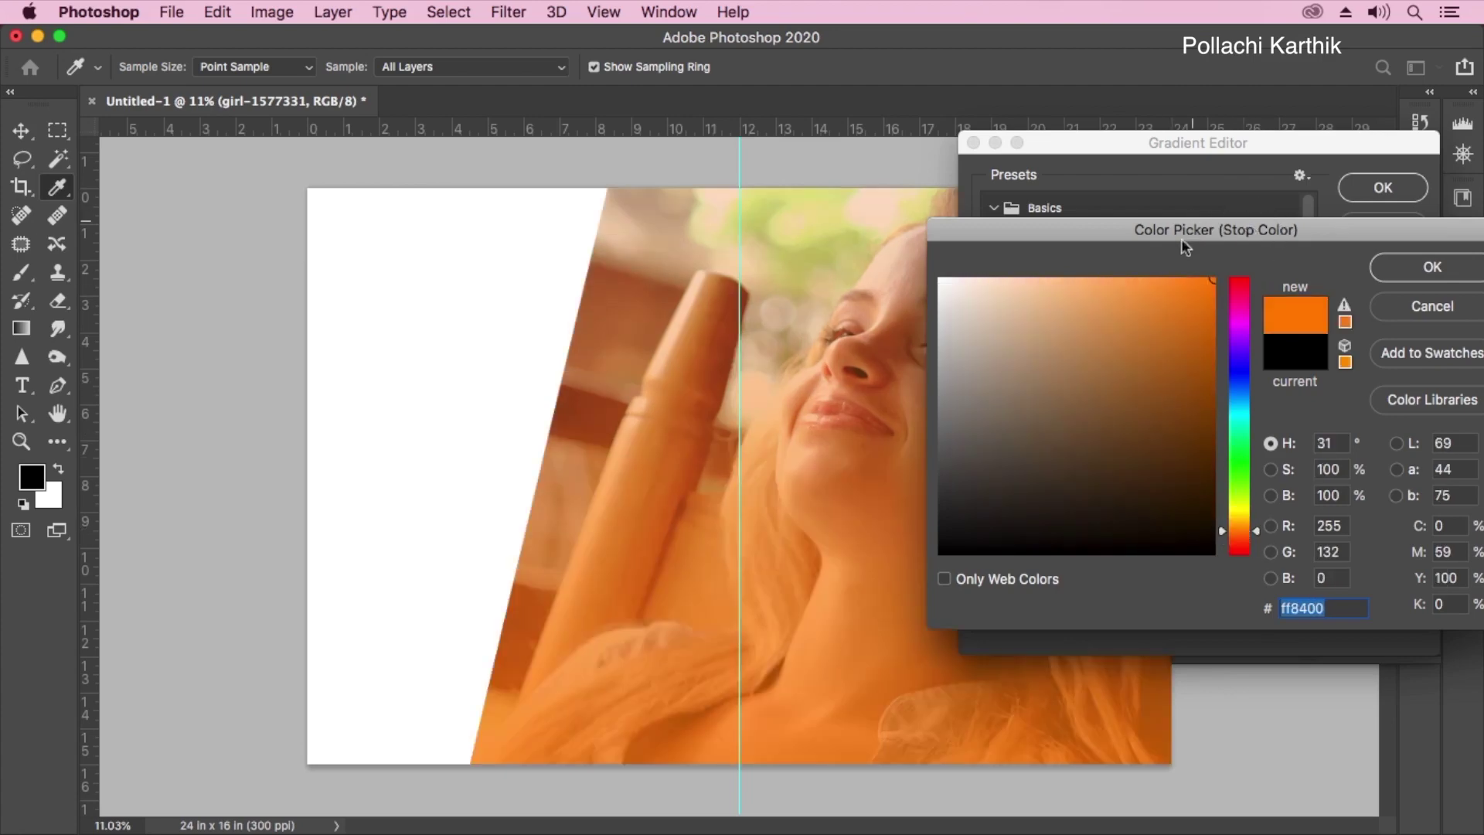
mouse_move(1259, 539)
left_mouse_down()
mouse_move(1251, 552)
mouse_move(1251, 513)
mouse_move(1251, 531)
left_mouse_up()
left_click(1189, 411)
left_click_drag(1190, 411, 1193, 427)
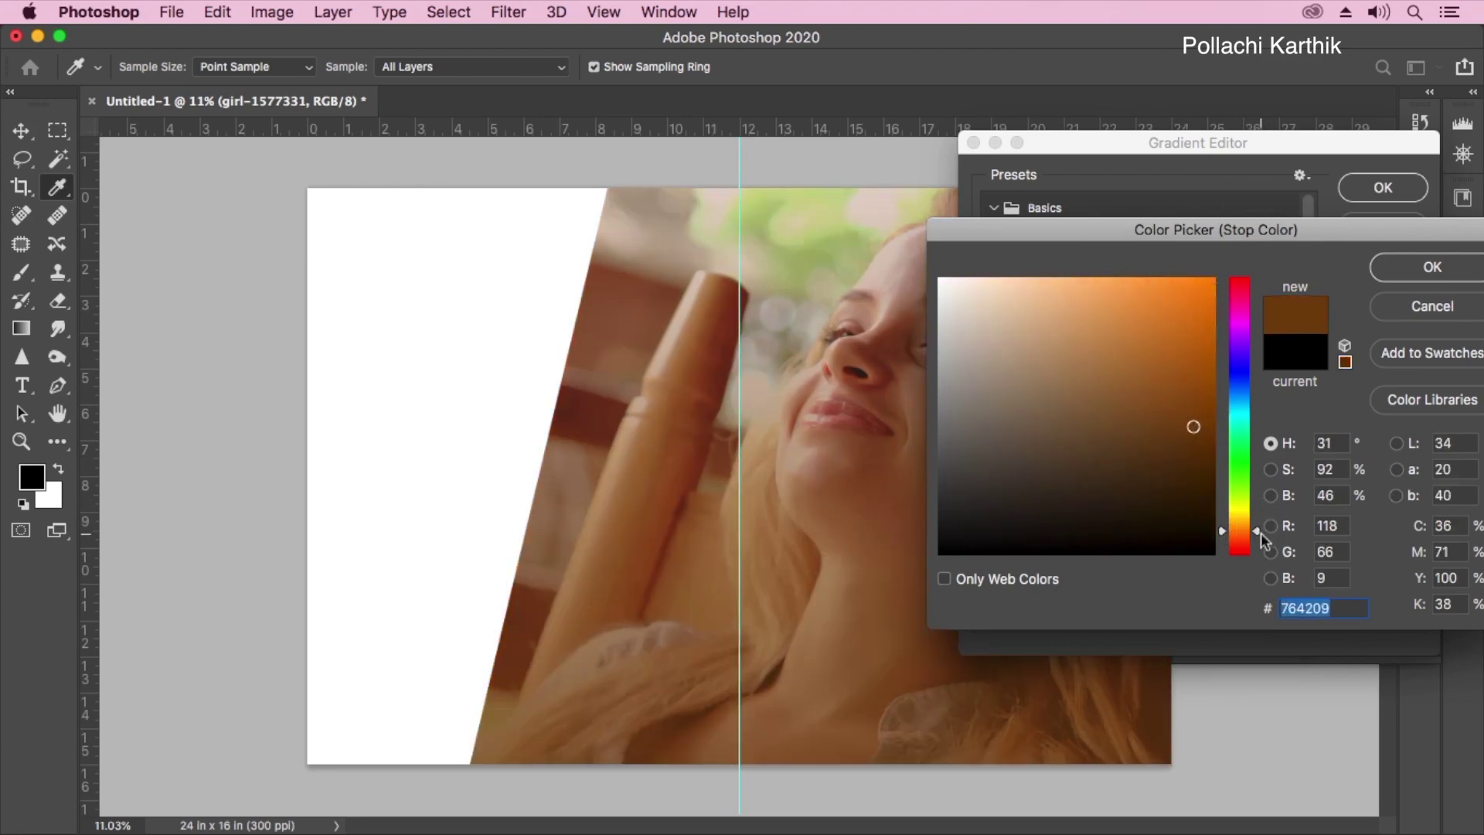
mouse_move(1260, 533)
left_mouse_down()
mouse_move(1252, 552)
mouse_move(1253, 531)
left_mouse_up()
left_click_drag(1197, 244, 1166, 243)
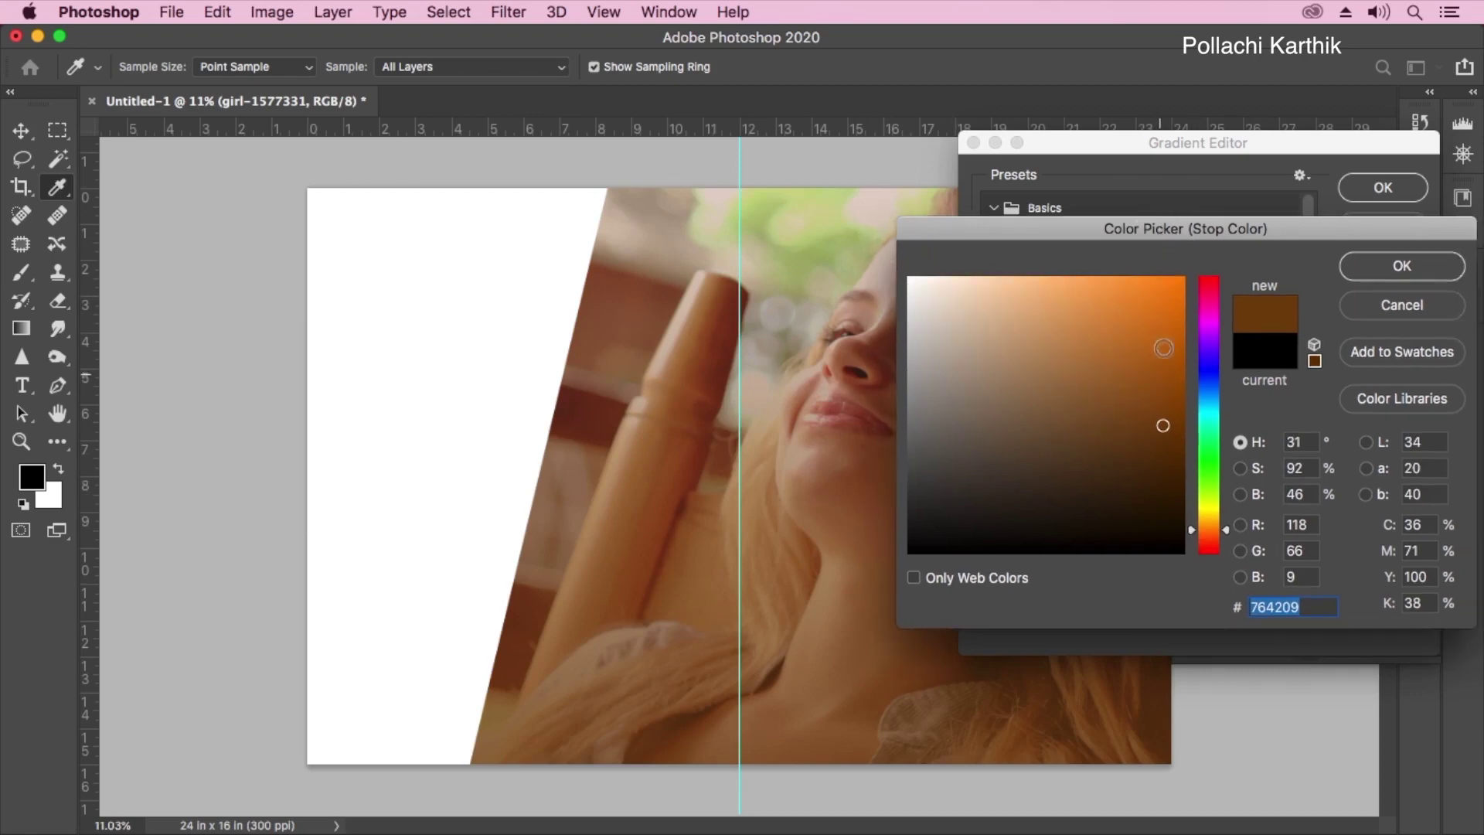
Sample a red from the photo and refine the stop colour to brick red 8b2f0b
left_click(730, 332)
left_click_drag(1116, 231, 1231, 226)
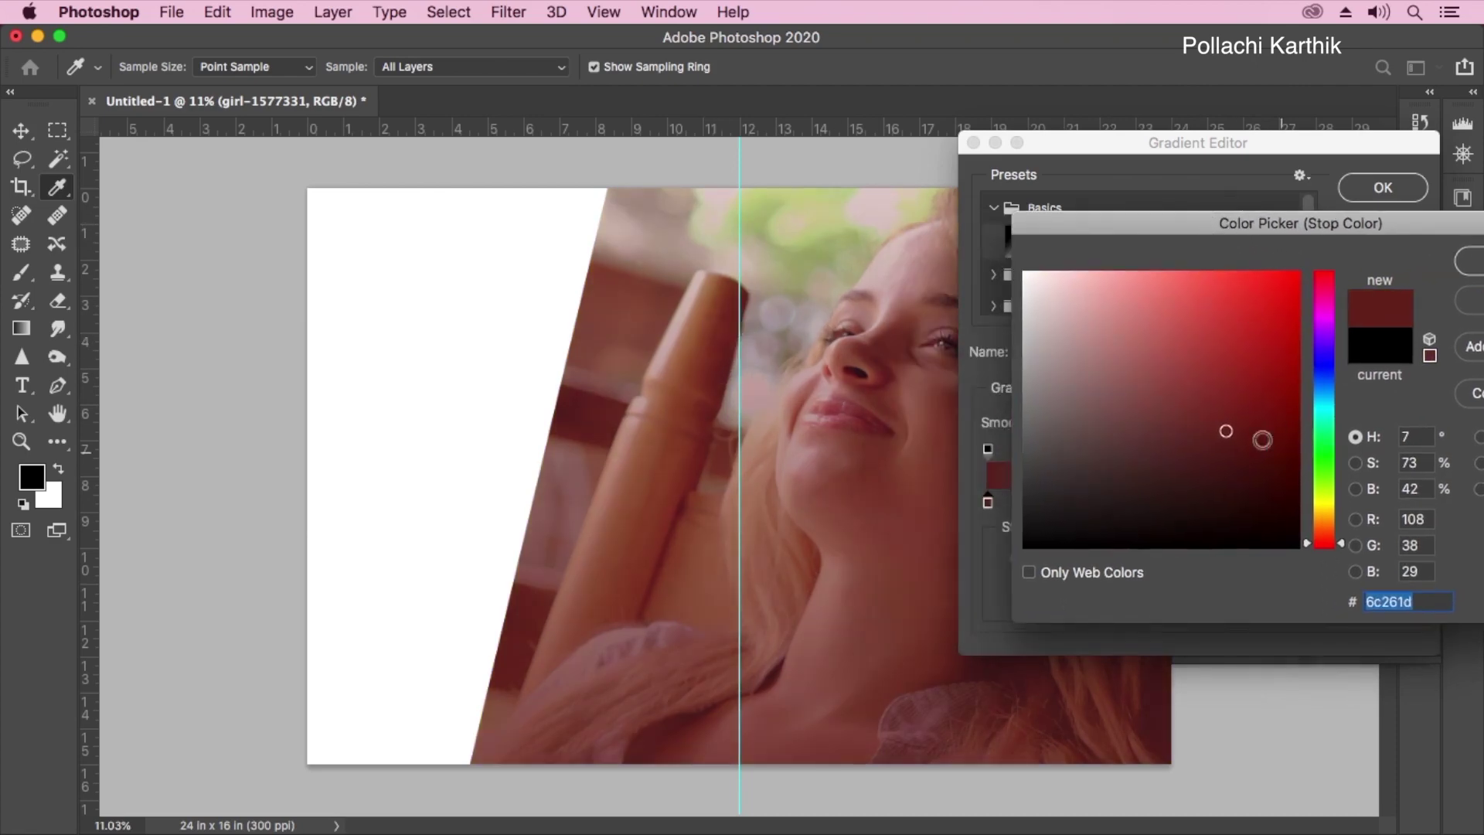
mouse_move(1260, 423)
left_mouse_down()
mouse_move(1268, 391)
mouse_move(1222, 414)
mouse_move(1275, 396)
left_mouse_up()
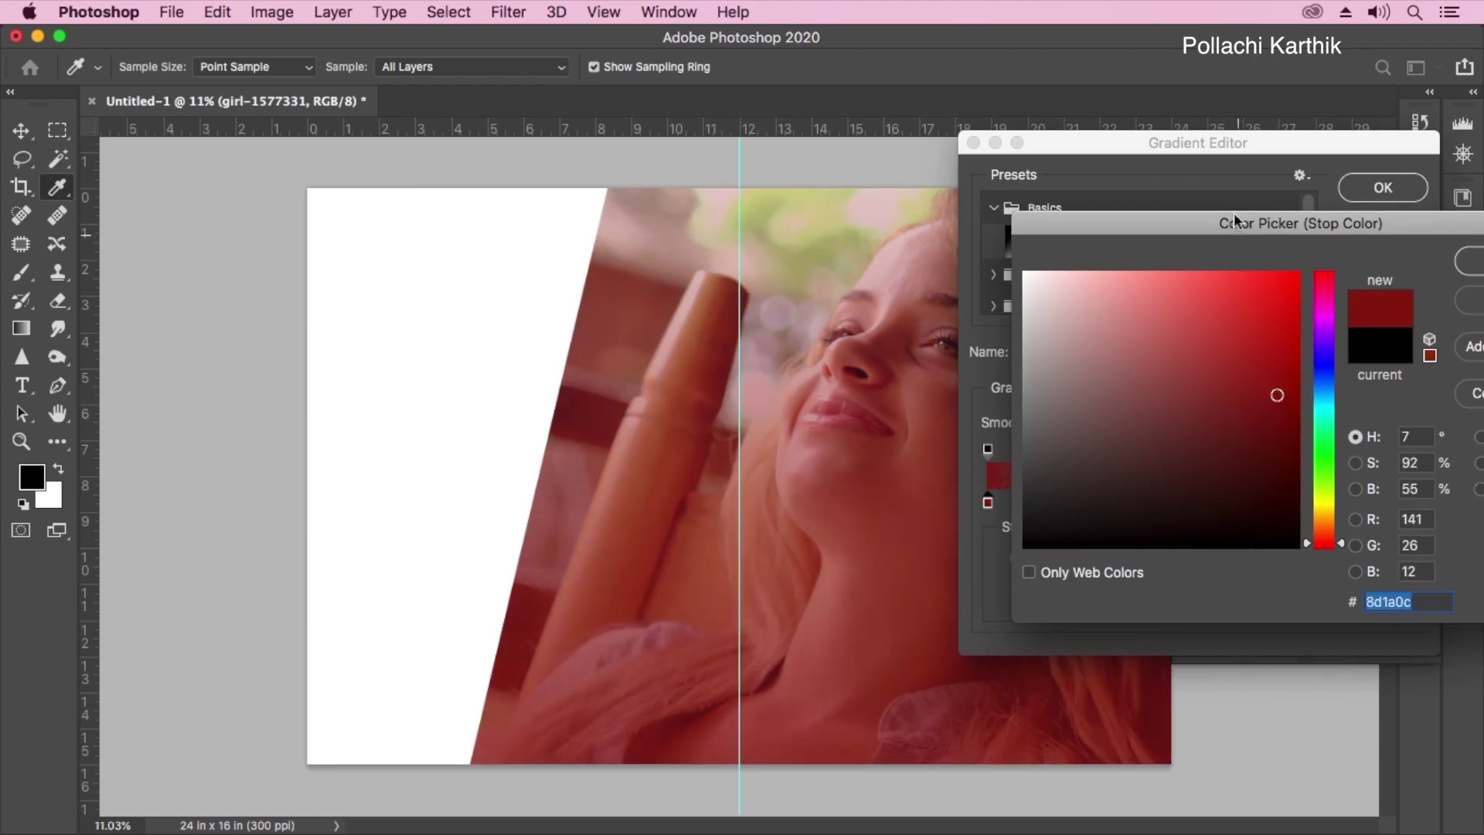
left_click_drag(1238, 223, 1111, 248)
left_click_drag(1159, 415, 1150, 422)
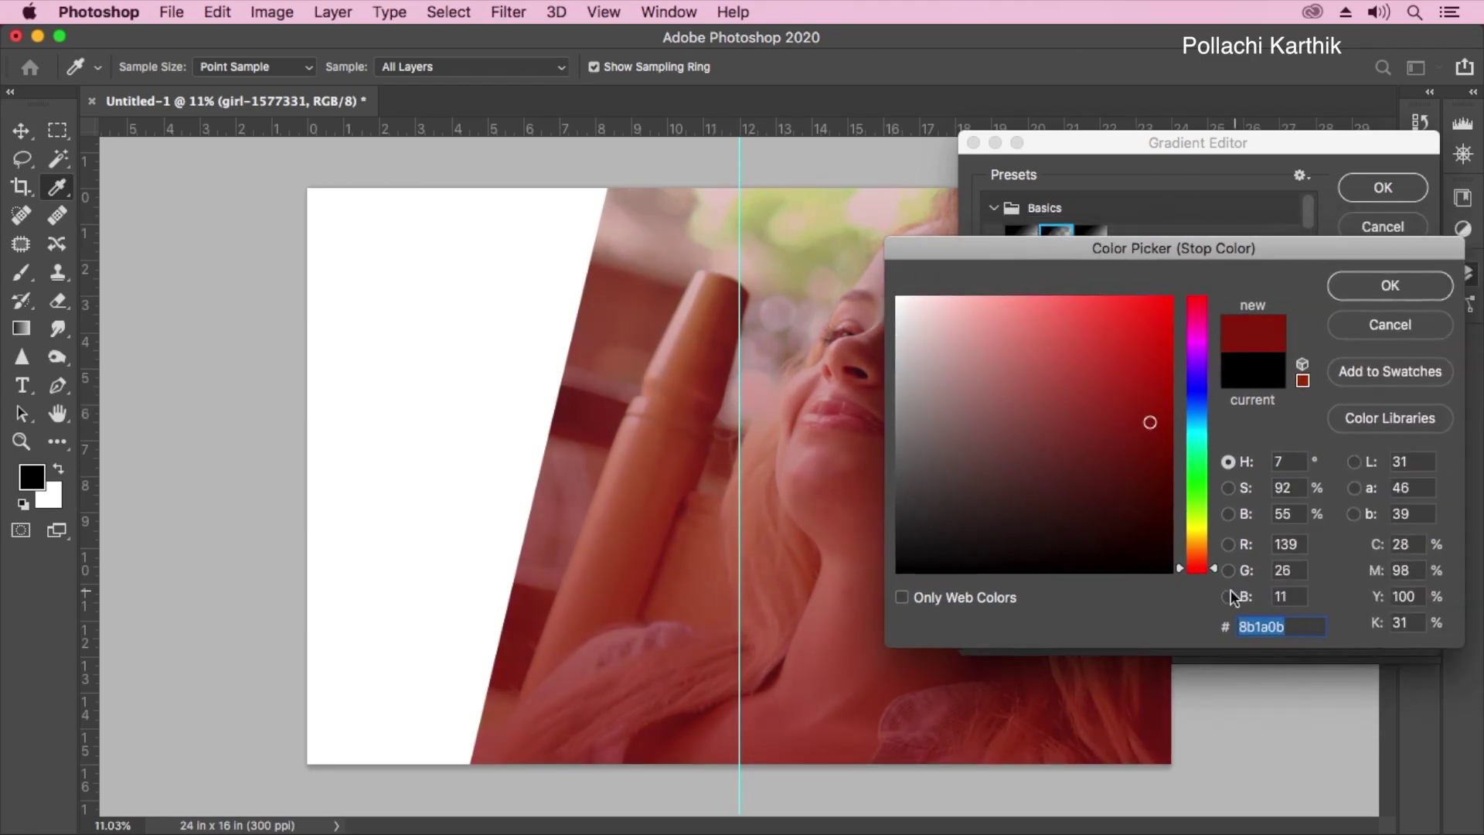
left_click_drag(1212, 569, 1216, 563)
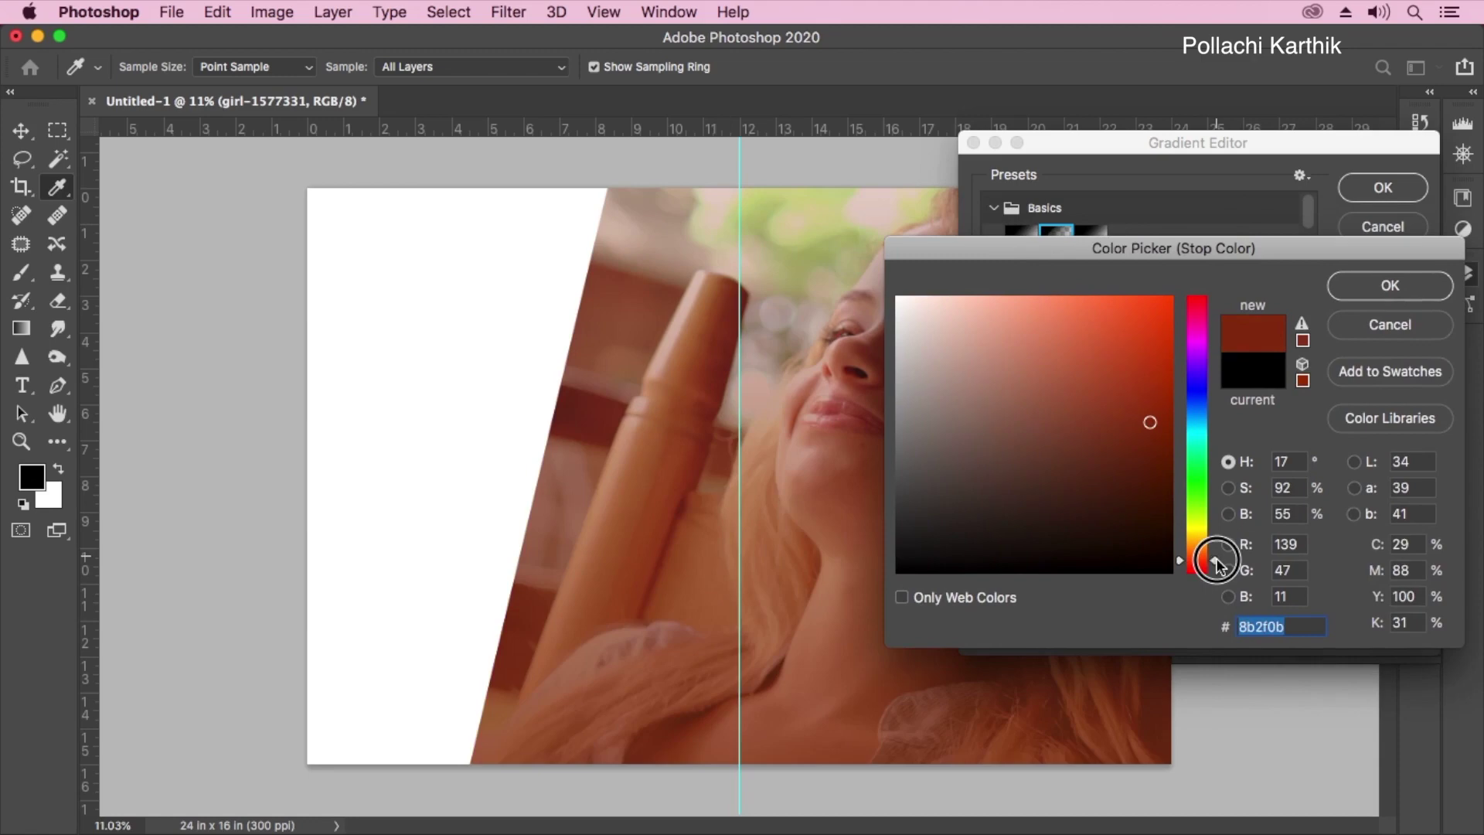
left_click_drag(1115, 261, 1052, 259)
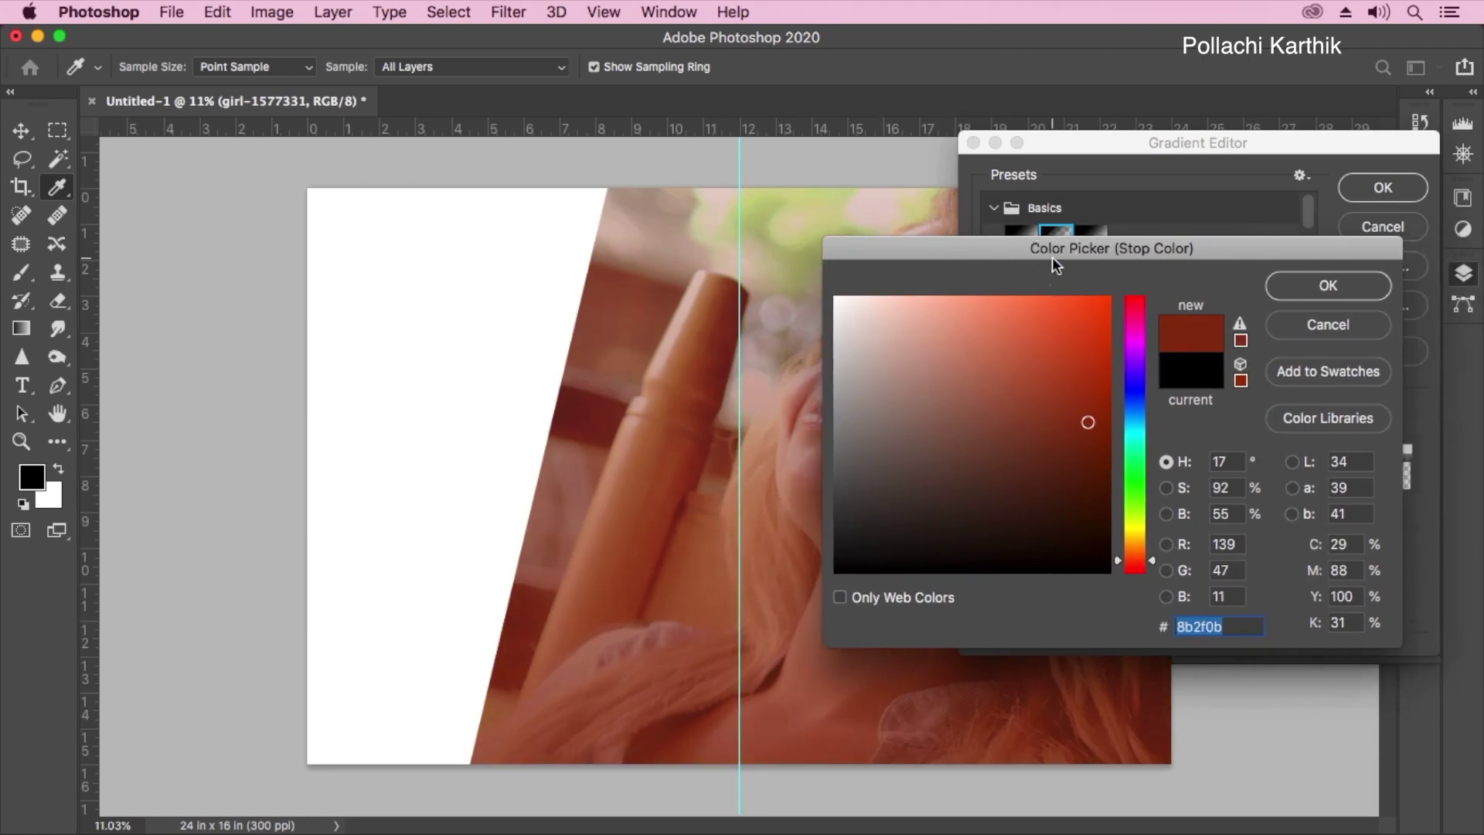
left_click(1328, 287)
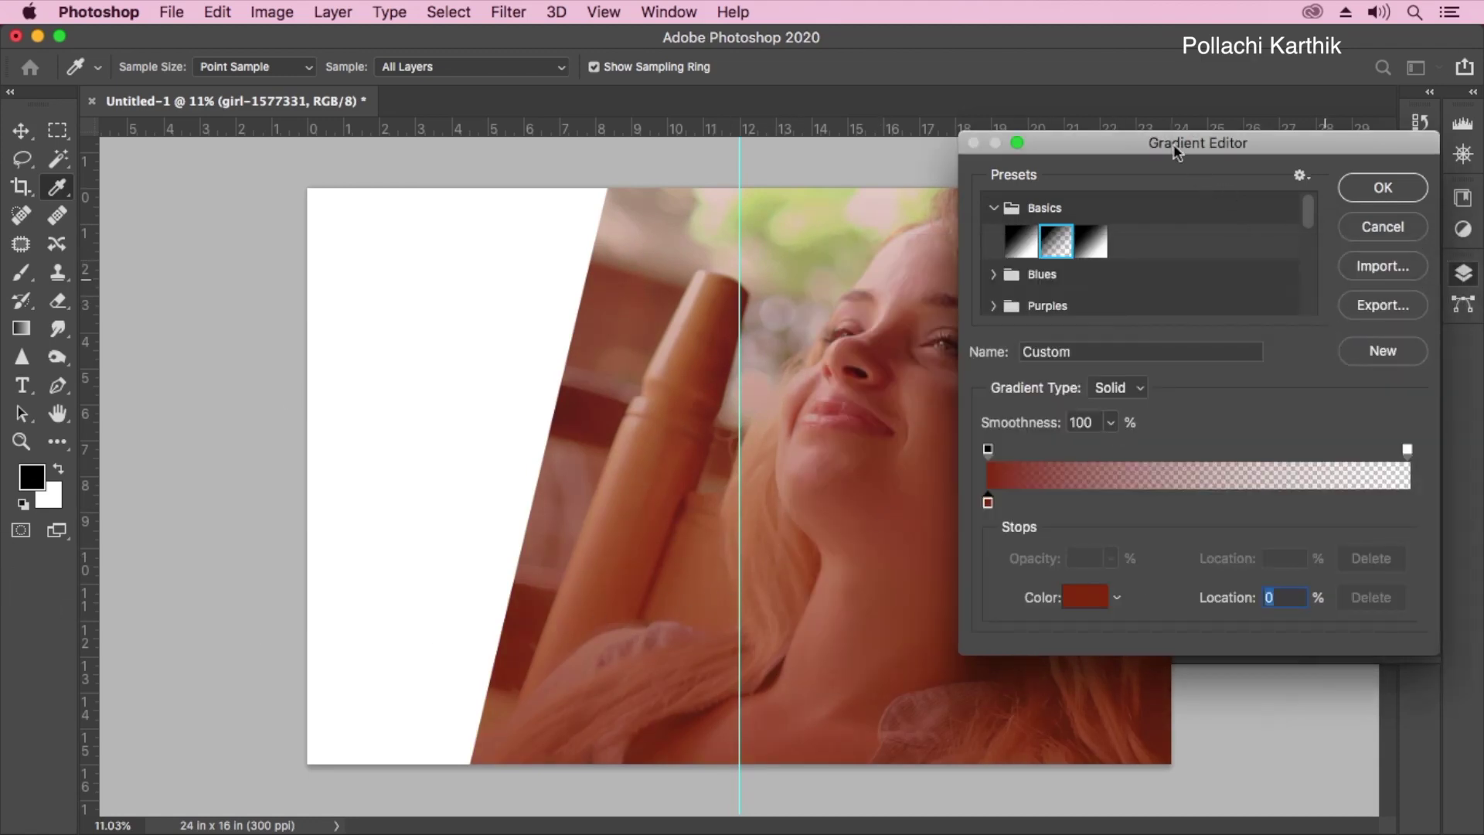
Accept the red-to-transparent gradient, set its angle to 129.03°, and apply the fill
left_click(1380, 188)
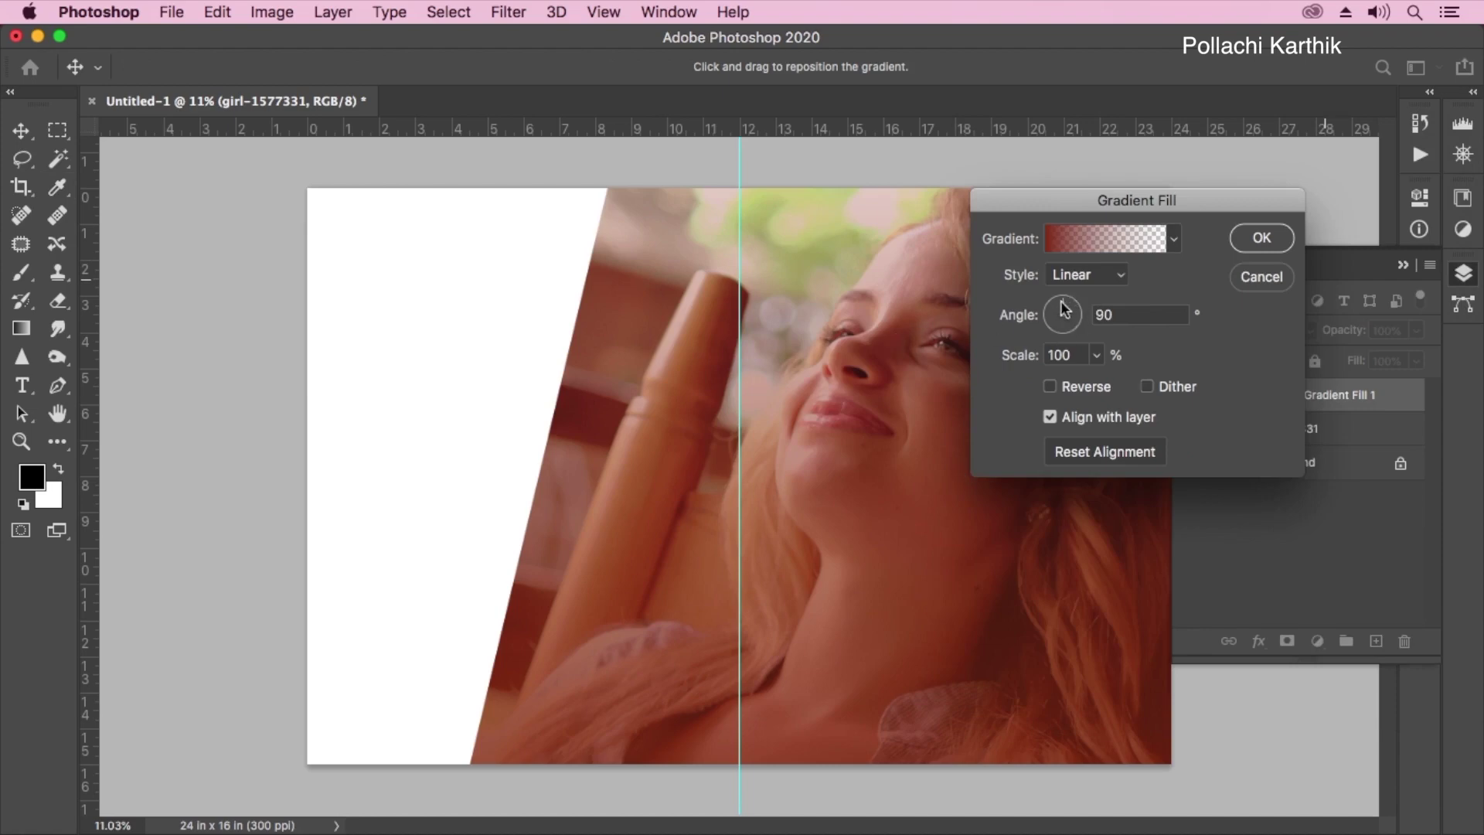
left_click_drag(1062, 309, 1056, 308)
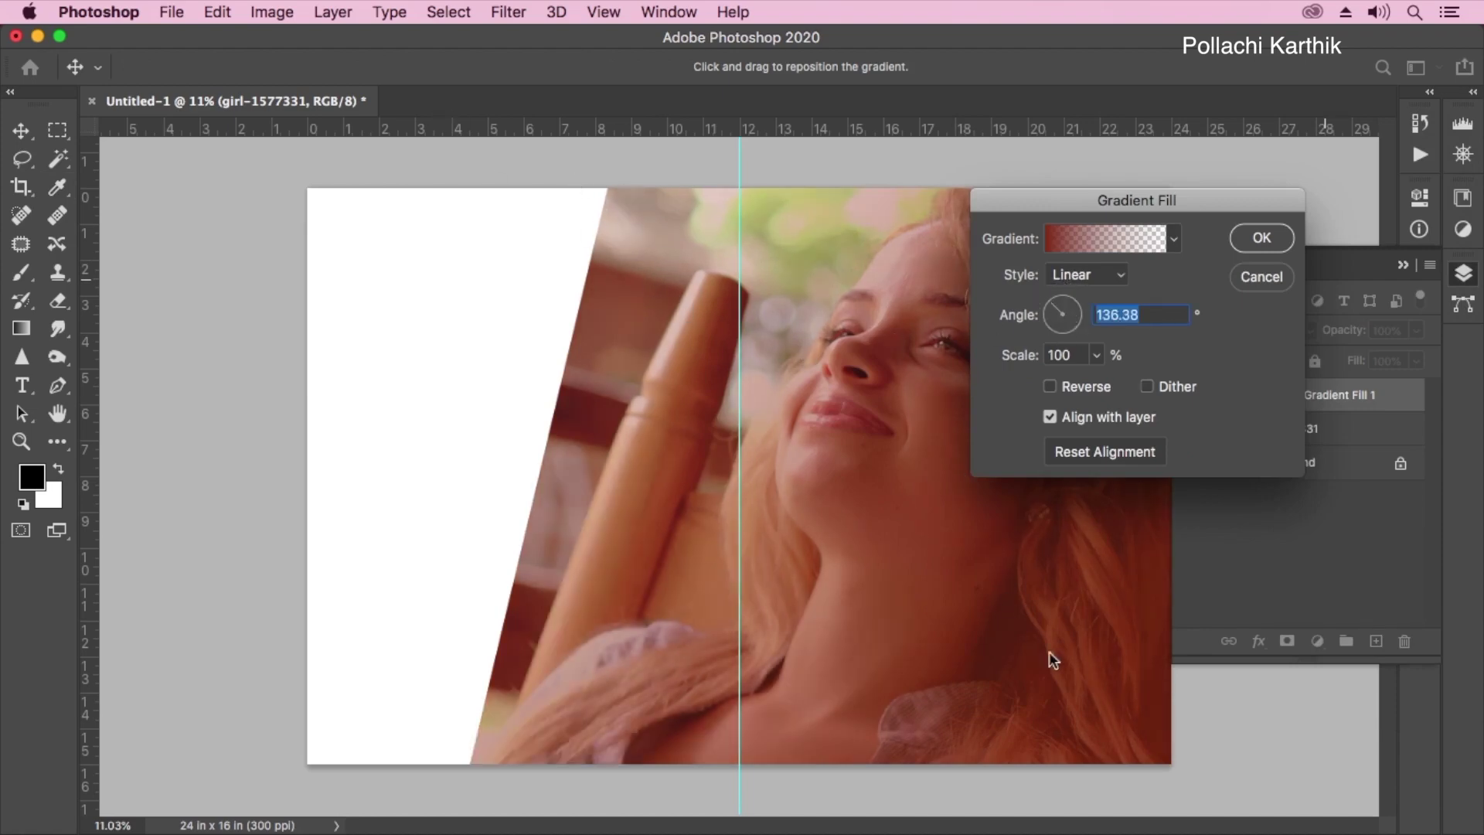
left_click_drag(1040, 214, 1162, 323)
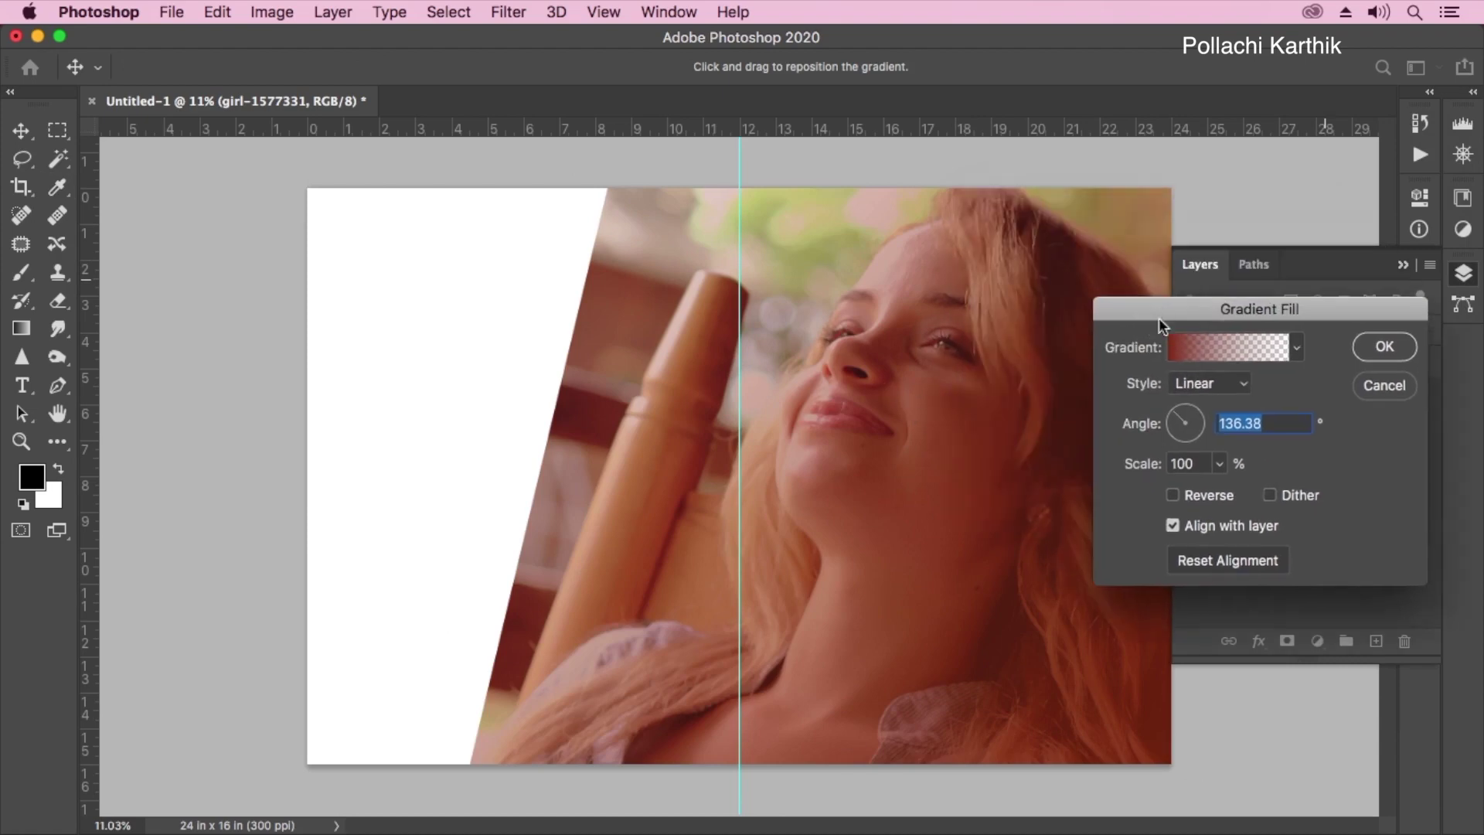
left_click(1179, 418)
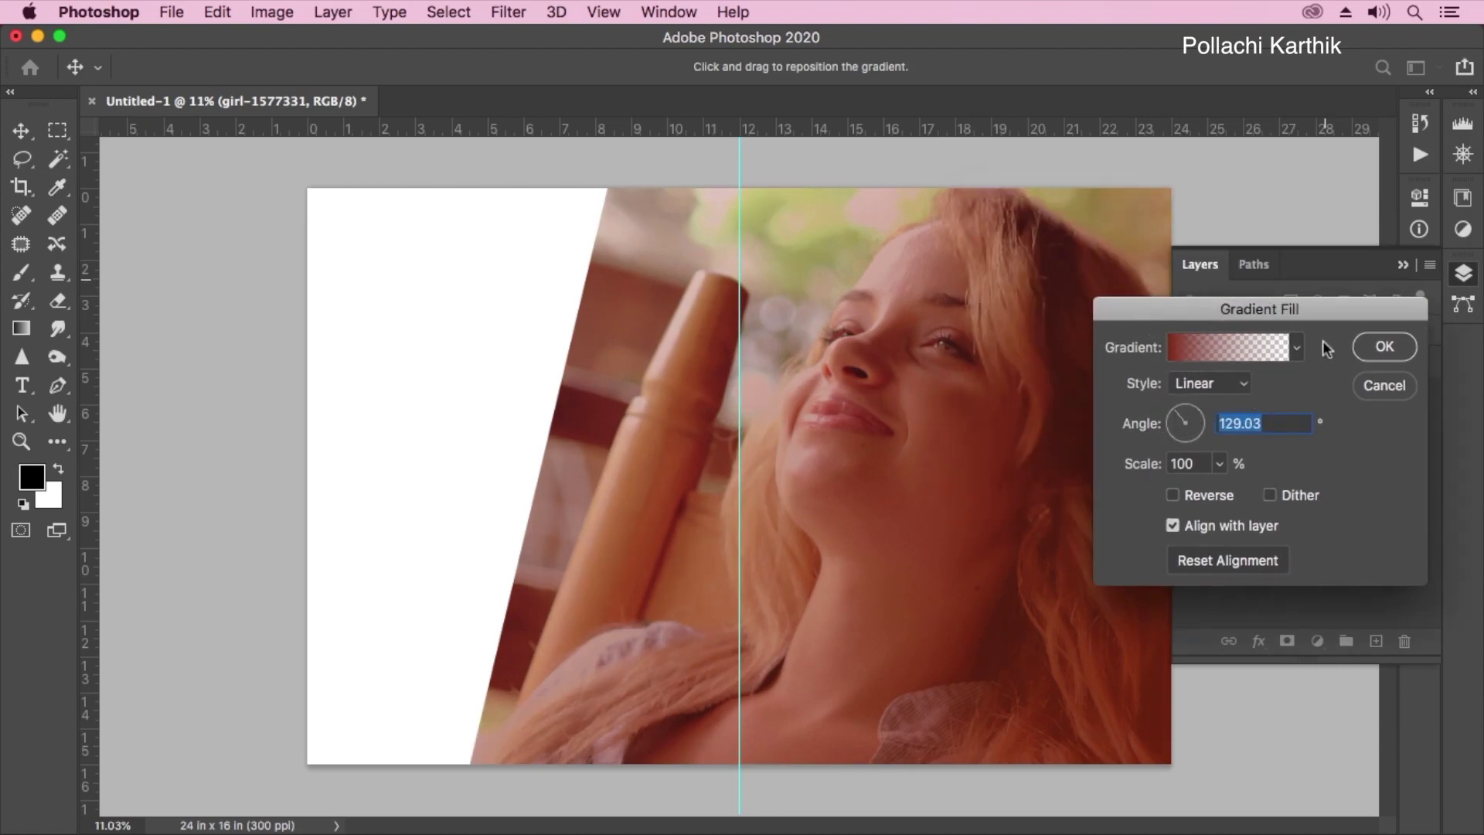
left_click(1366, 354)
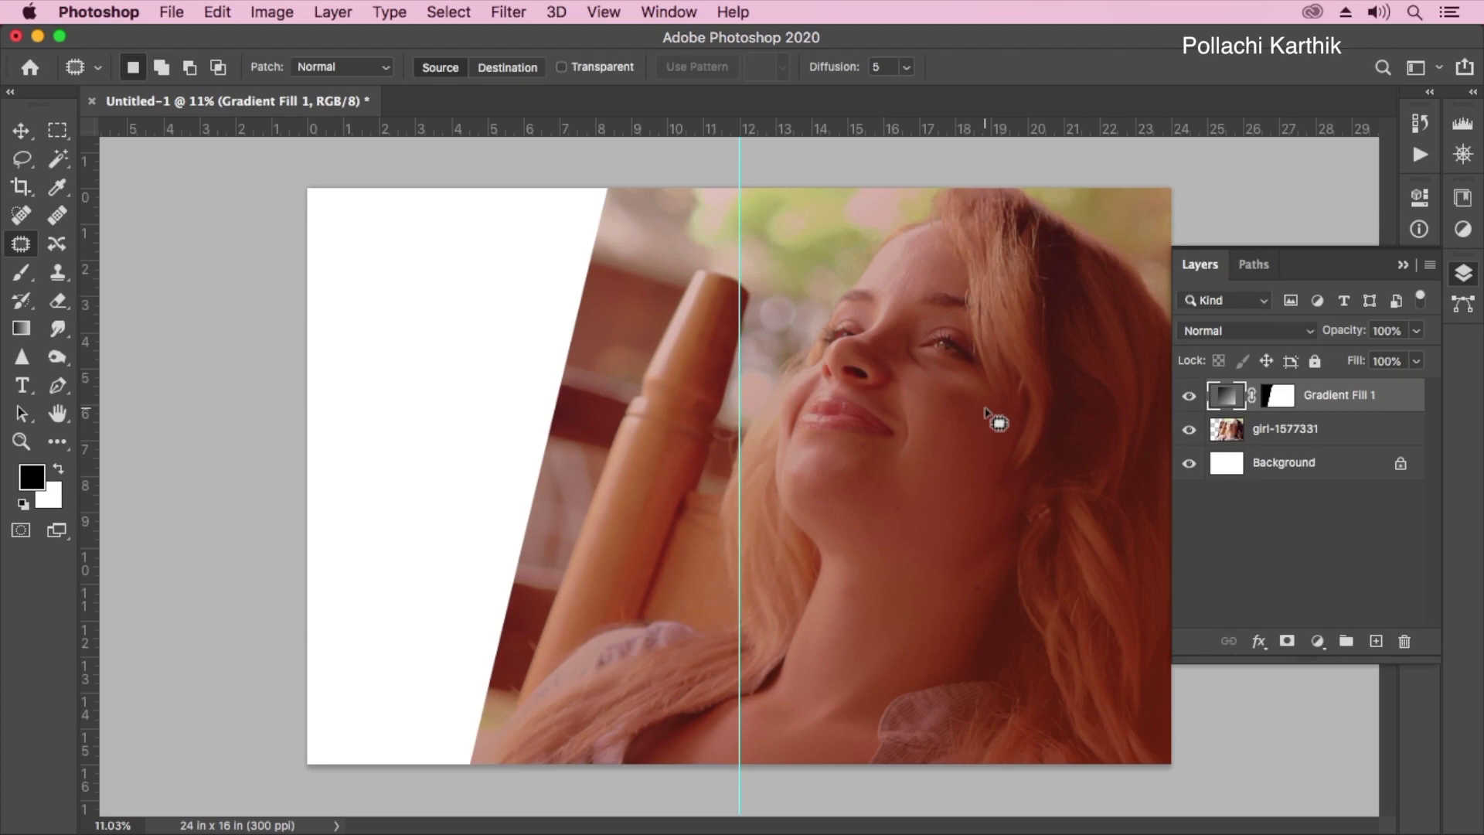
Change Gradient Fill 1's blend mode to Linear Dodge (Add)
left_click(1224, 333)
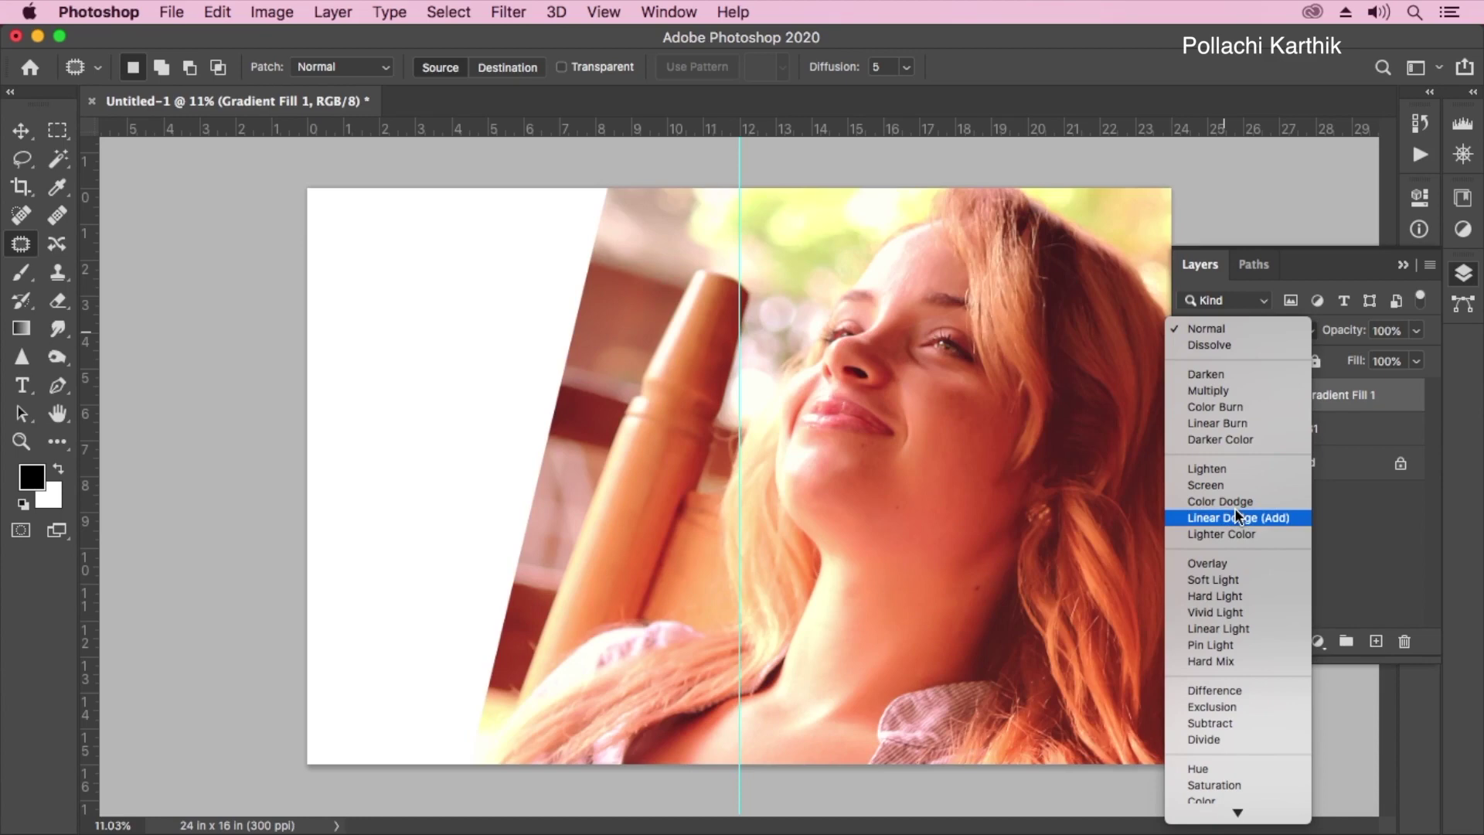
left_click(1235, 518)
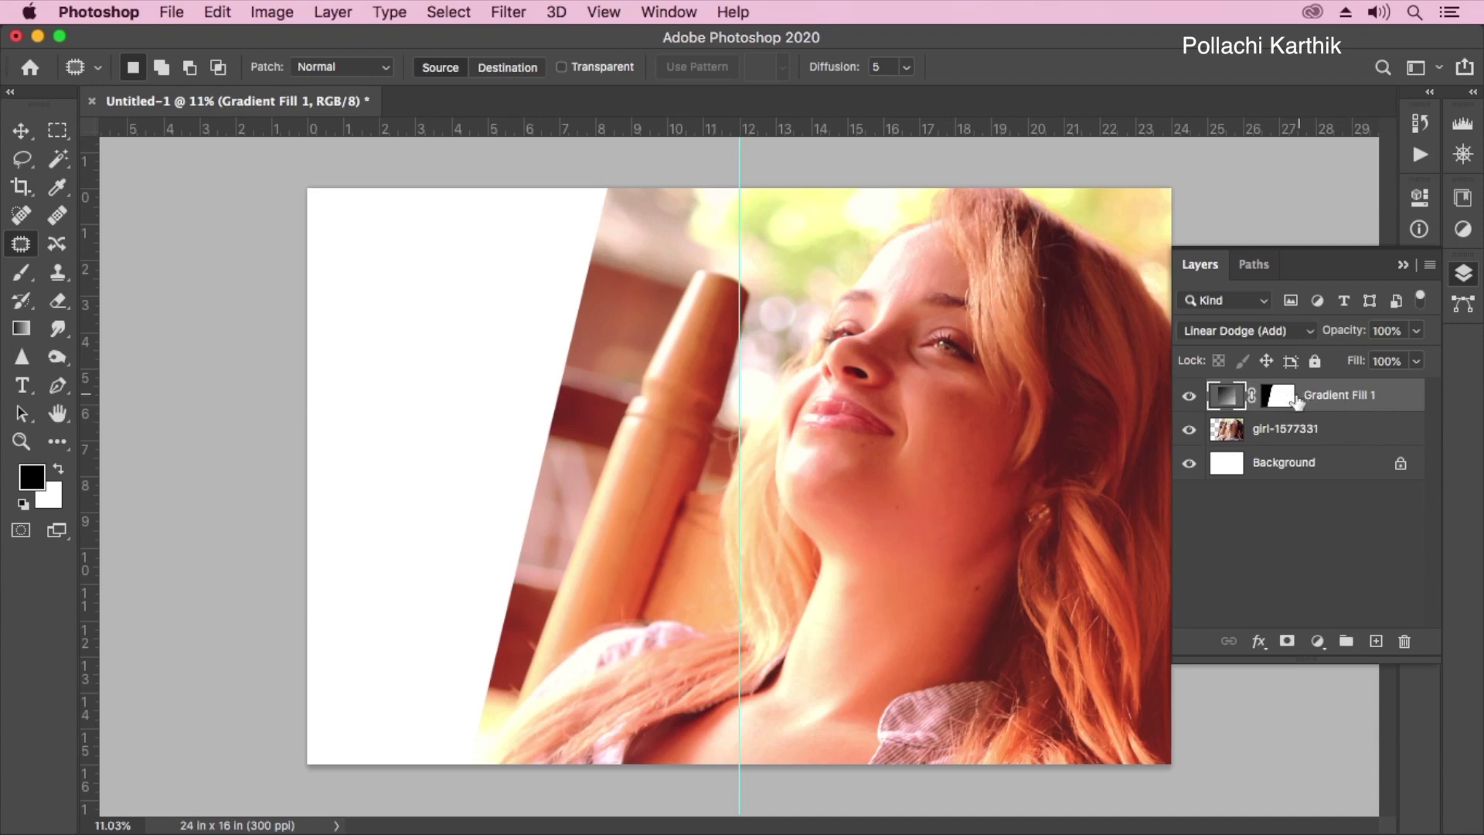
Open Blending Options for Gradient Fill 1 and experiment with the Blend If sliders
left_click(1259, 642)
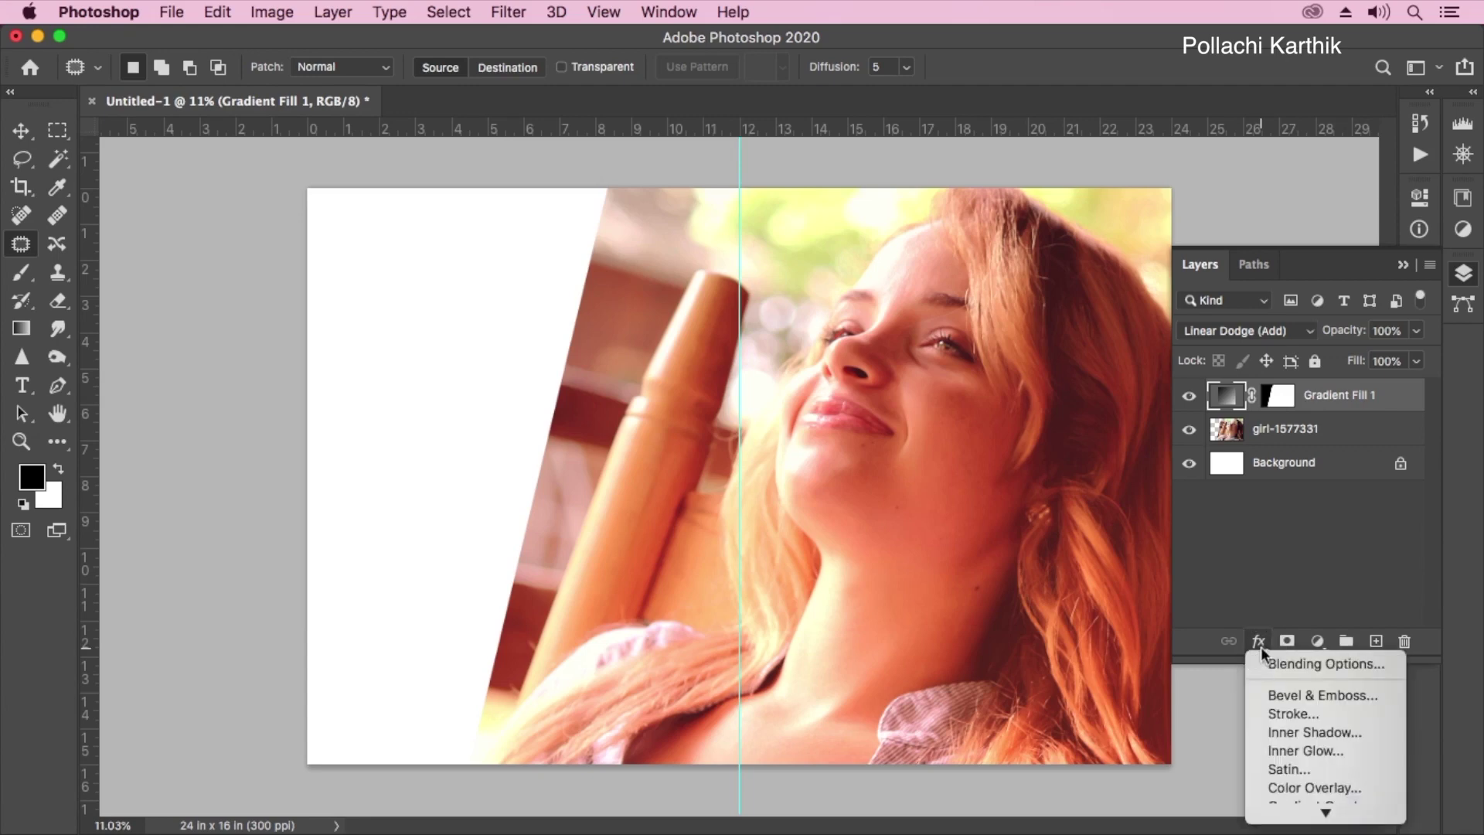
left_click(1295, 665)
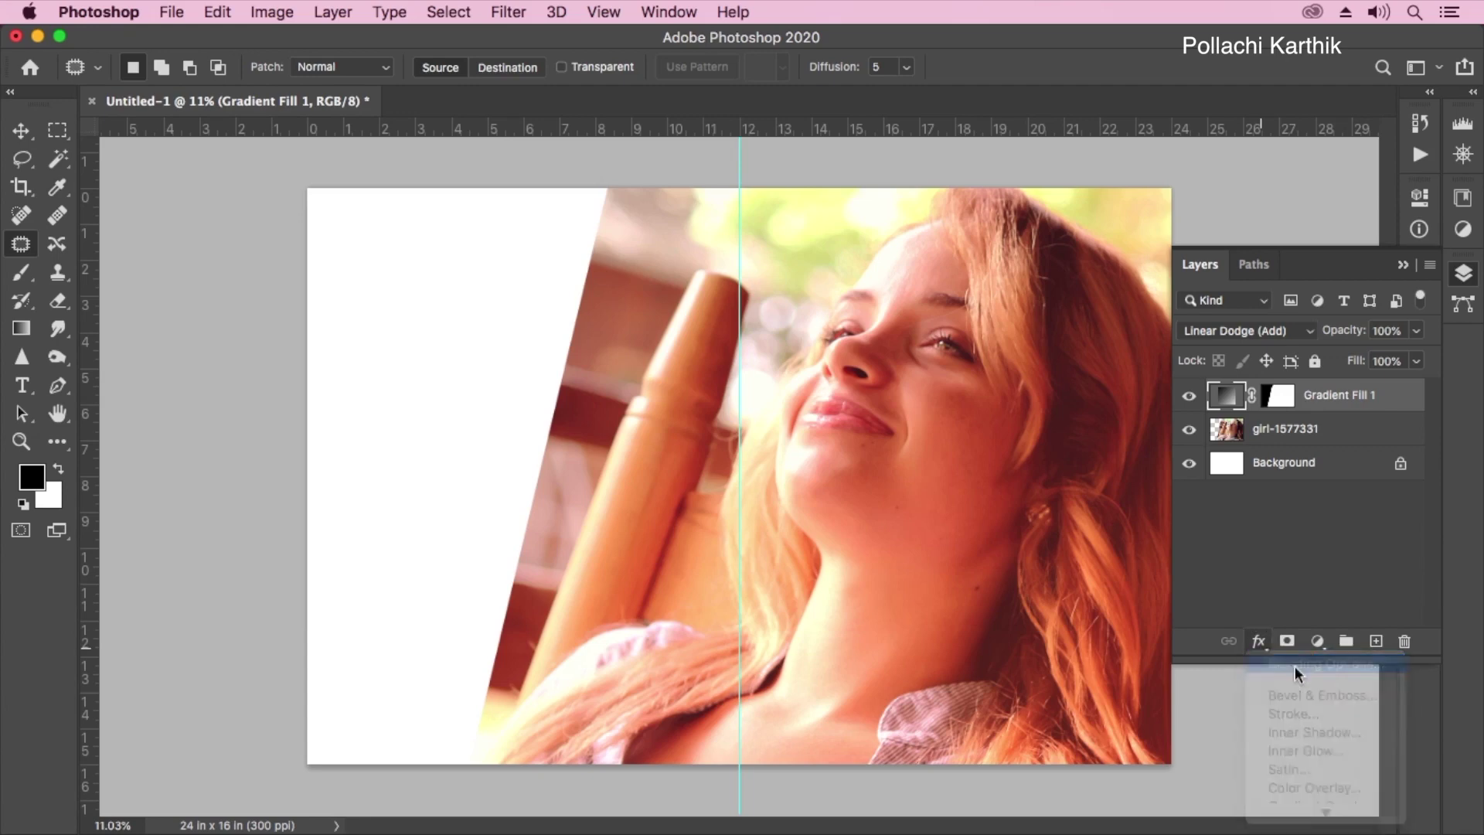
left_click_drag(630, 172, 356, 151)
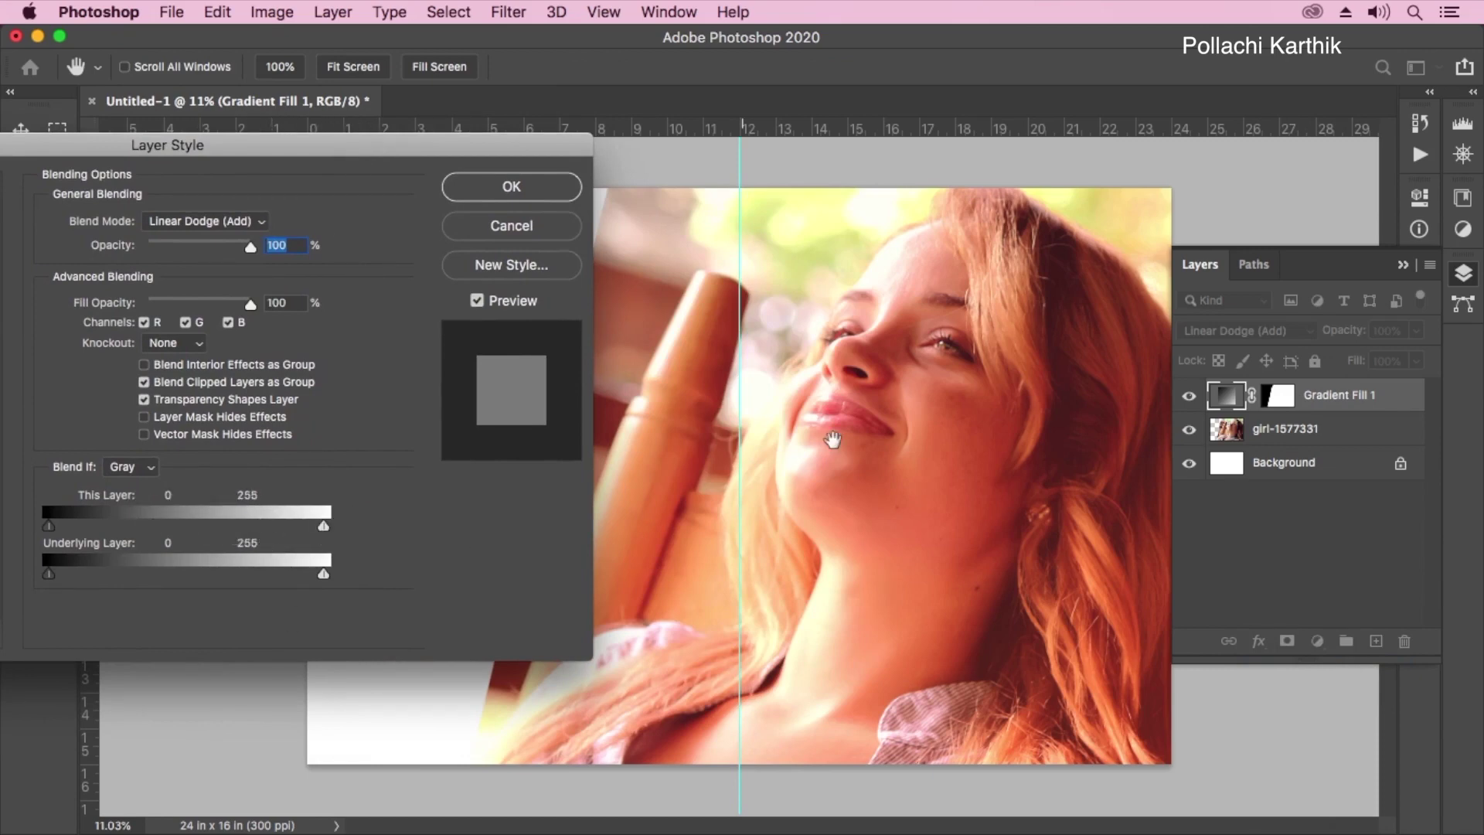
mouse_move(49, 525)
left_mouse_down()
mouse_move(173, 541)
mouse_move(33, 541)
left_mouse_up()
left_click_drag(441, 151, 471, 151)
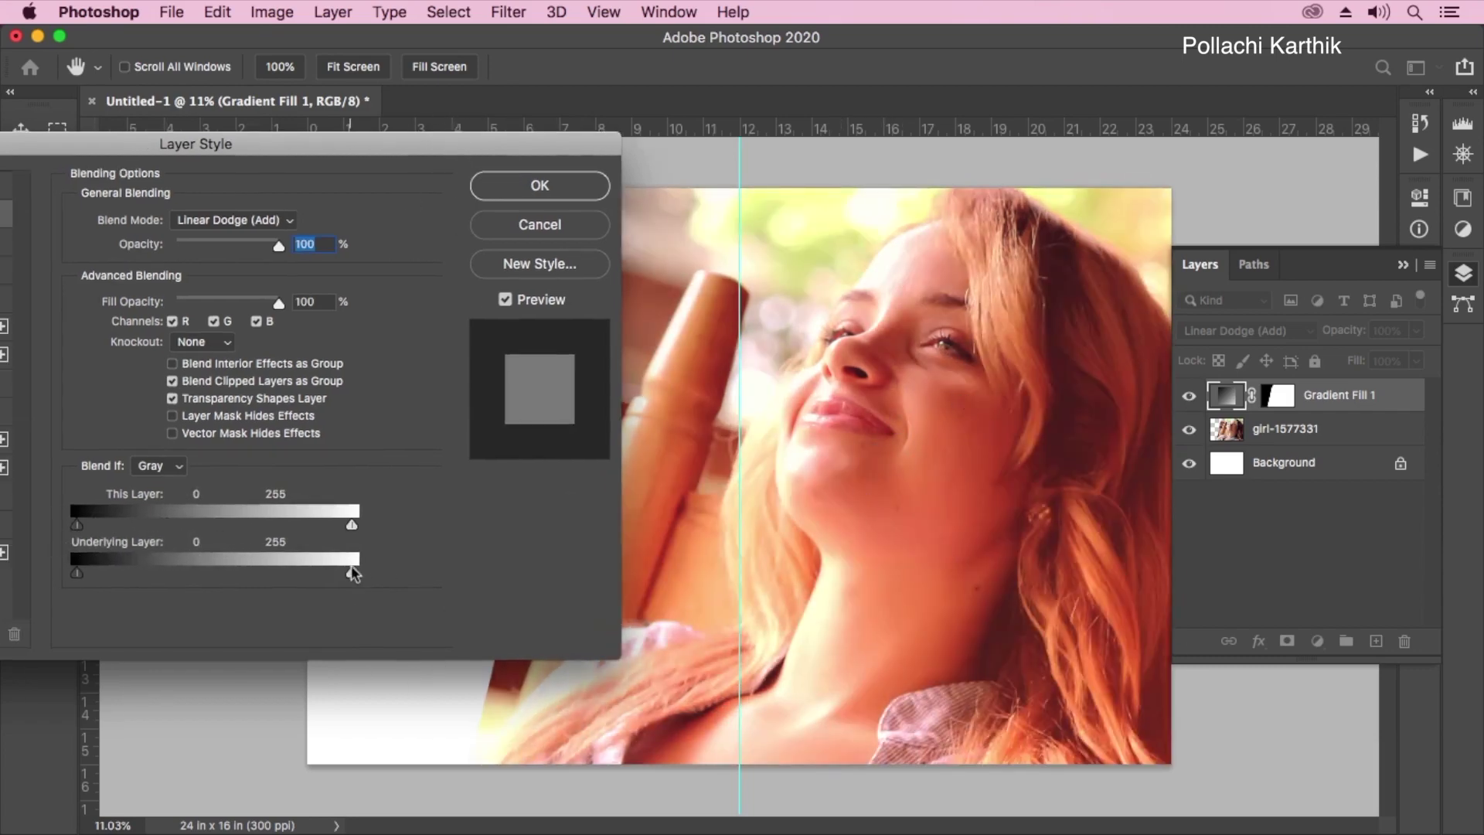
left_click_drag(351, 570, 420, 591)
mouse_move(76, 574)
left_mouse_down()
mouse_move(188, 590)
mouse_move(66, 584)
left_mouse_up()
key("alt")
left_click_drag(82, 531, 141, 530)
left_click_drag(147, 526, 33, 514)
mouse_move(349, 528)
left_mouse_down()
mouse_move(187, 526)
mouse_move(357, 533)
left_mouse_up()
Split the Underlying Layer white slider at 166/255 and apply the blending settings
left_click_drag(350, 573, 200, 573)
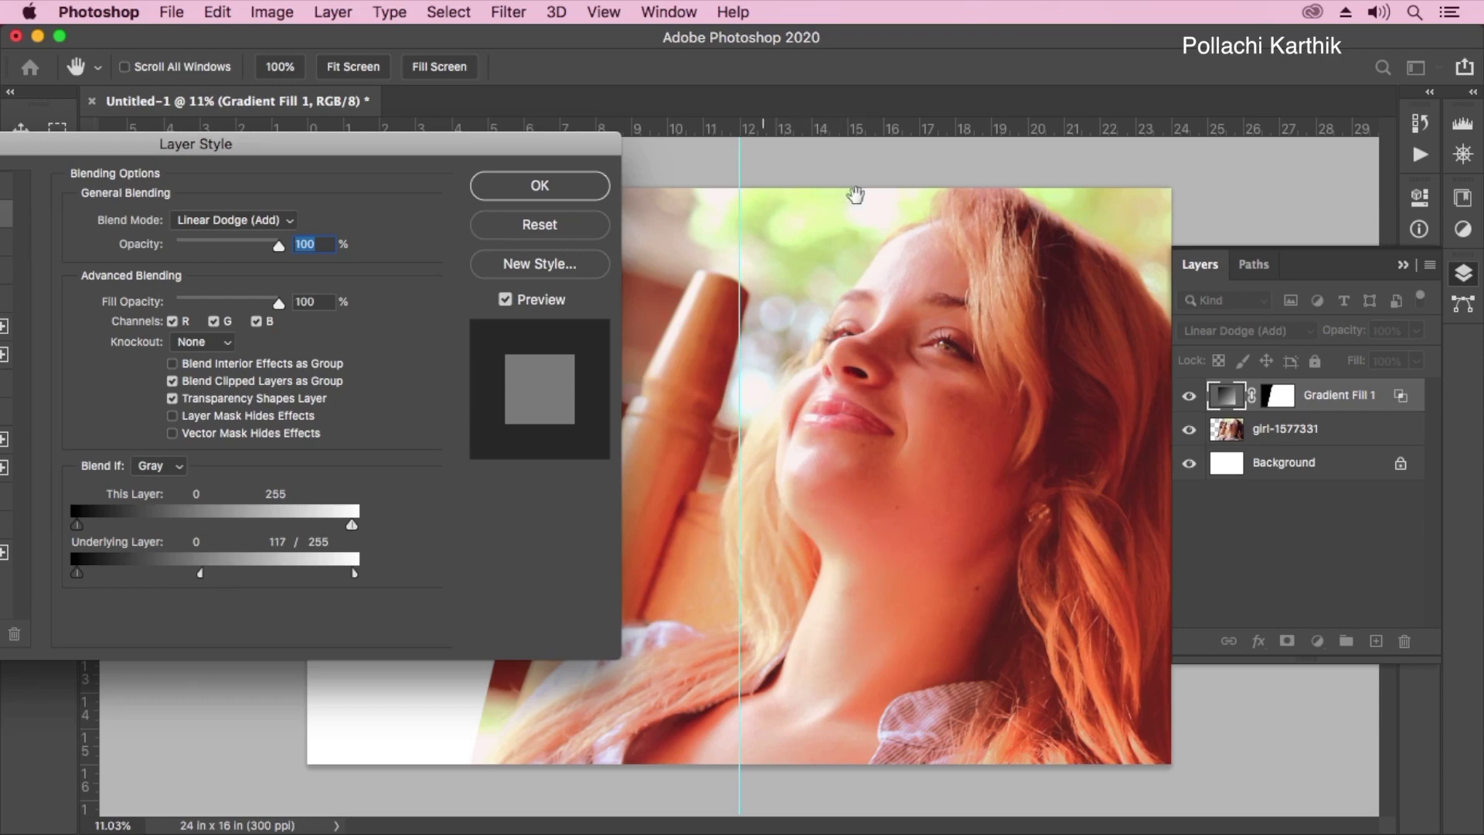
key("alt")
left_click_drag(201, 575, 390, 602)
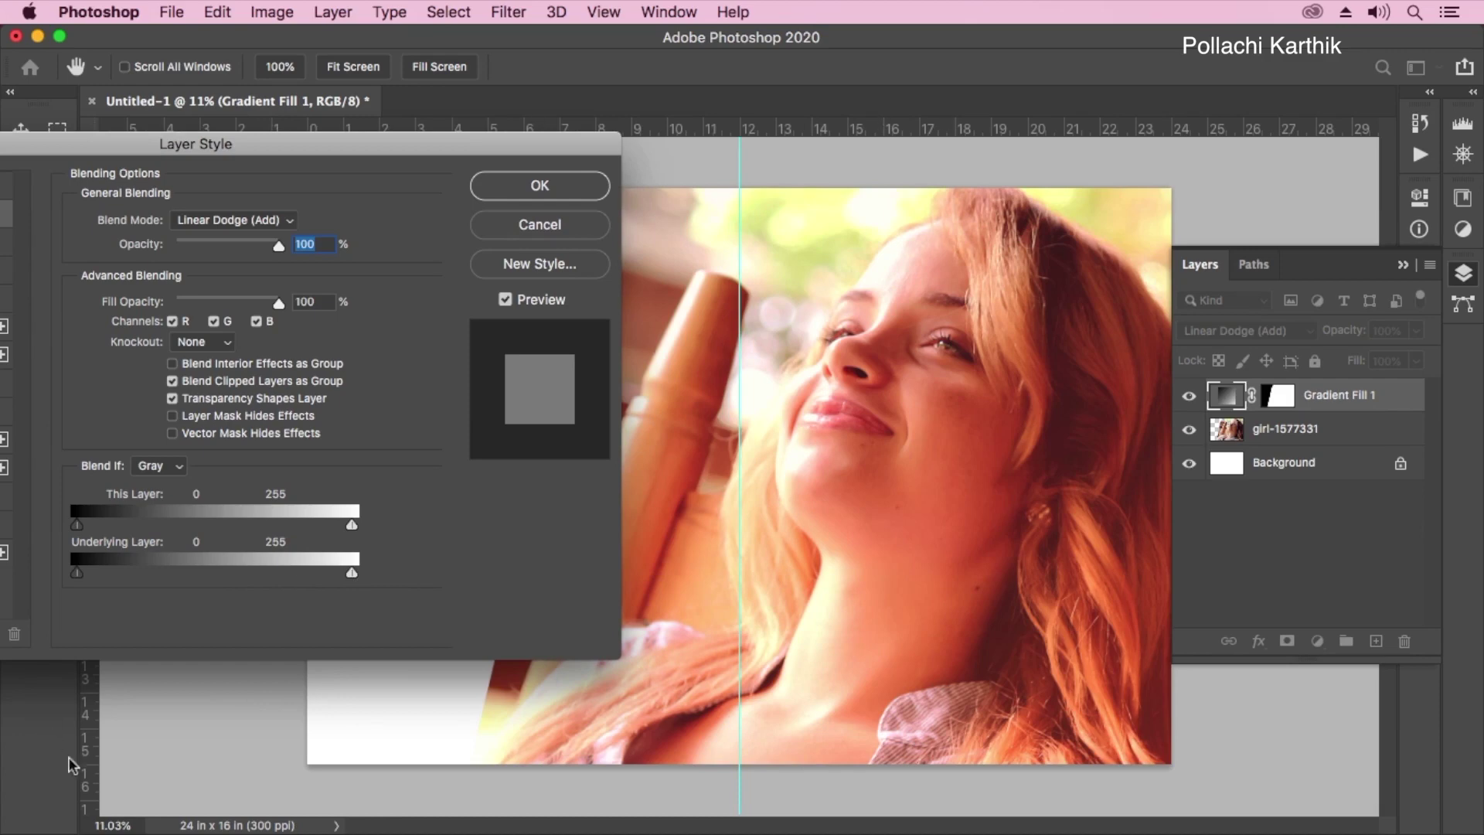
left_click_drag(350, 573, 344, 574)
left_click_drag(345, 574, 257, 577)
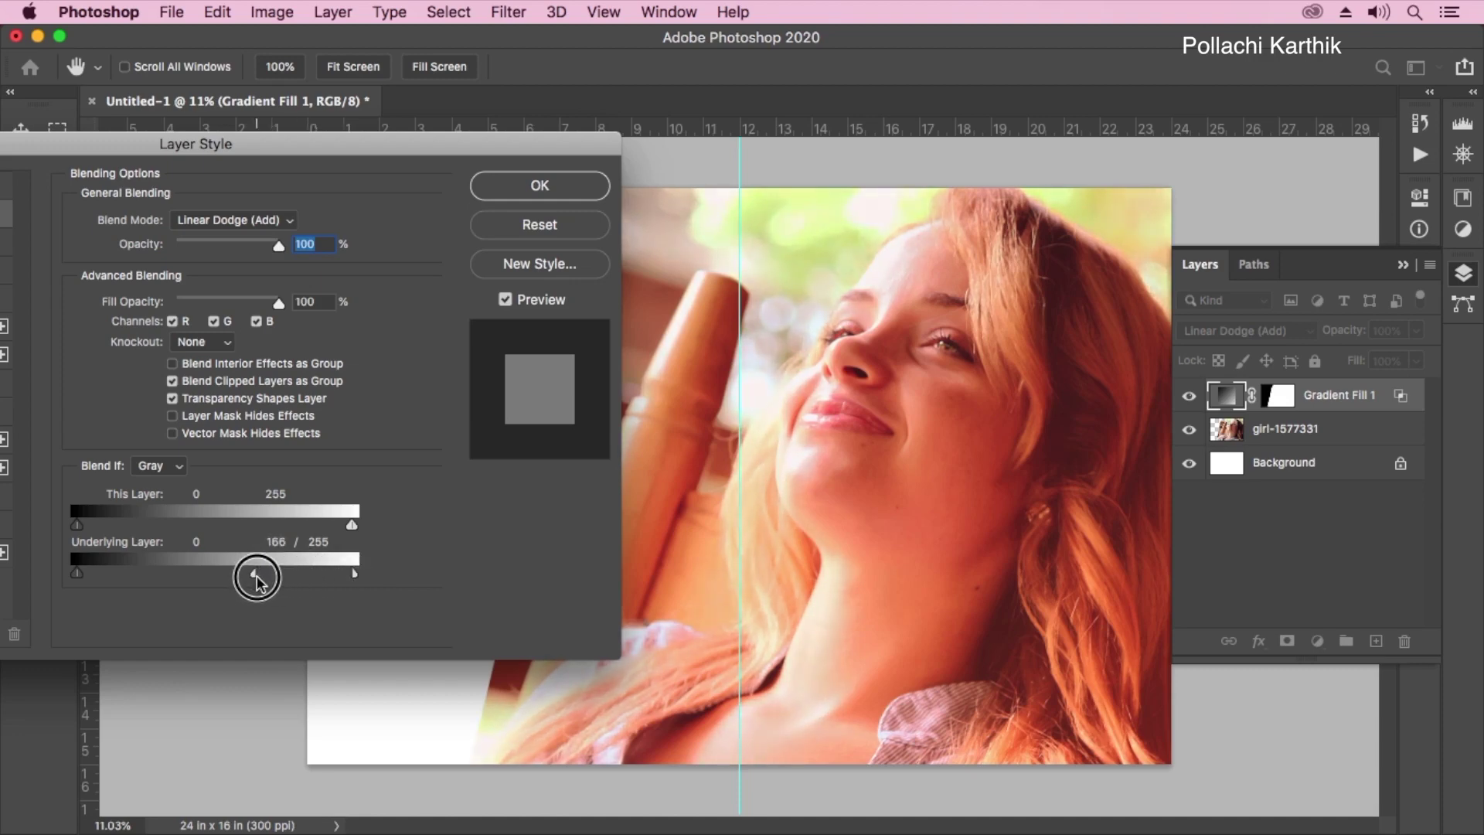
left_click_drag(397, 150, 568, 183)
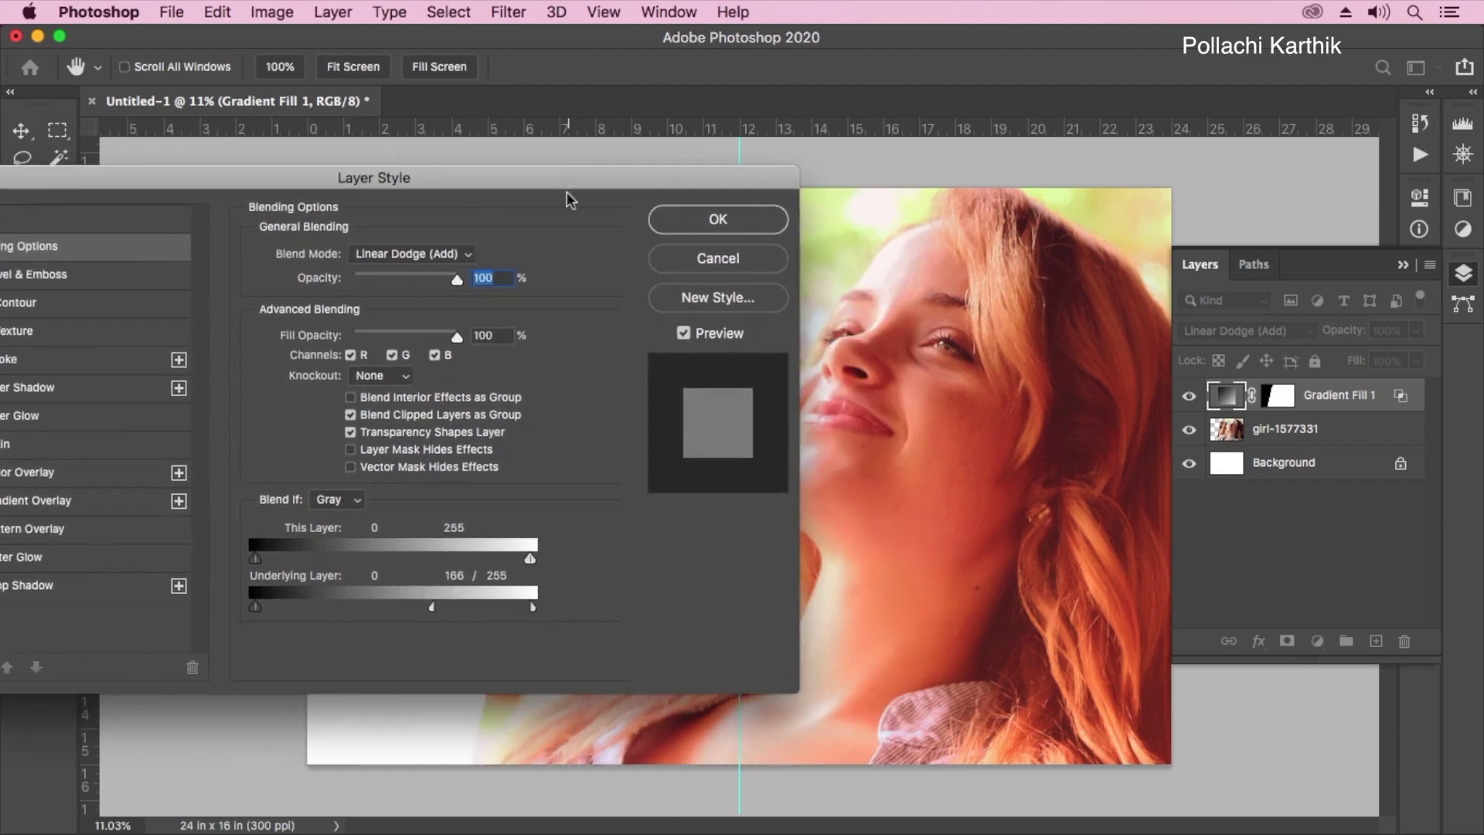
left_click(776, 224)
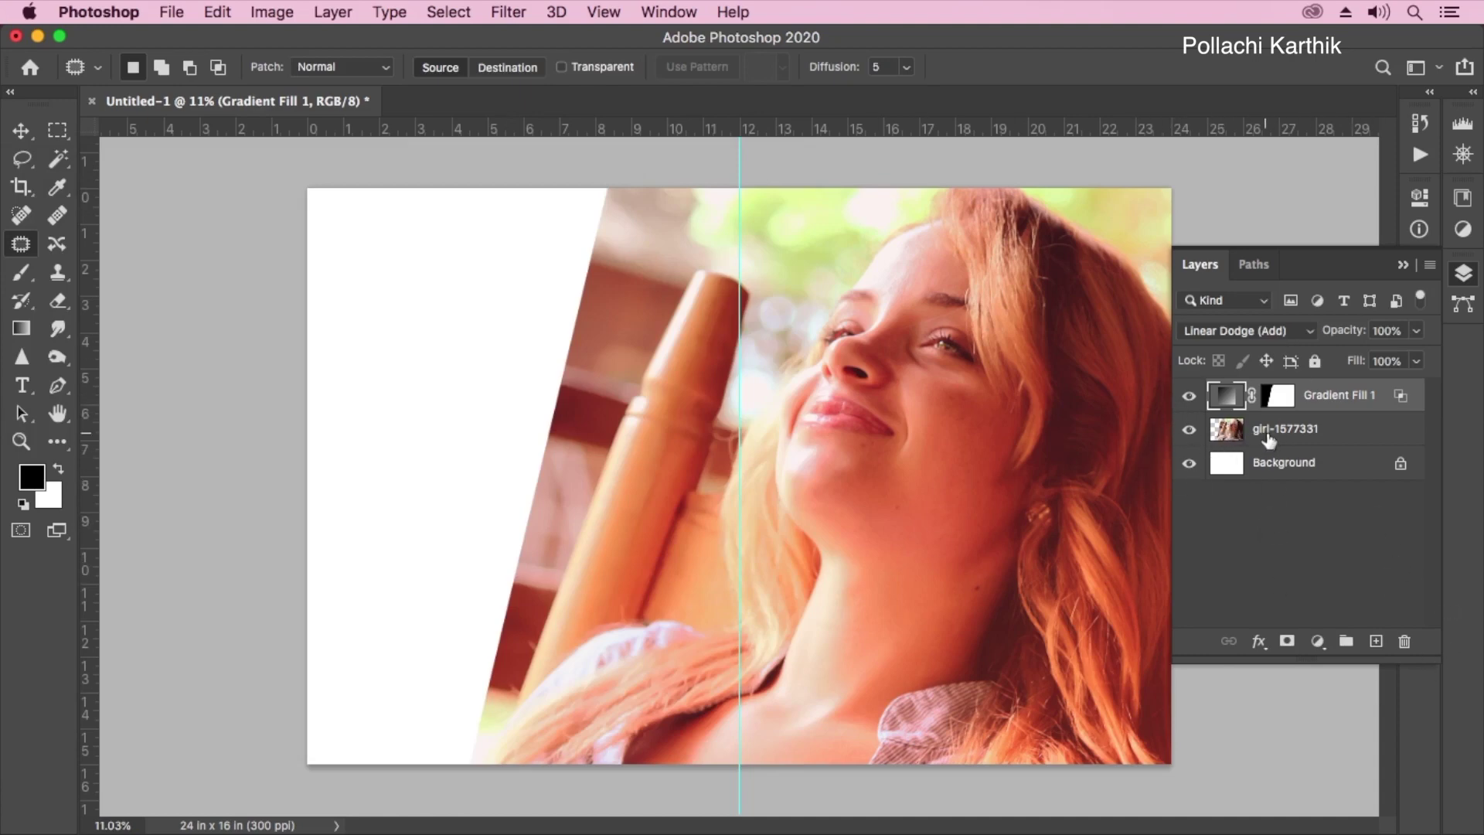
Add a Levels layer over the photo's selection with inputs 10, 0.95 and 243
left_click(1246, 435)
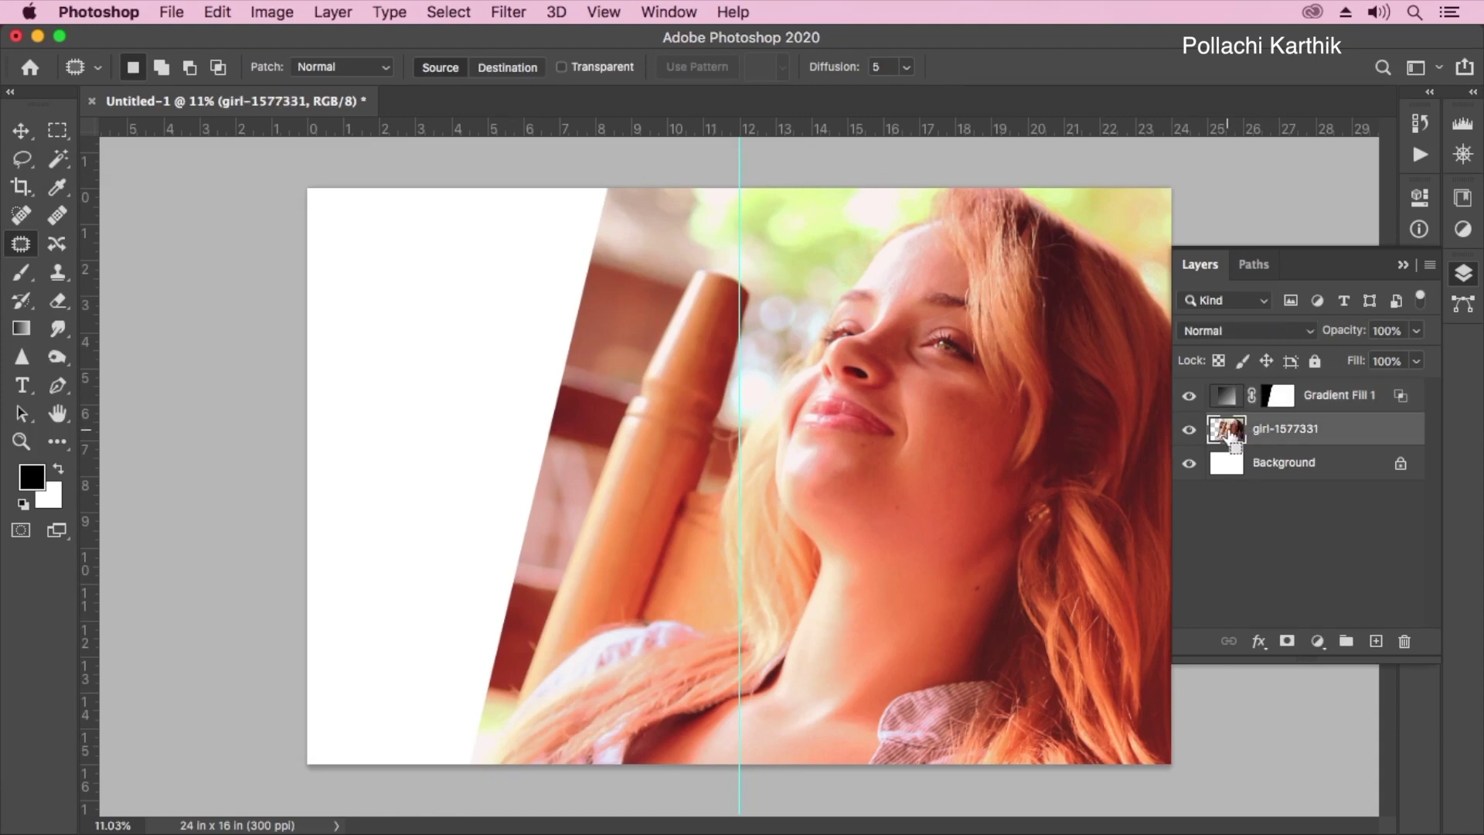
left_click(1229, 433, "super")
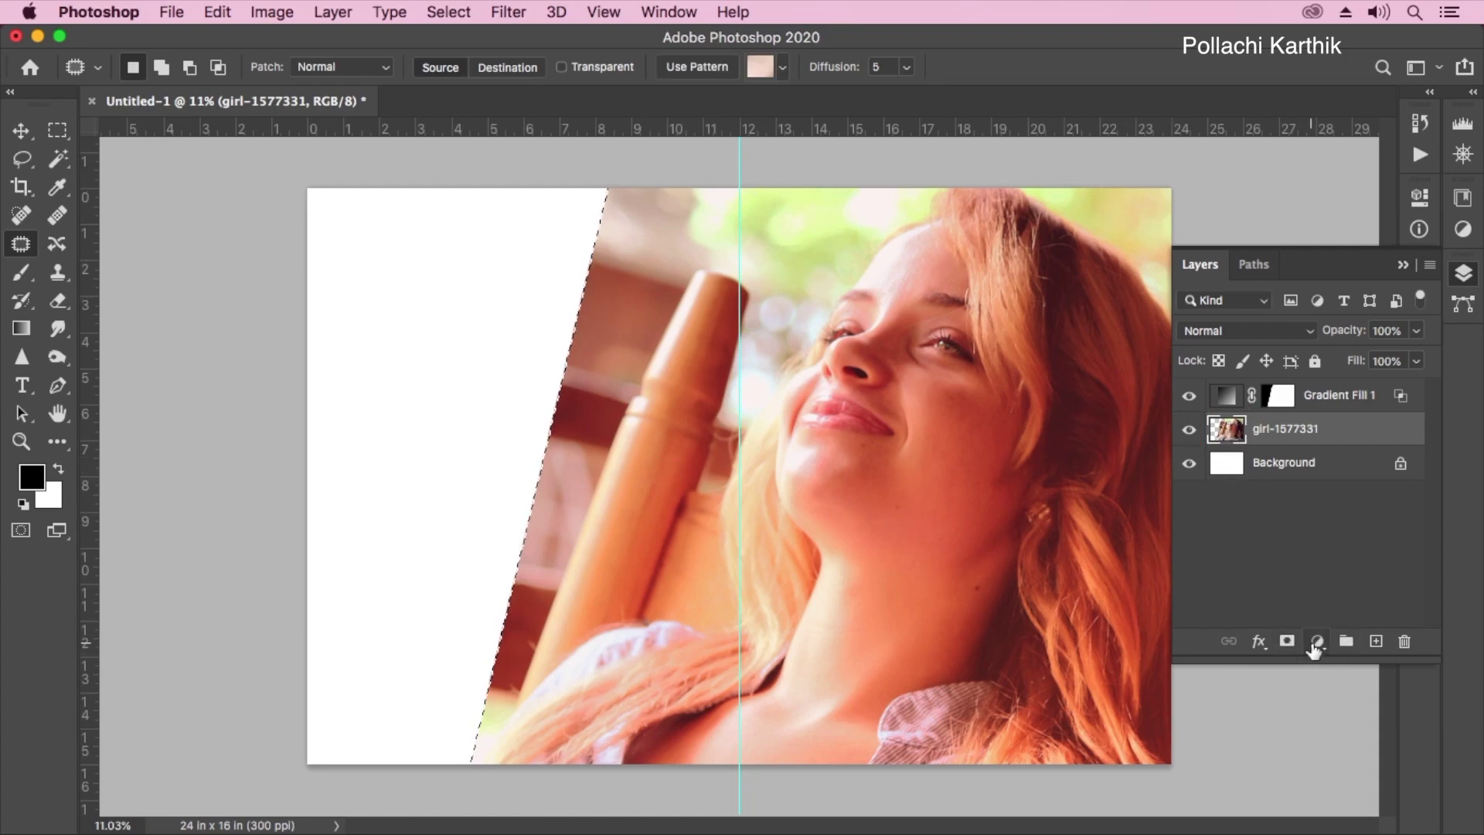
left_click(1315, 641)
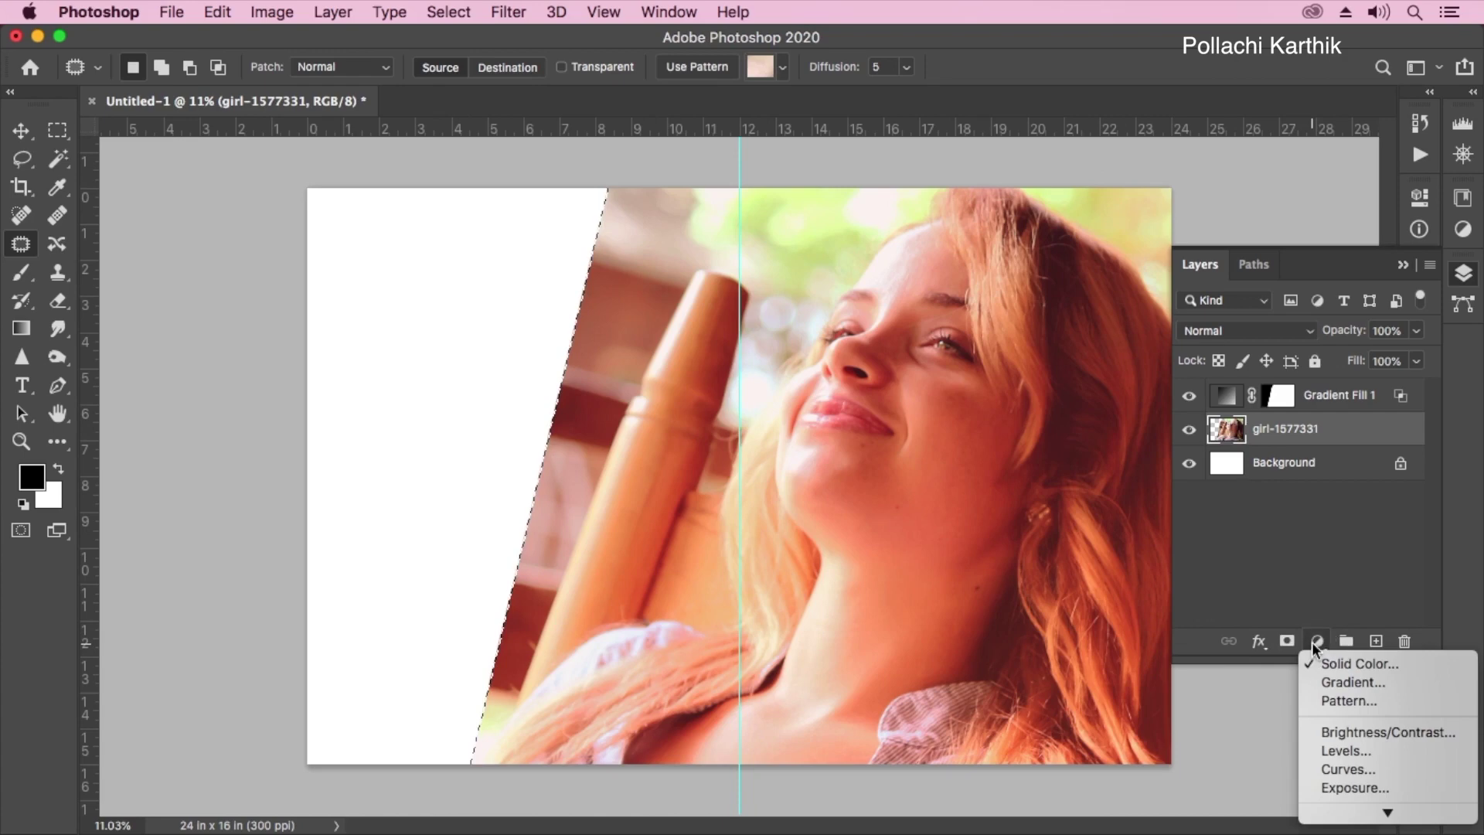
left_click(1374, 749)
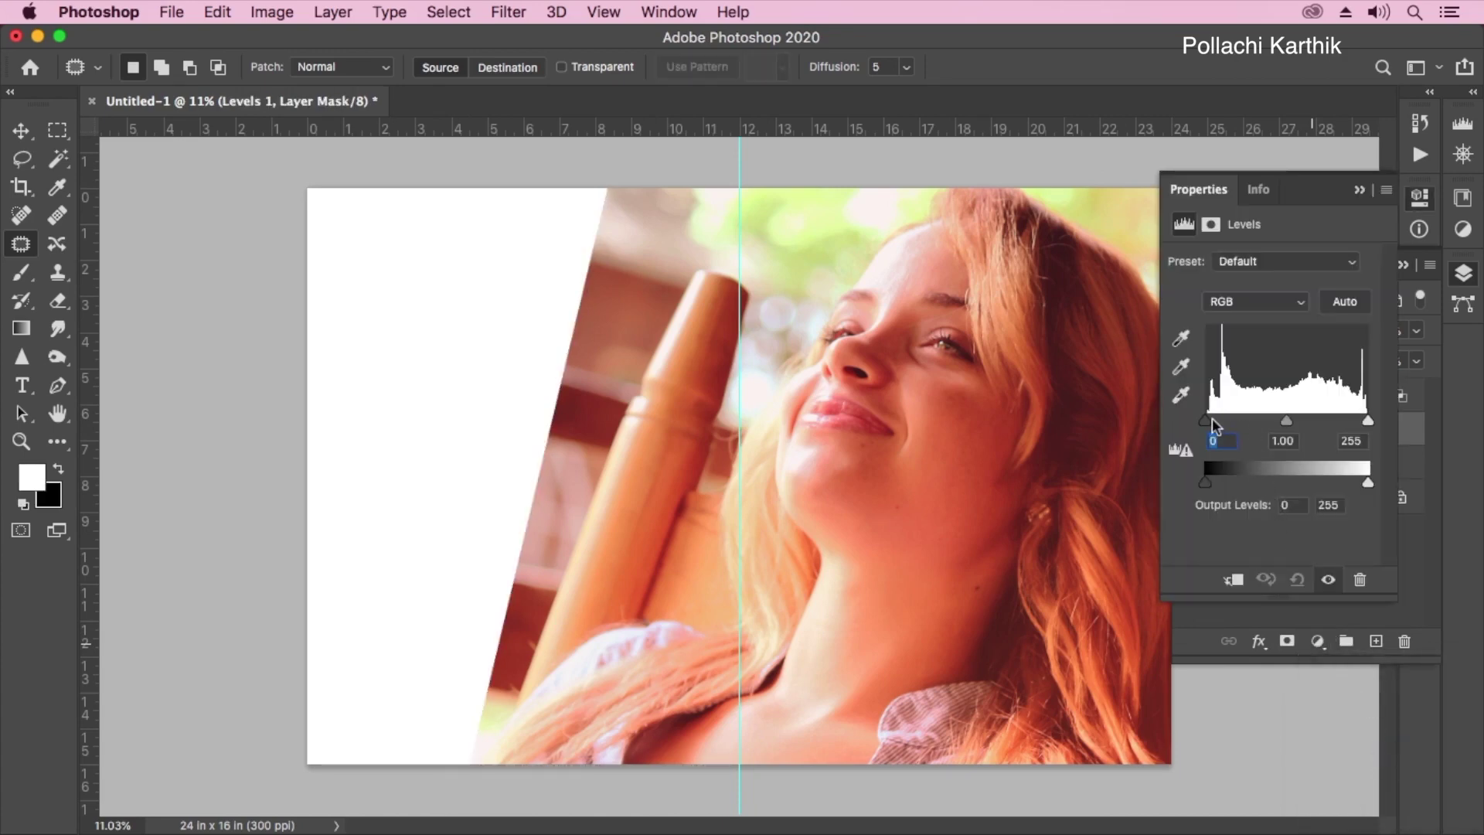
type("10")
key("Return")
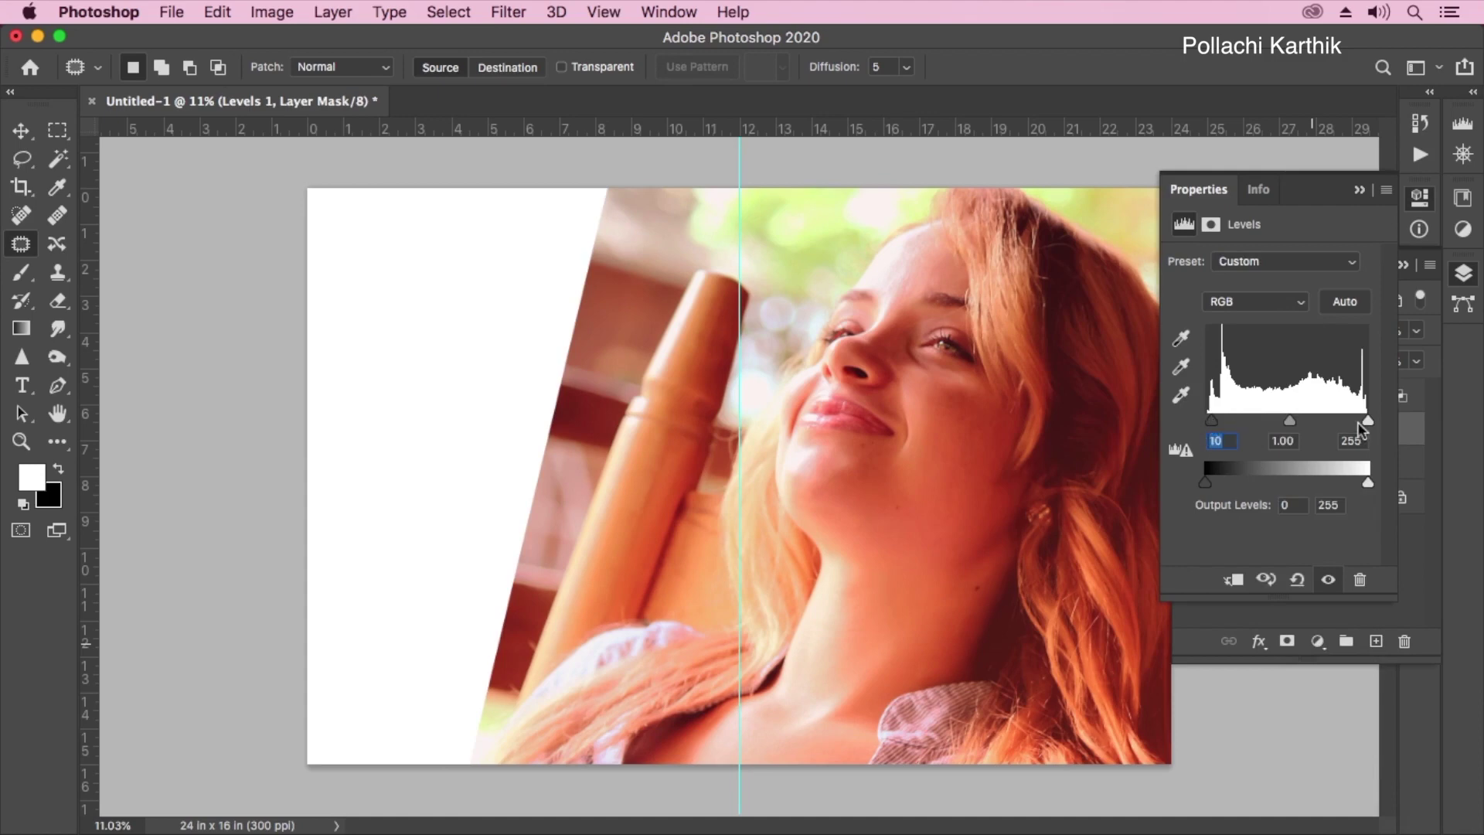
left_click_drag(1362, 423, 1288, 430)
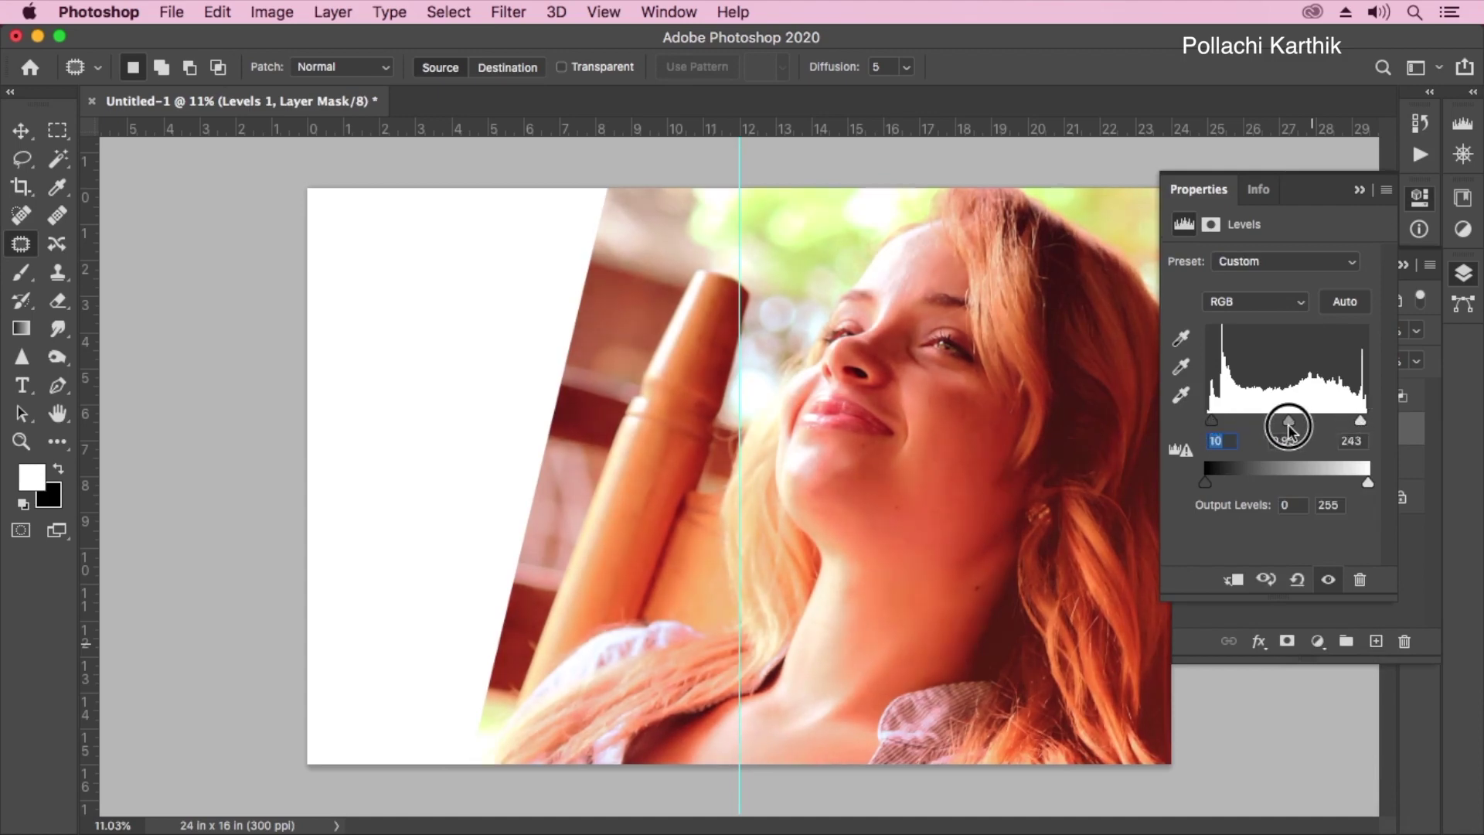
left_click(1358, 189)
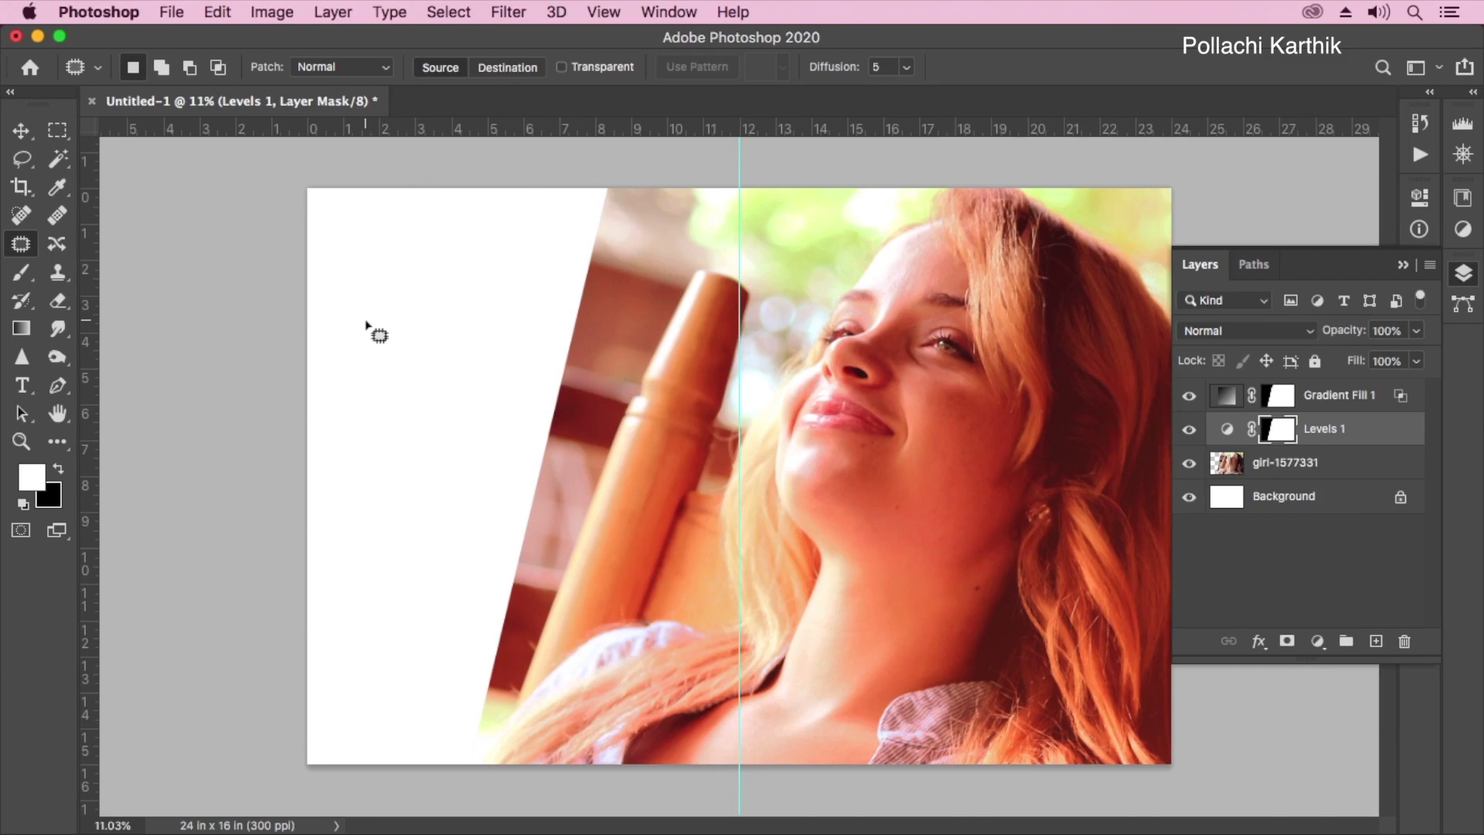
Fill the Background layer with dark red #ad3923 sampled from the girl photo
left_click(1271, 506)
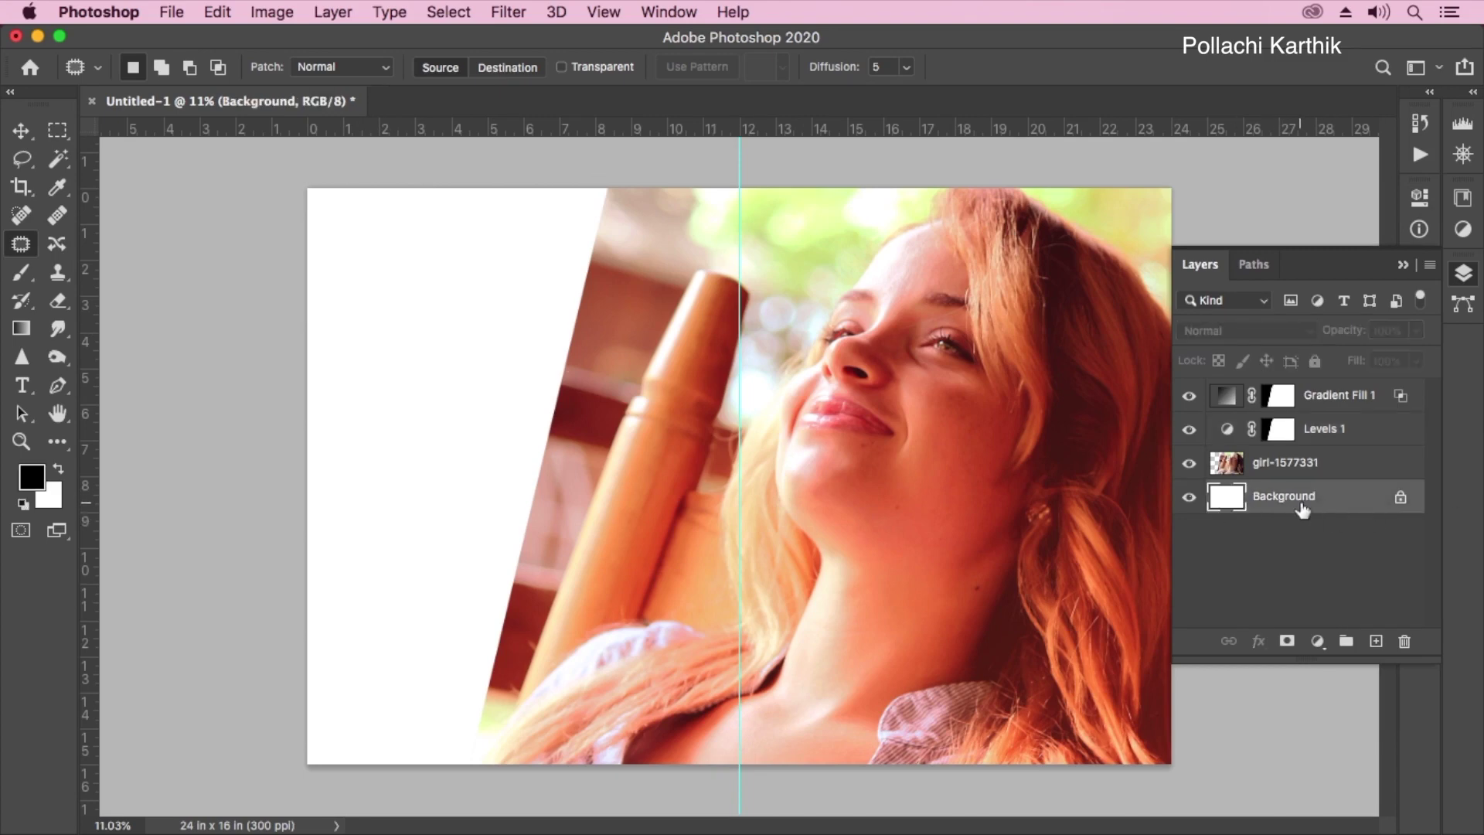
left_click(218, 11)
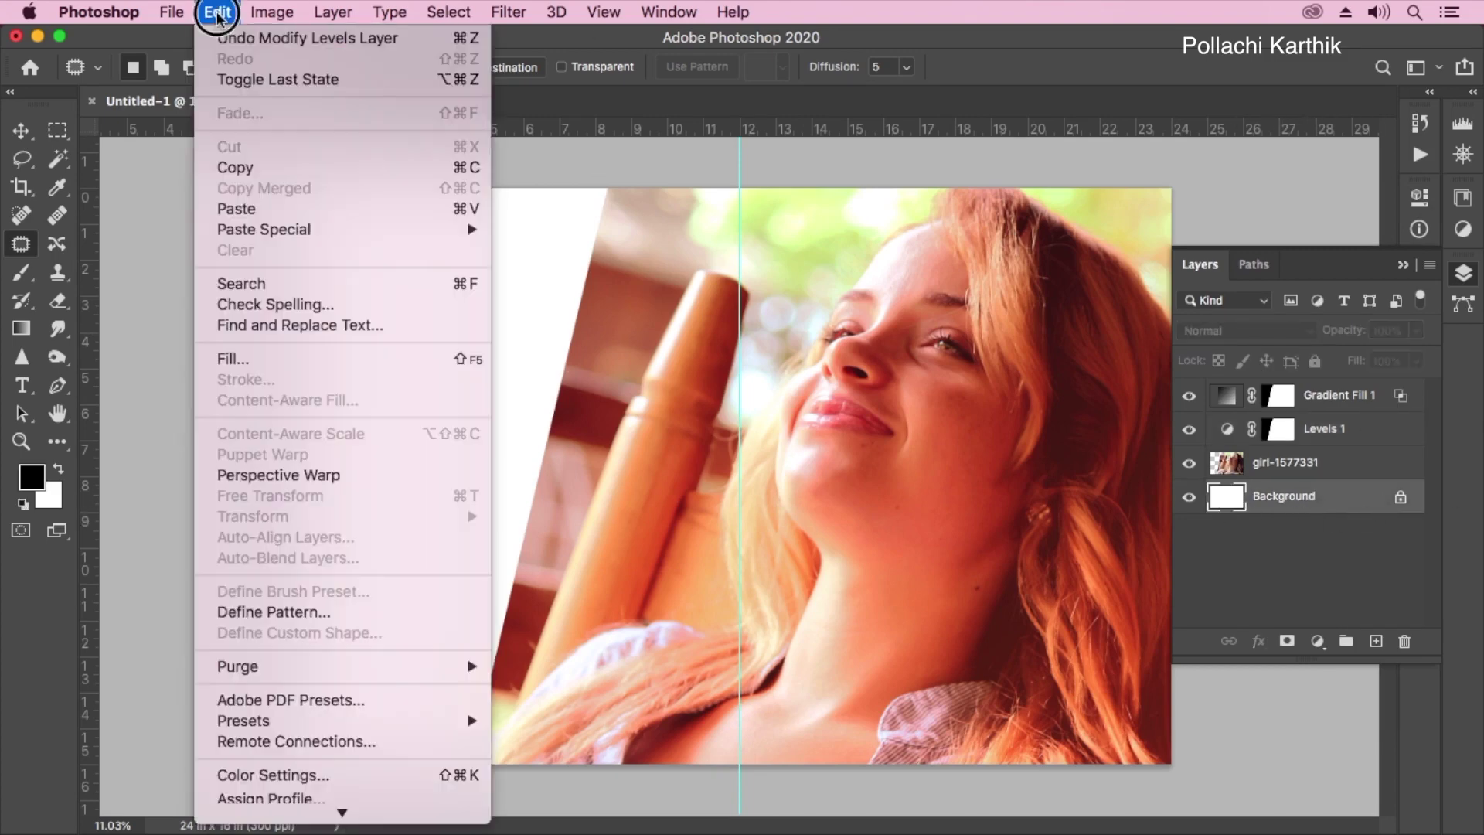
left_click(283, 352)
left_click(1112, 217)
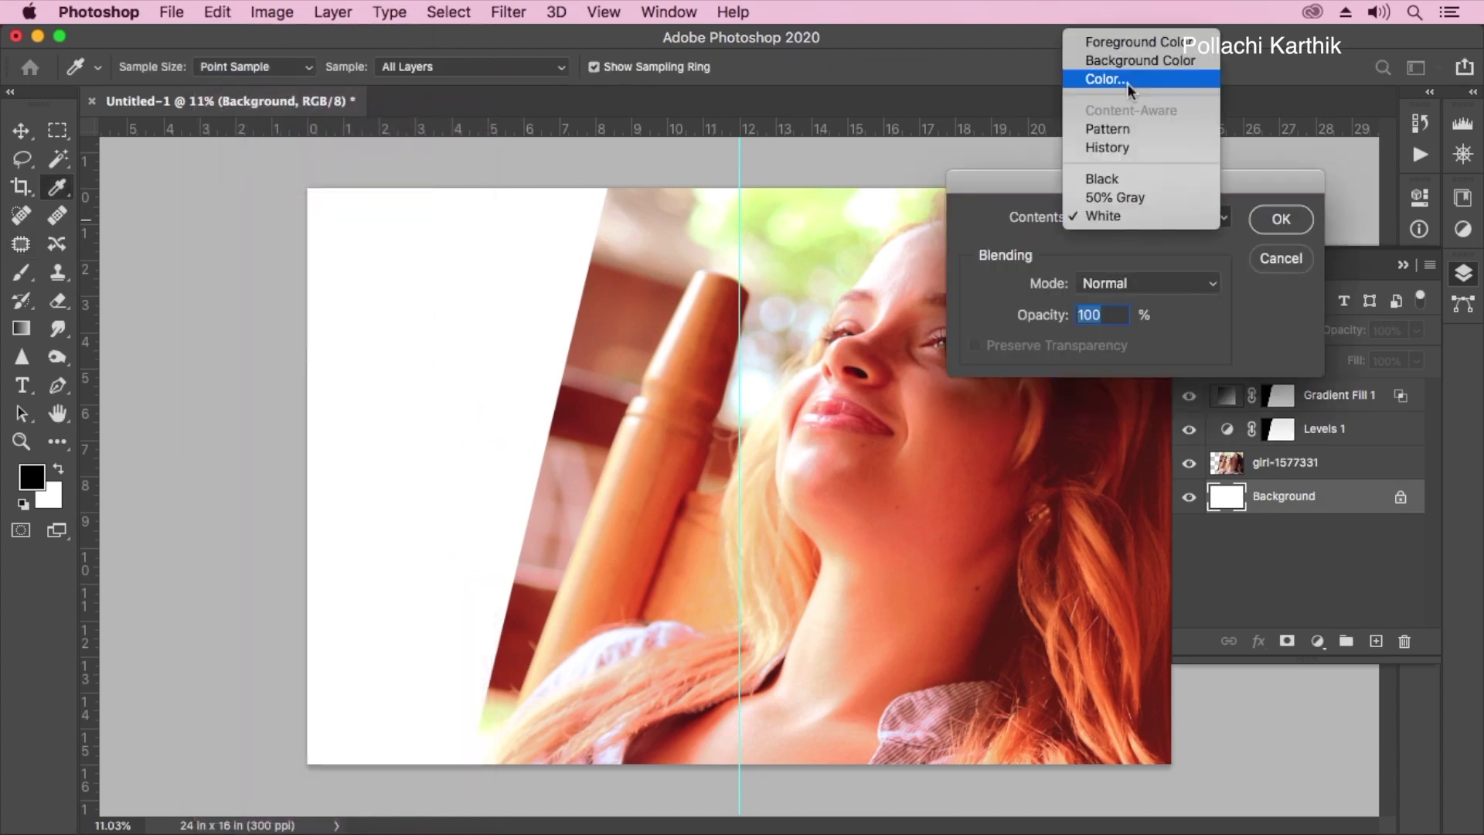
left_click(1103, 79)
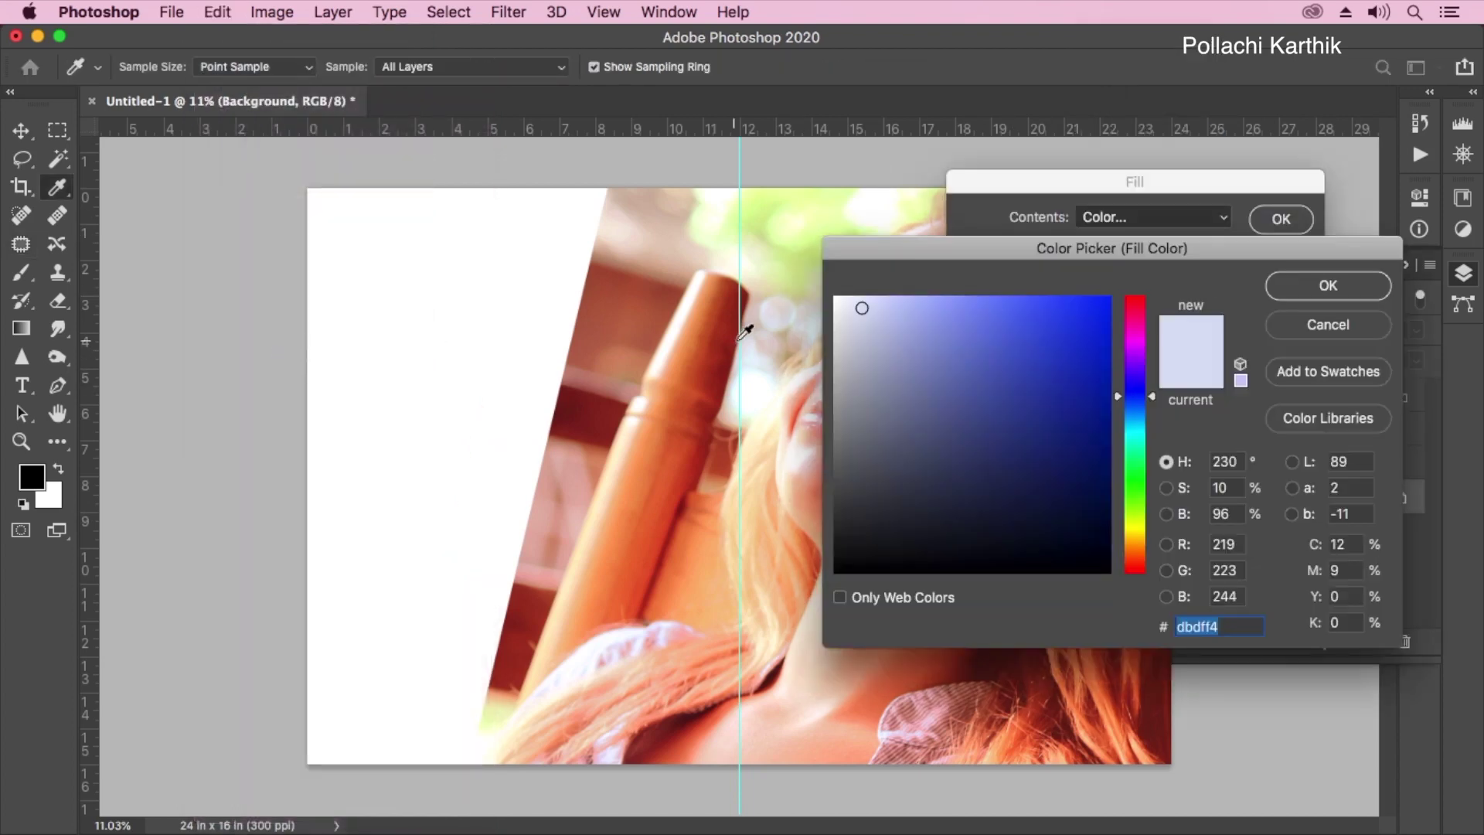
left_click_drag(719, 359, 707, 386)
left_click(721, 372)
left_click(723, 378)
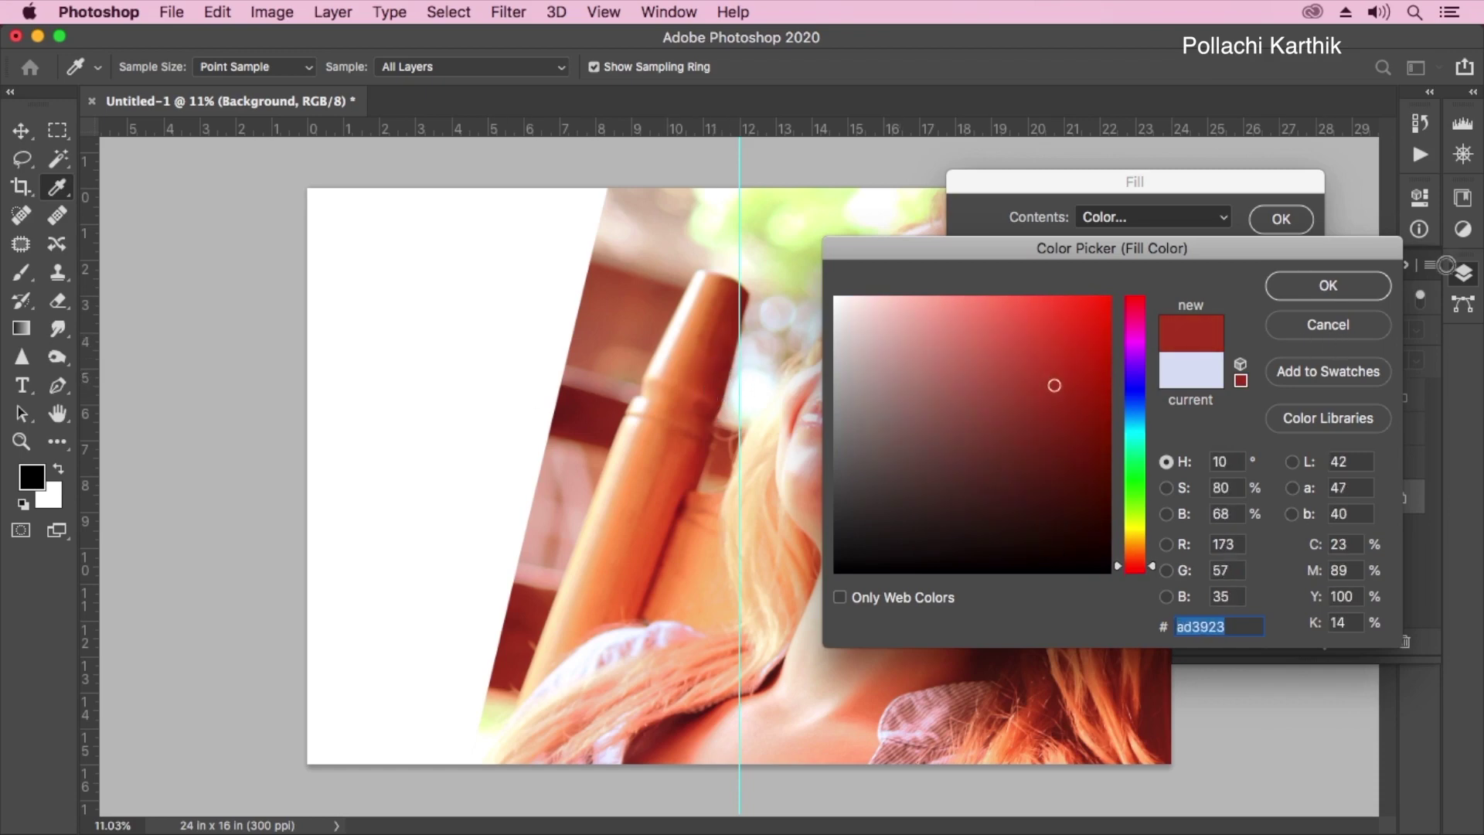
left_click(1327, 285)
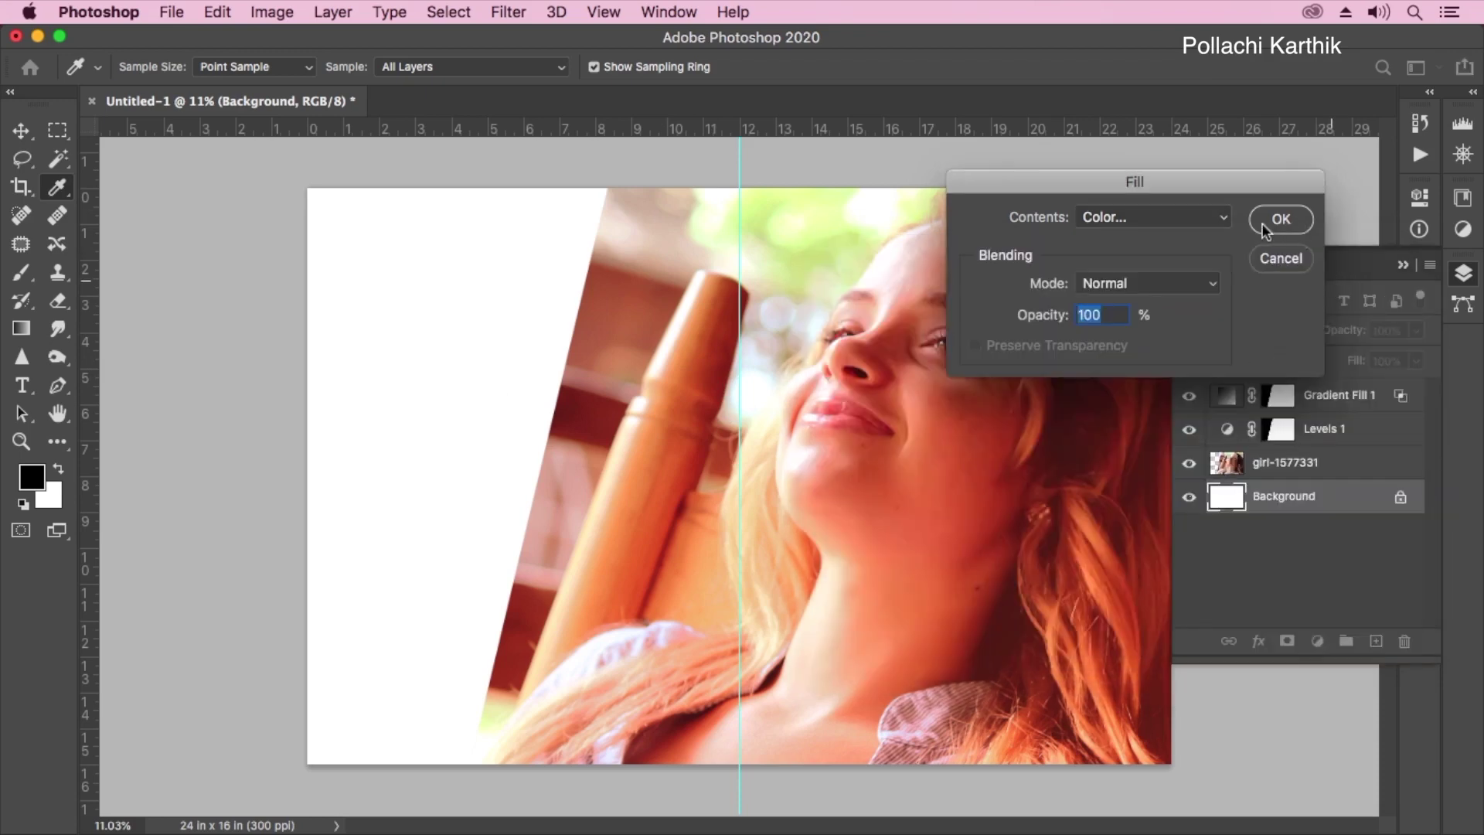
left_click(1280, 218)
key("j")
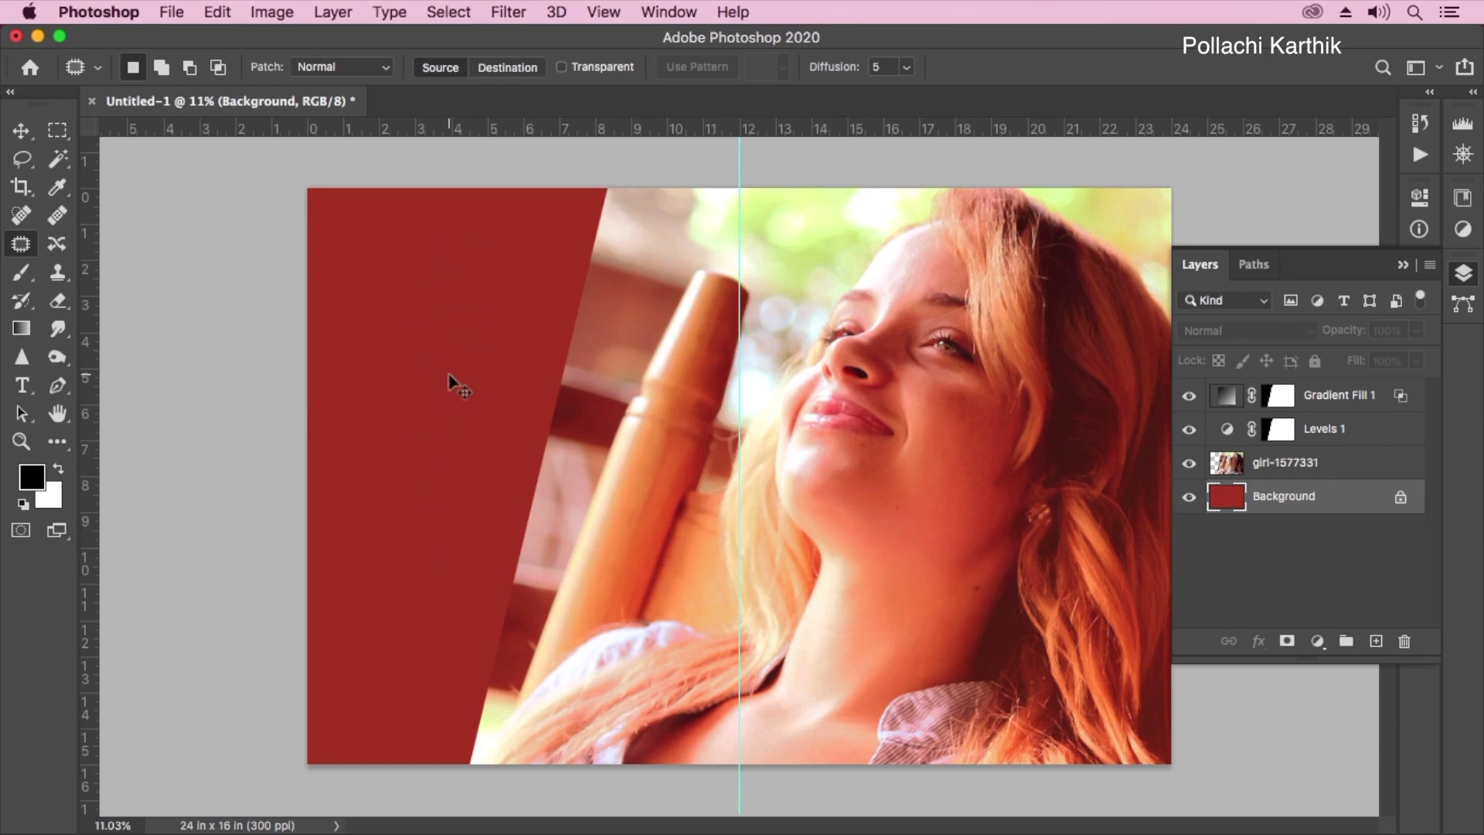
Darken the red Background to deep maroon with a Levels midtone of 0.55
key("super+l")
left_click_drag(506, 153, 1140, 128)
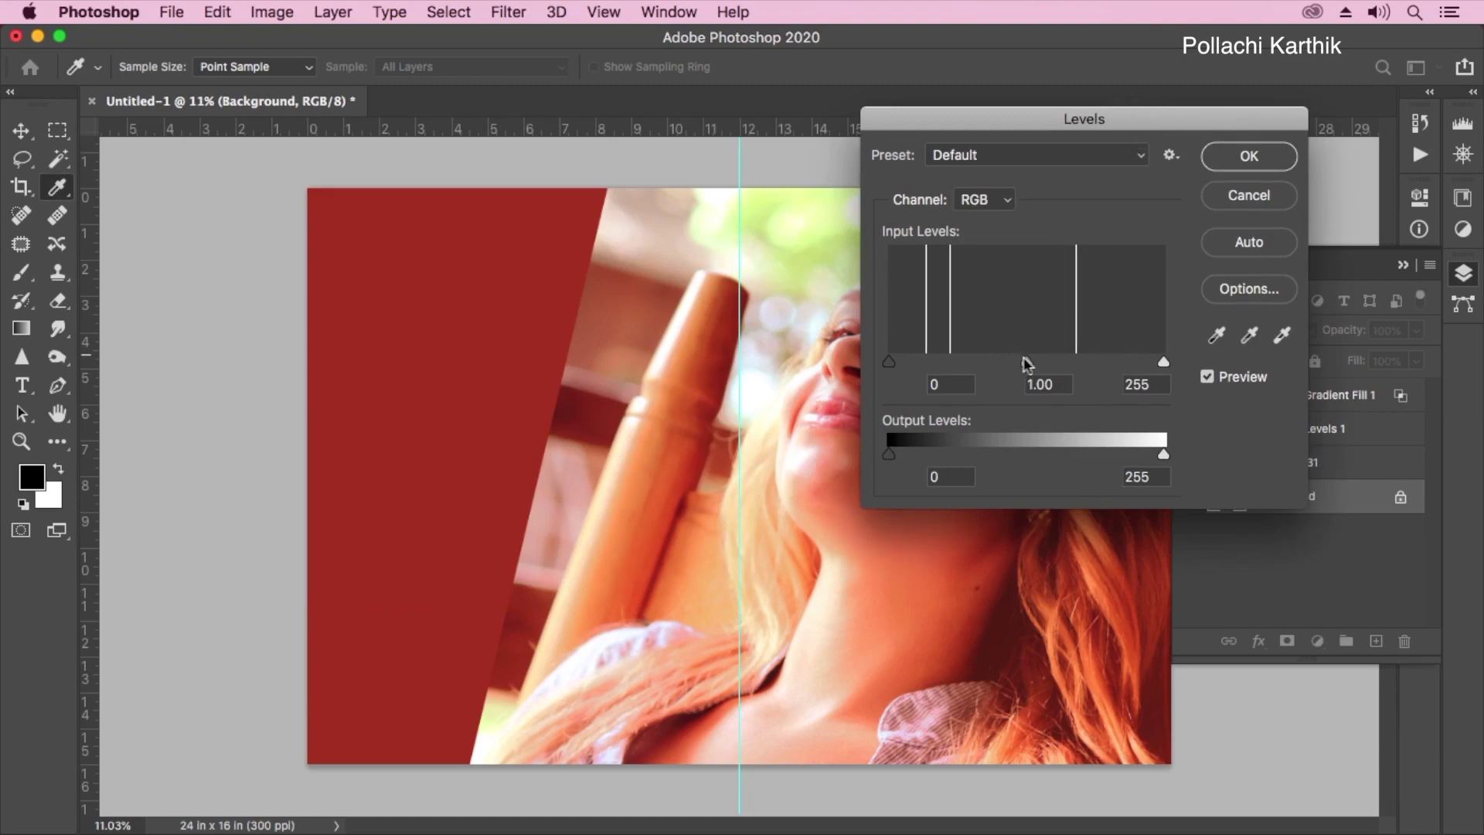
left_click_drag(1026, 361, 1077, 375)
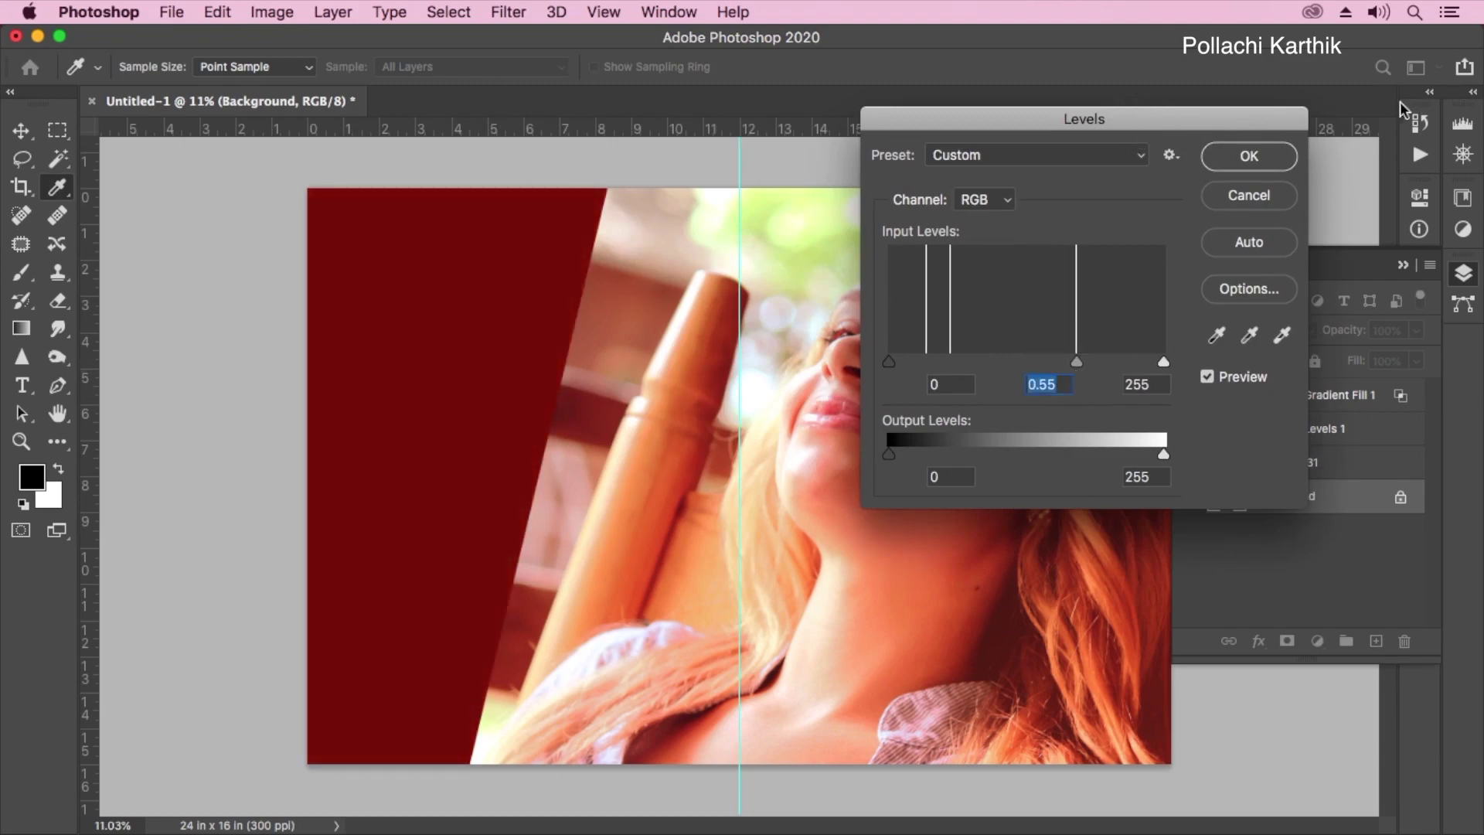
left_click(1289, 168)
key("j")
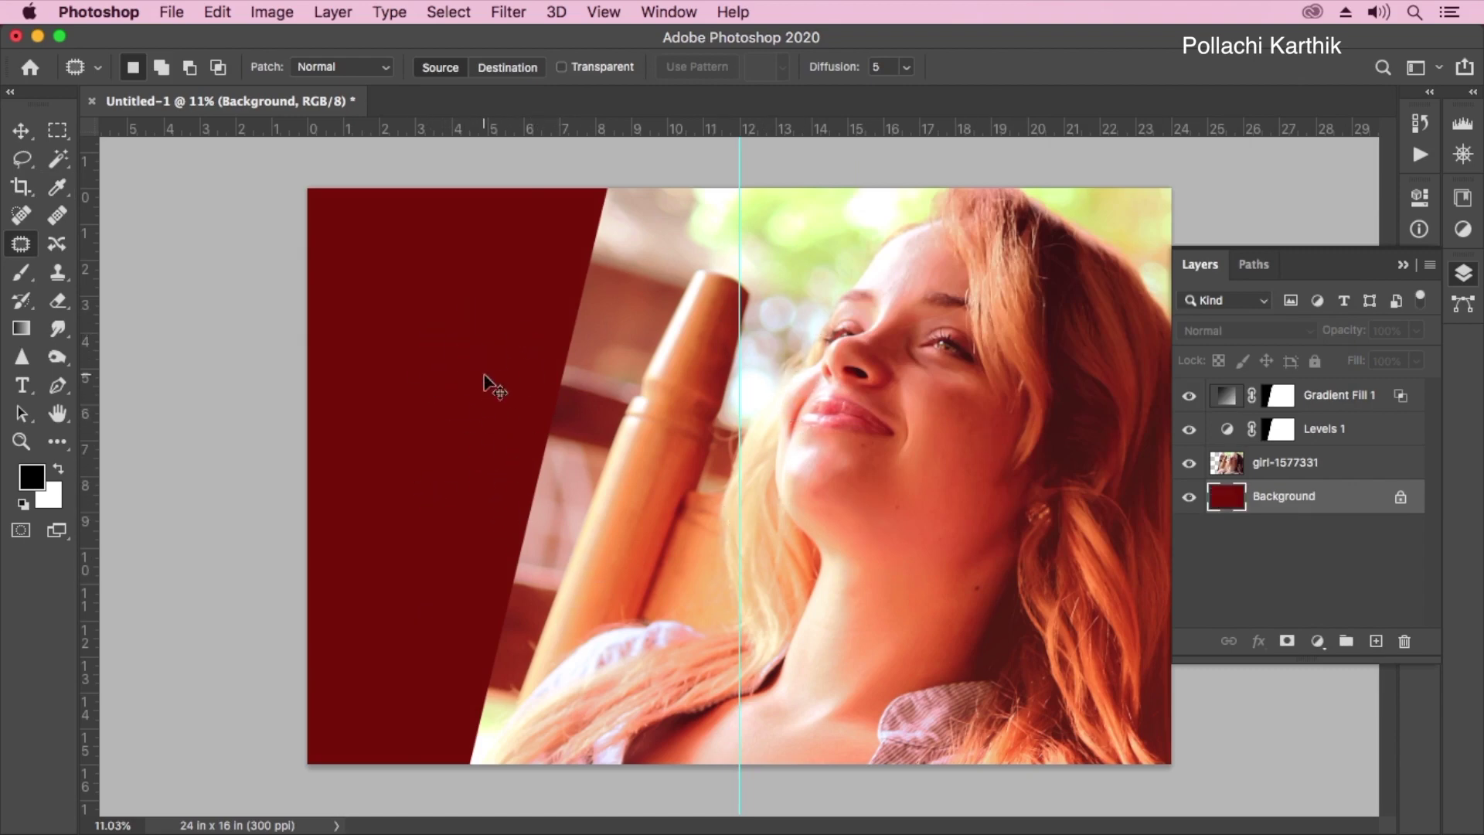
scroll(485, 378, "up", 2)
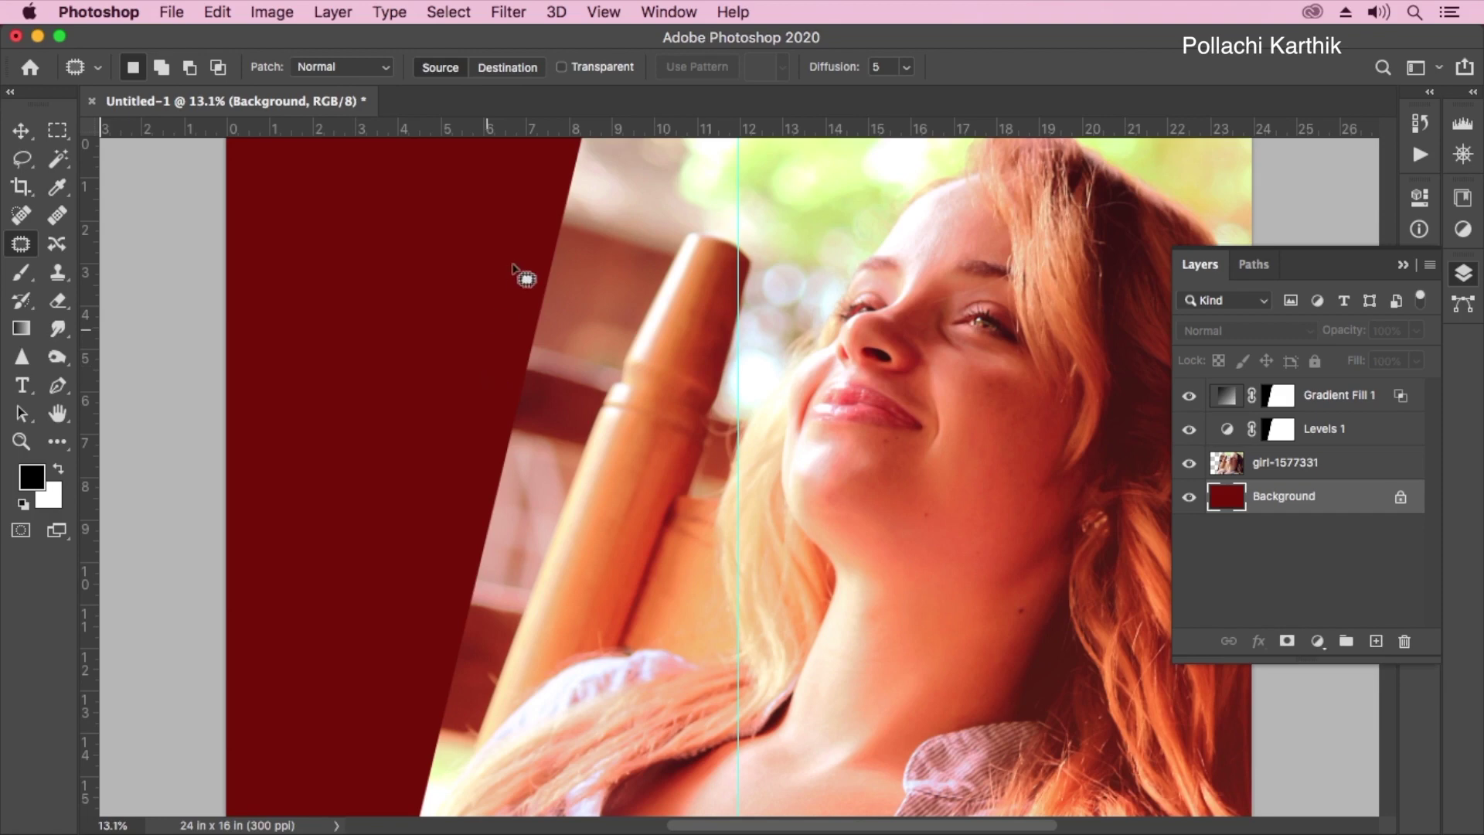
Load the girl-1577331 layer's pixels as a selection
left_click(624, 563)
scroll(610, 541, "down", 2)
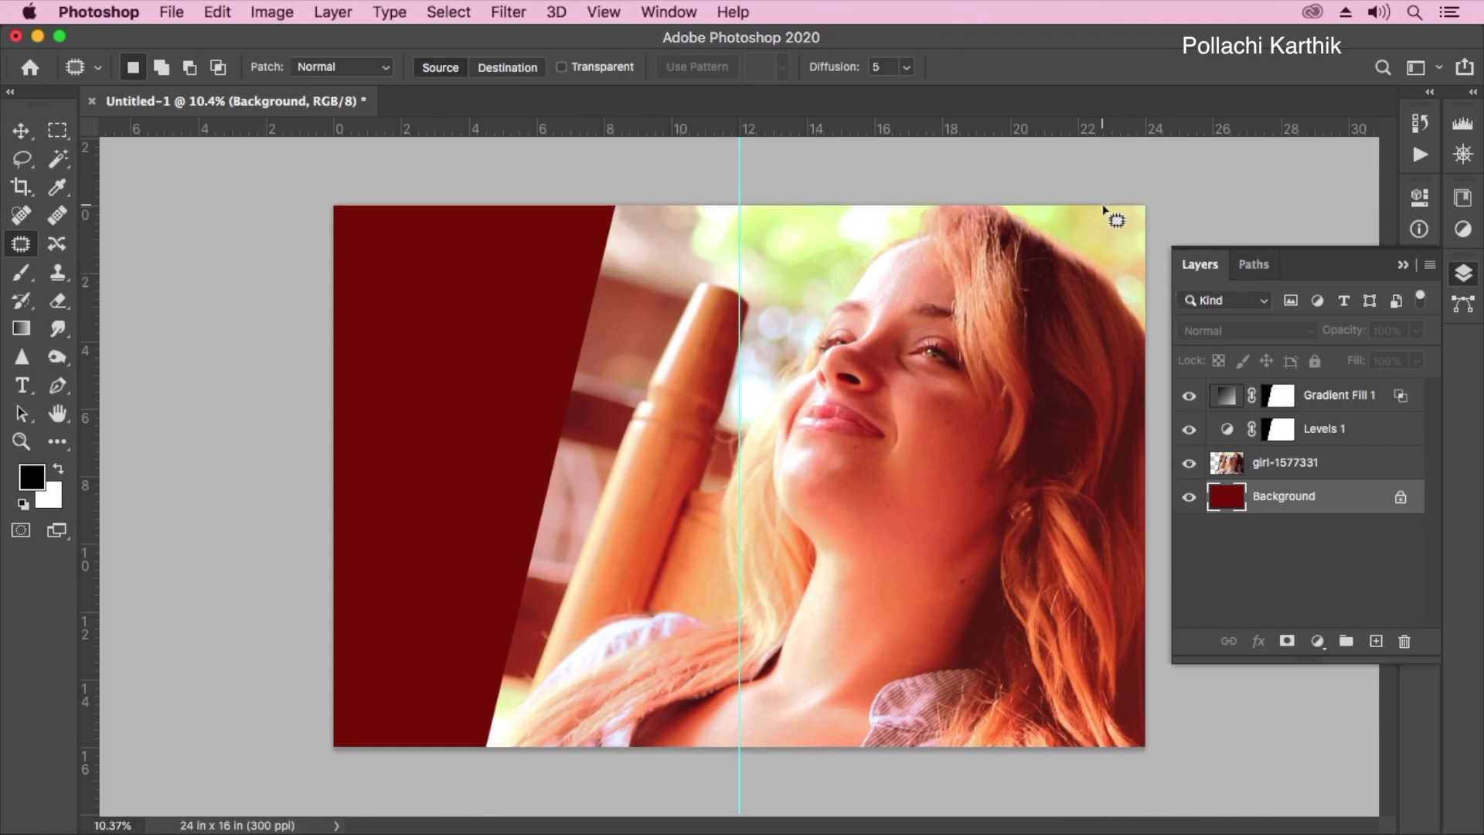
left_click(1275, 471)
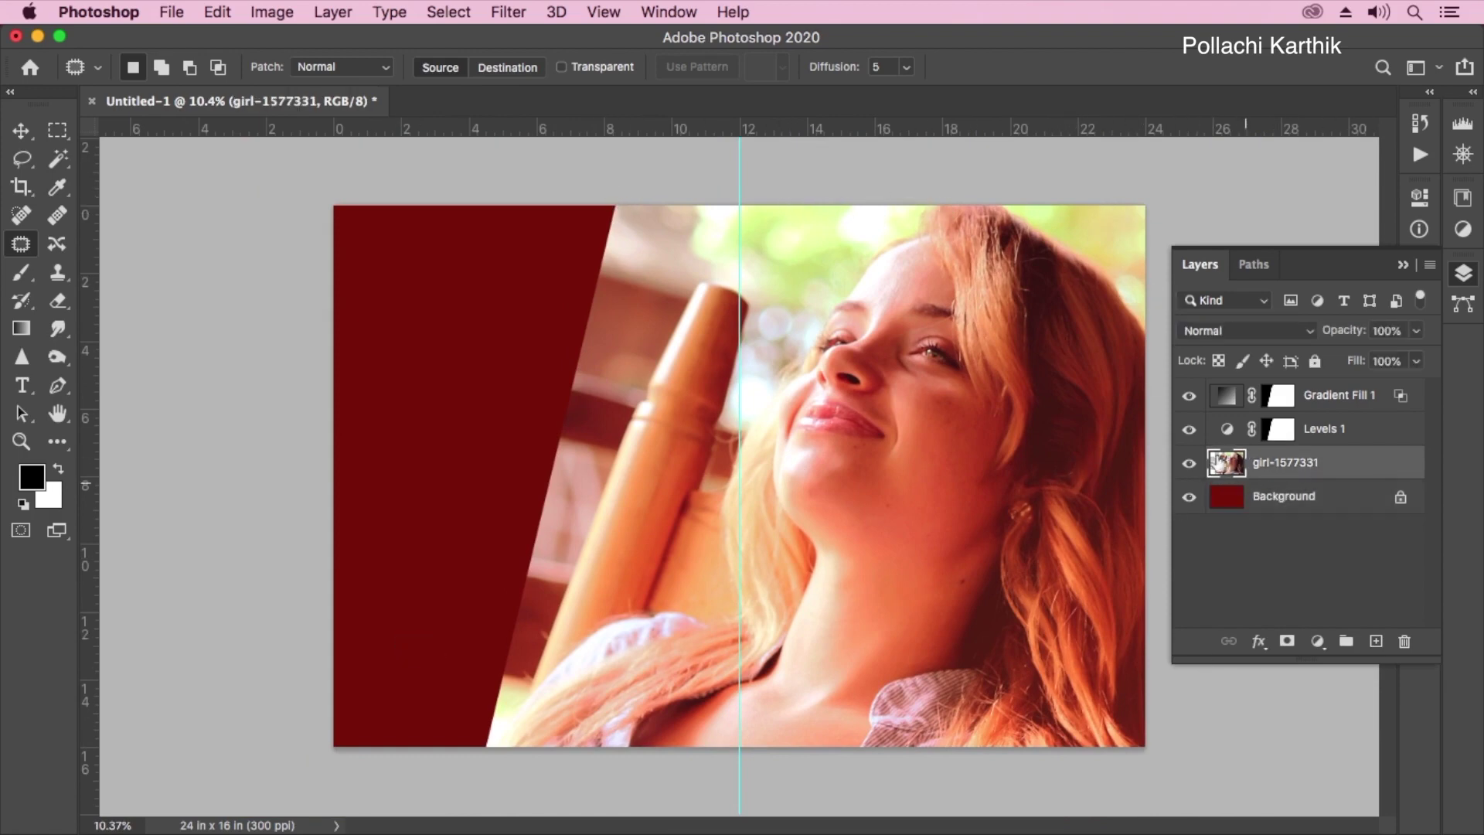
left_click_drag(1236, 466, 1232, 465)
left_click(1226, 464, "super")
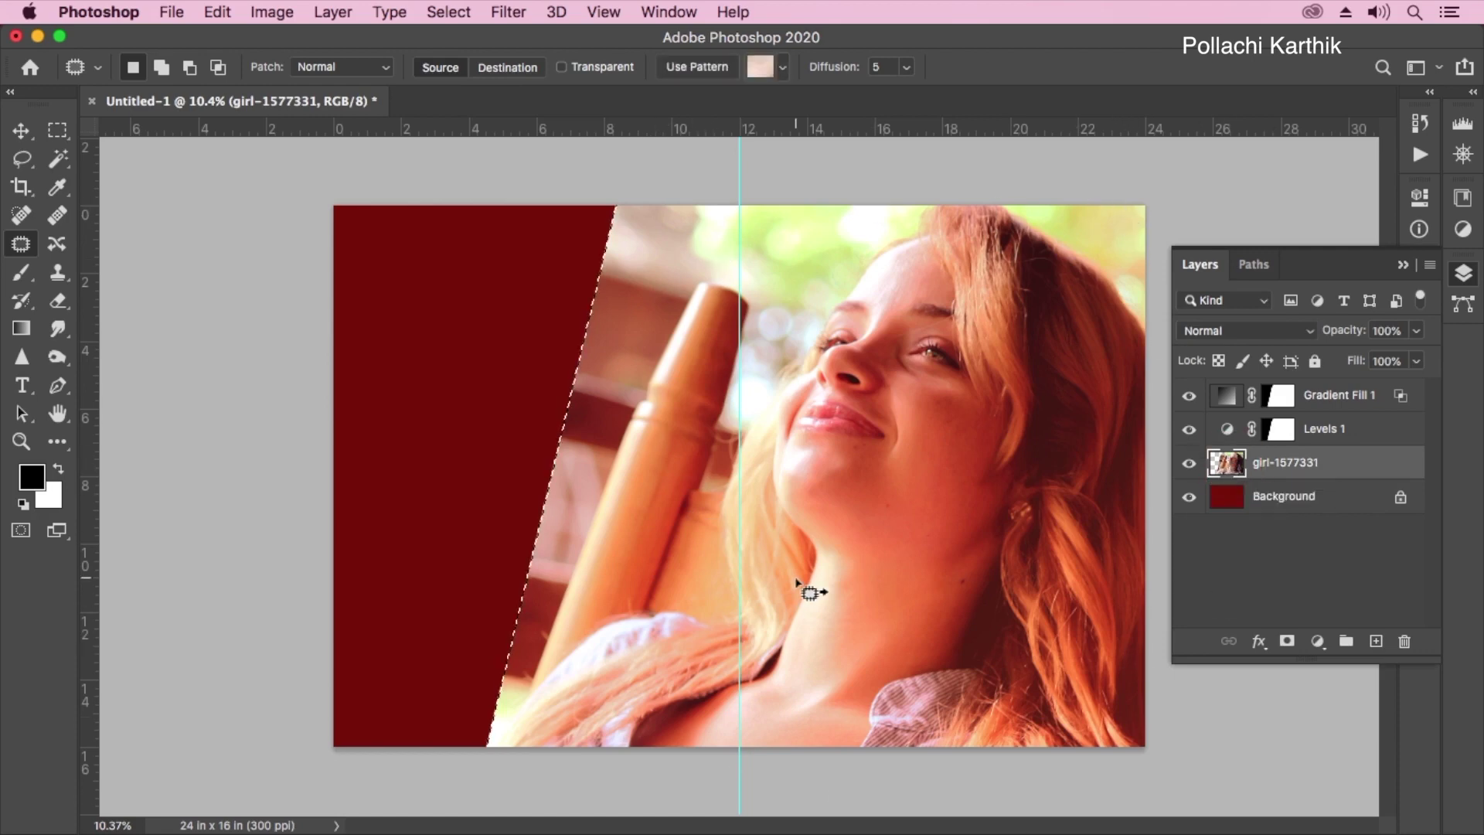
Create a new Layer 1, fill the selection with white, and deselect
left_click(333, 11)
mouse_move(340, 38)
left_click(736, 49)
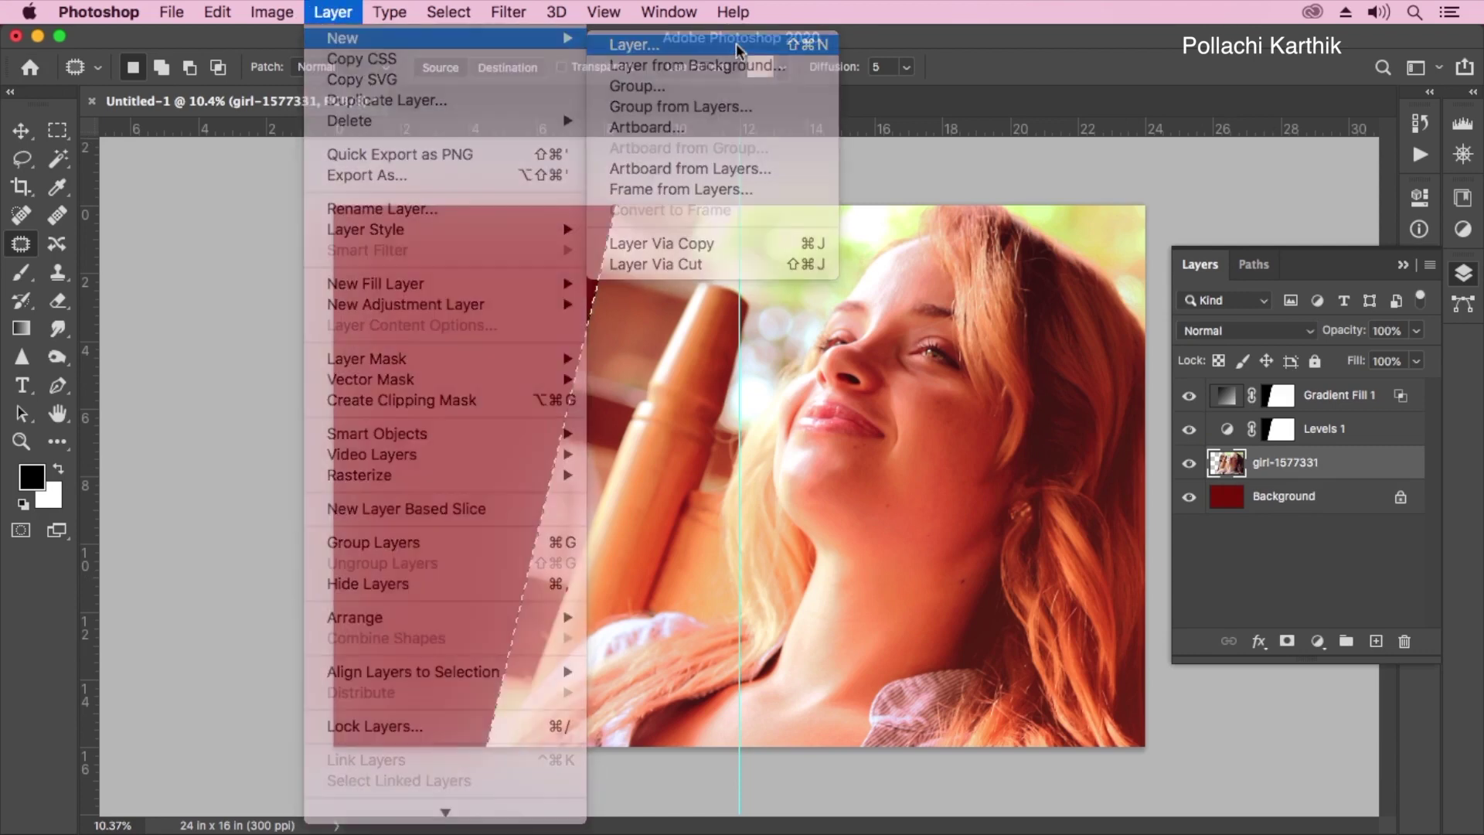
left_click(961, 367)
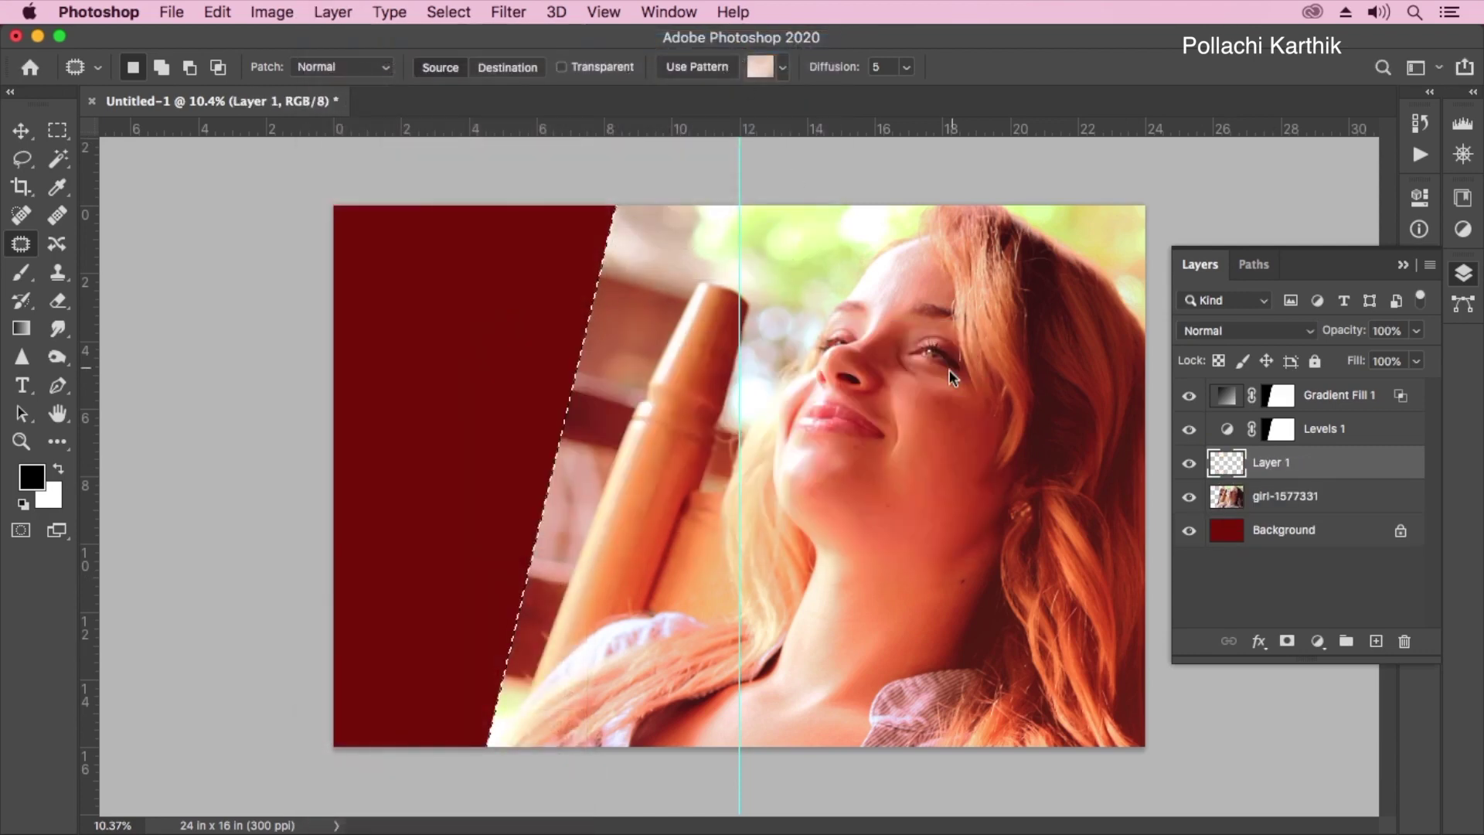
left_click(218, 12)
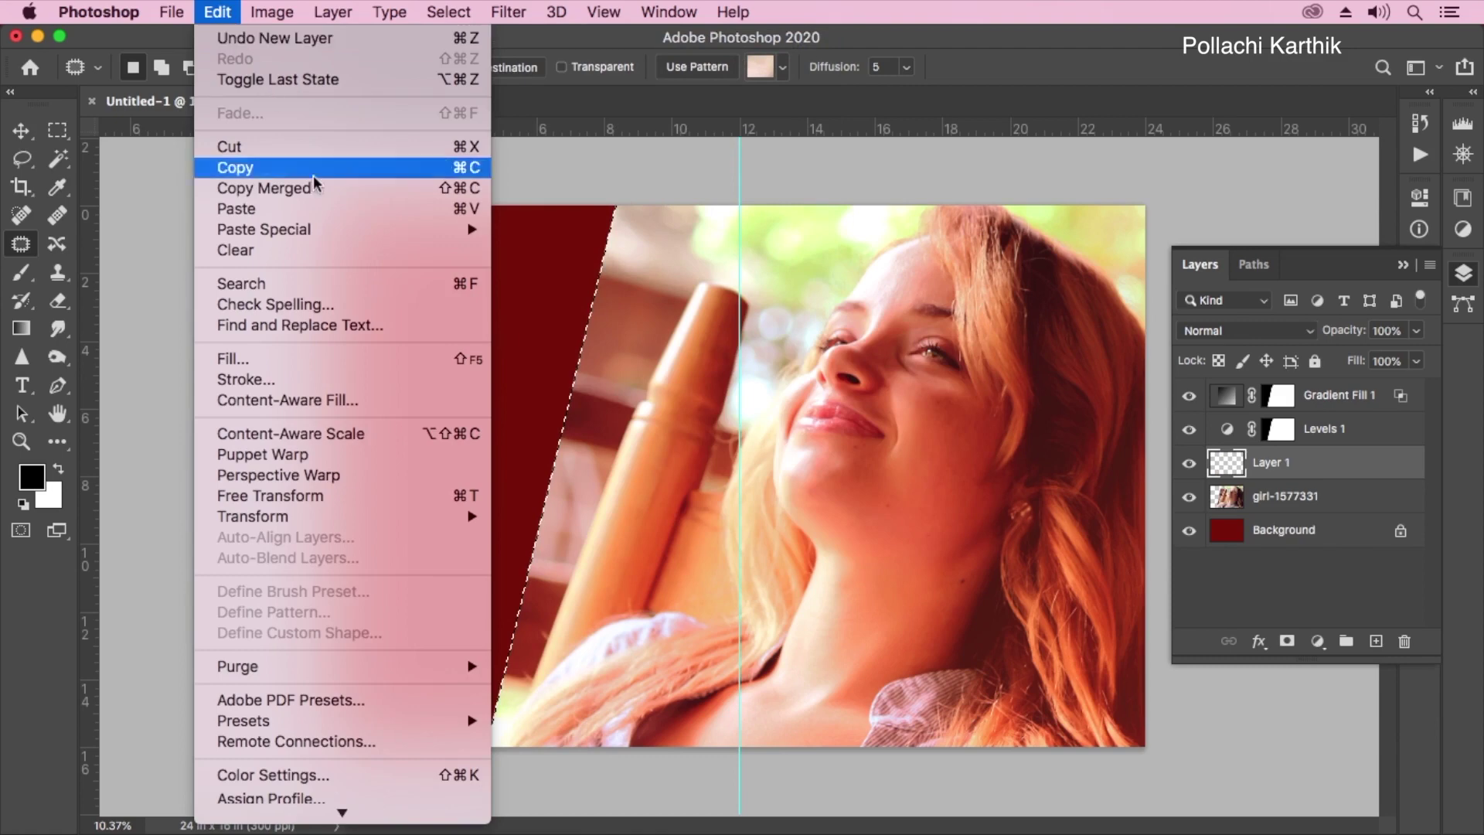
left_click(318, 360)
left_click(1081, 217)
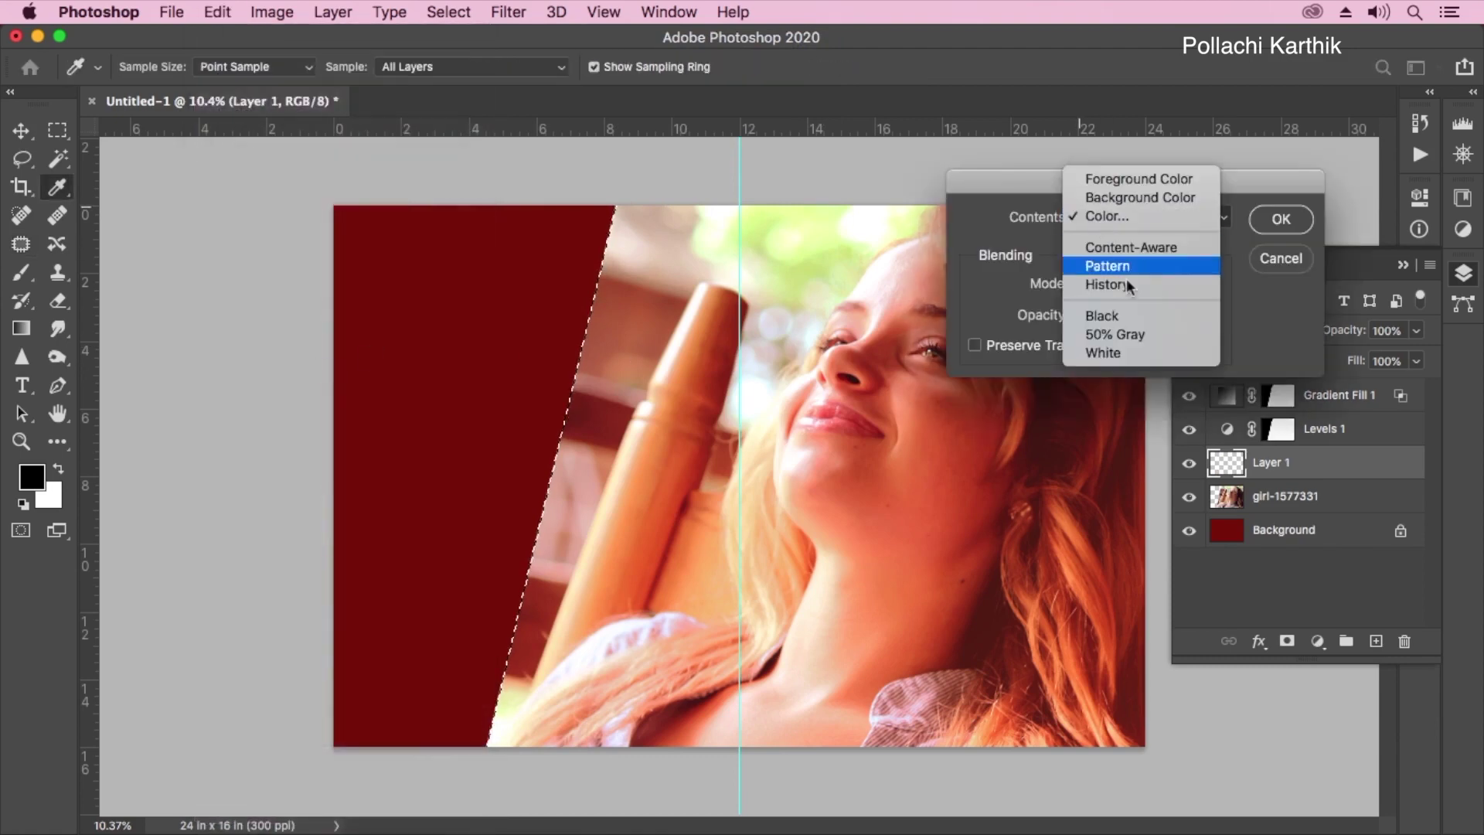
left_click(1127, 360)
key("Return")
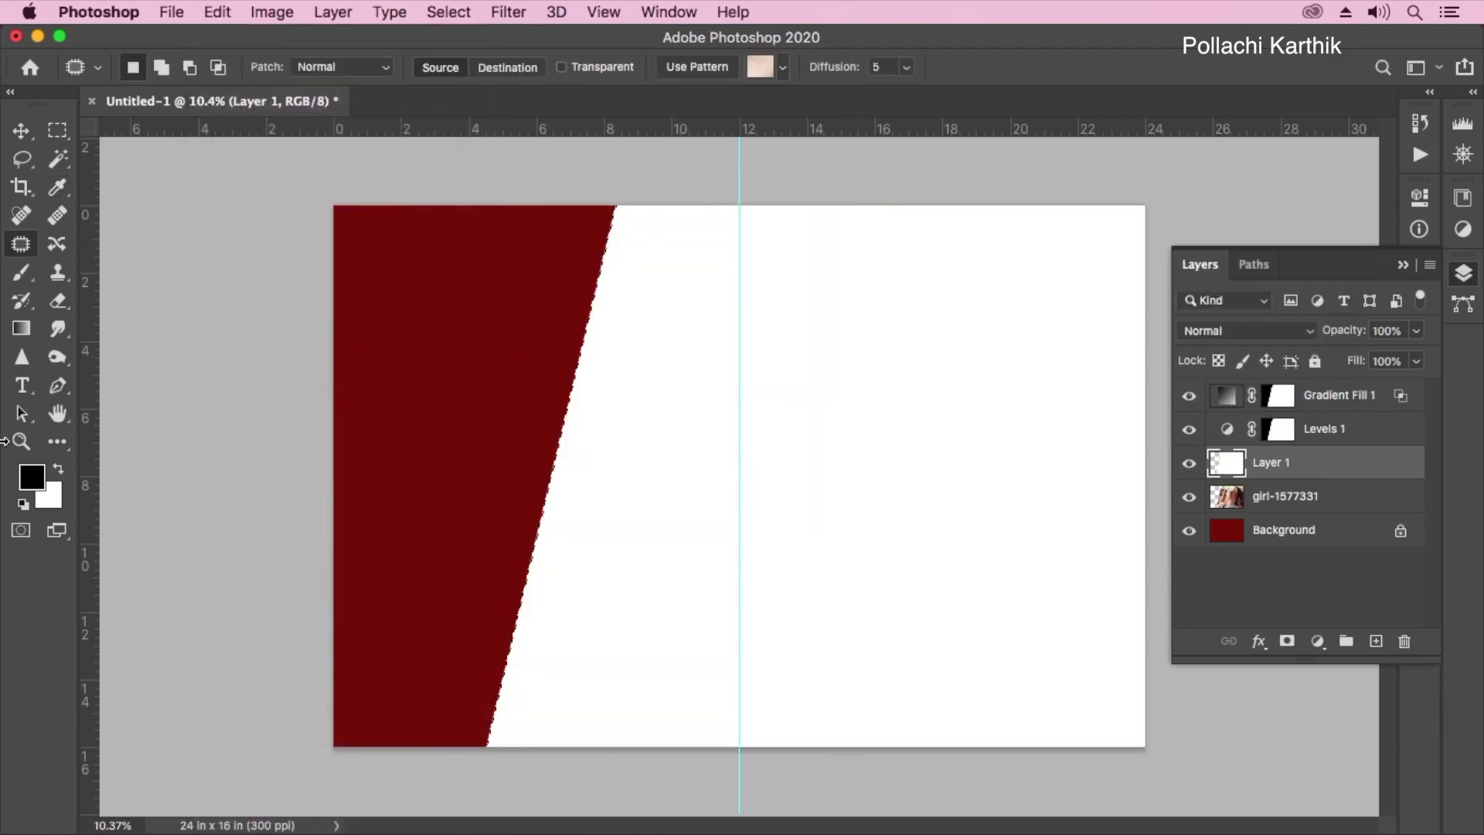
key("super+d")
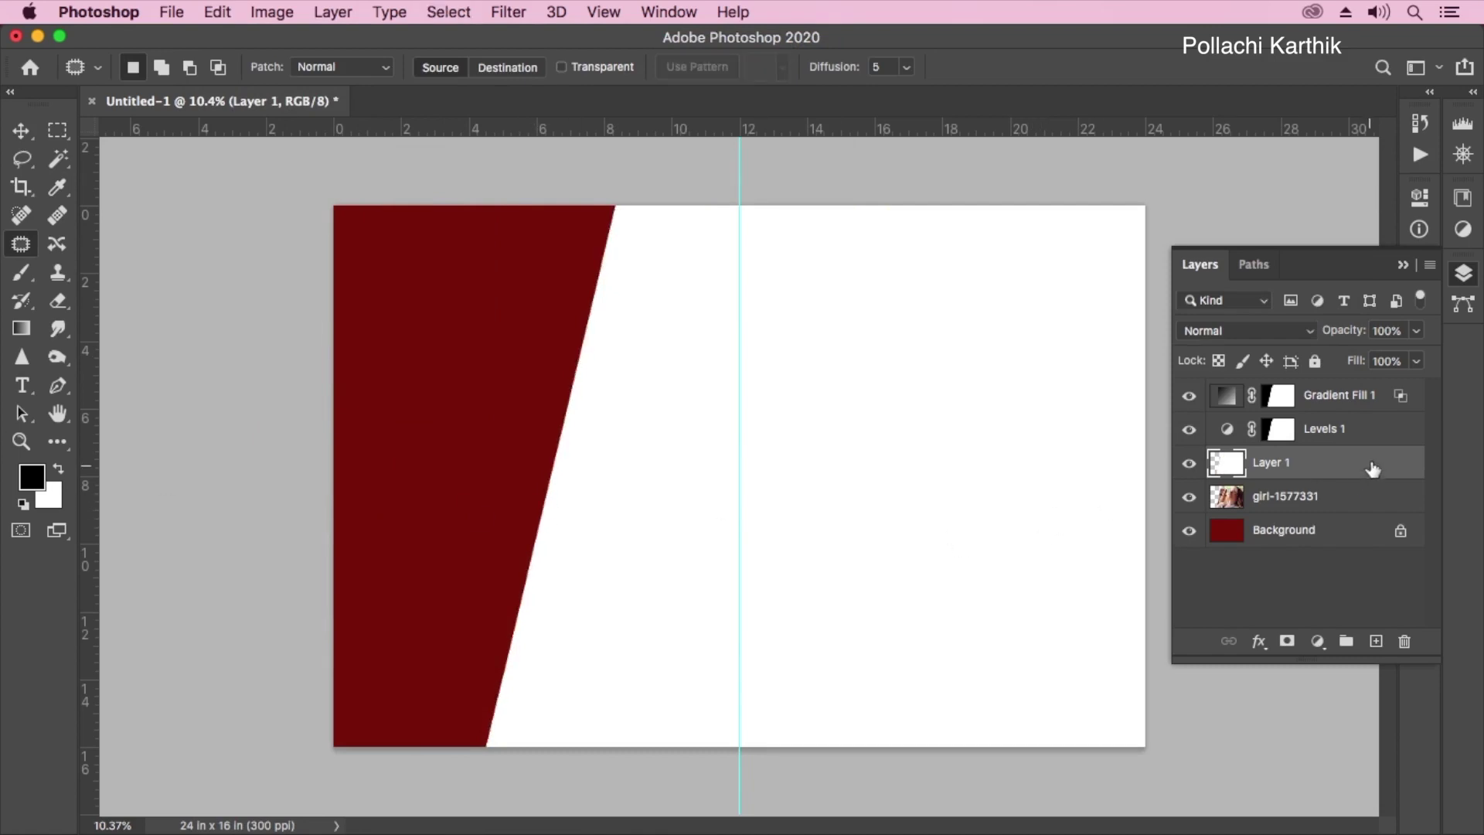
Move Layer 1 below the girl-1577331 layer and scale and nudge the white shape into place
left_click_drag(1371, 469, 1298, 512)
key("super+t")
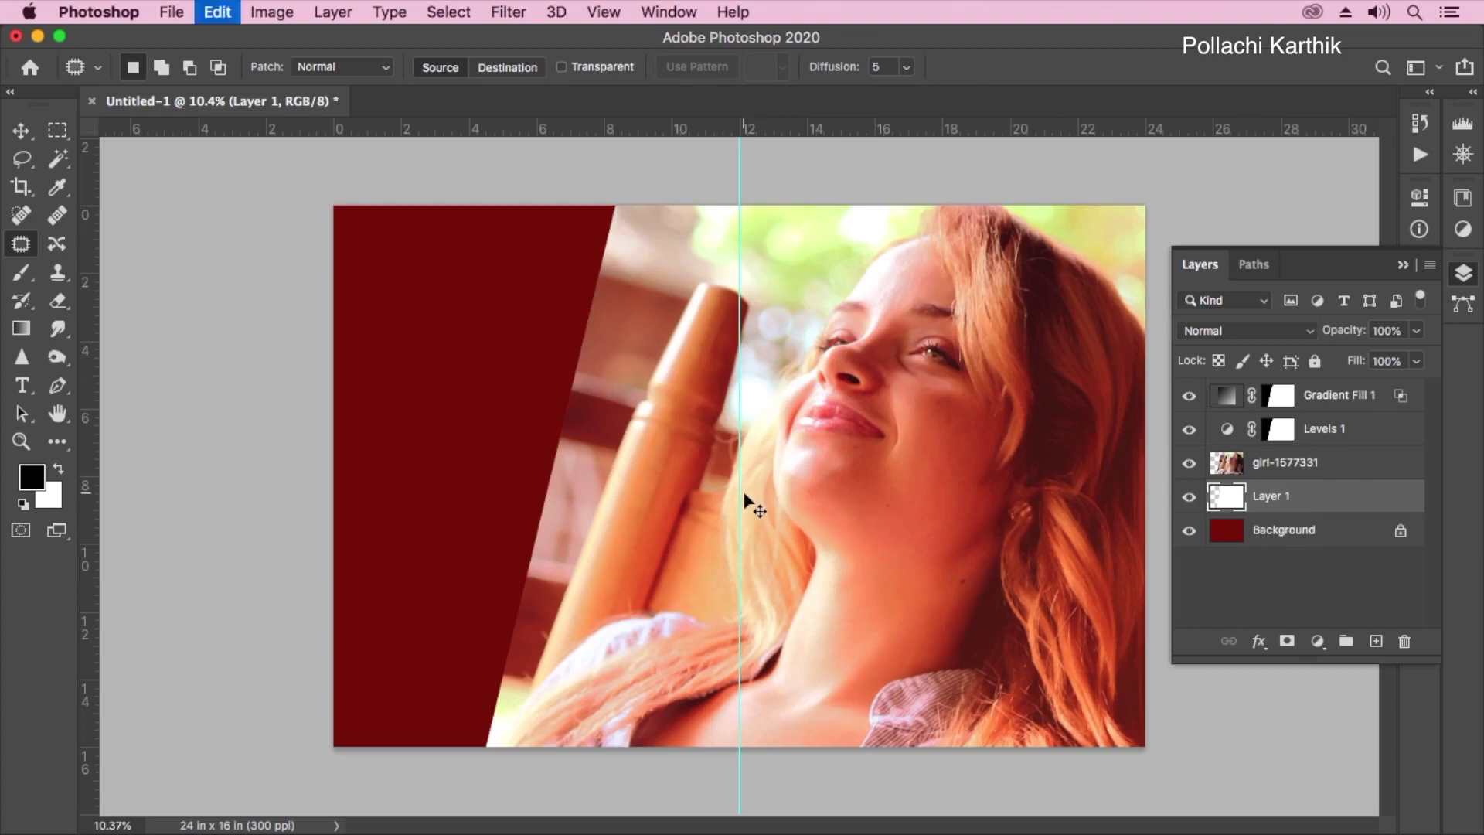
key("Left")
key("Left")
key("Left")
key("Left")
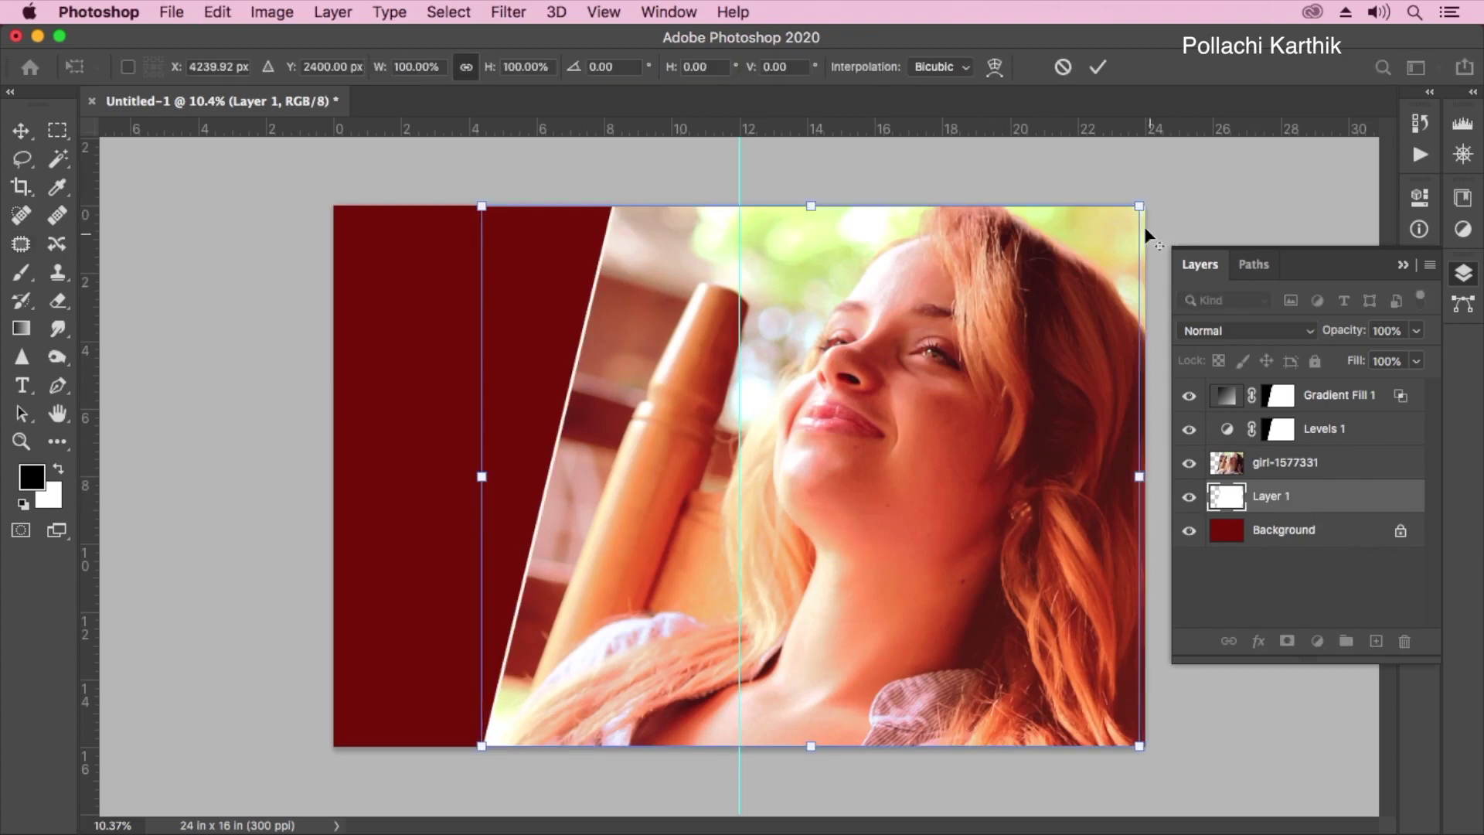
left_click_drag(1141, 205, 1161, 188)
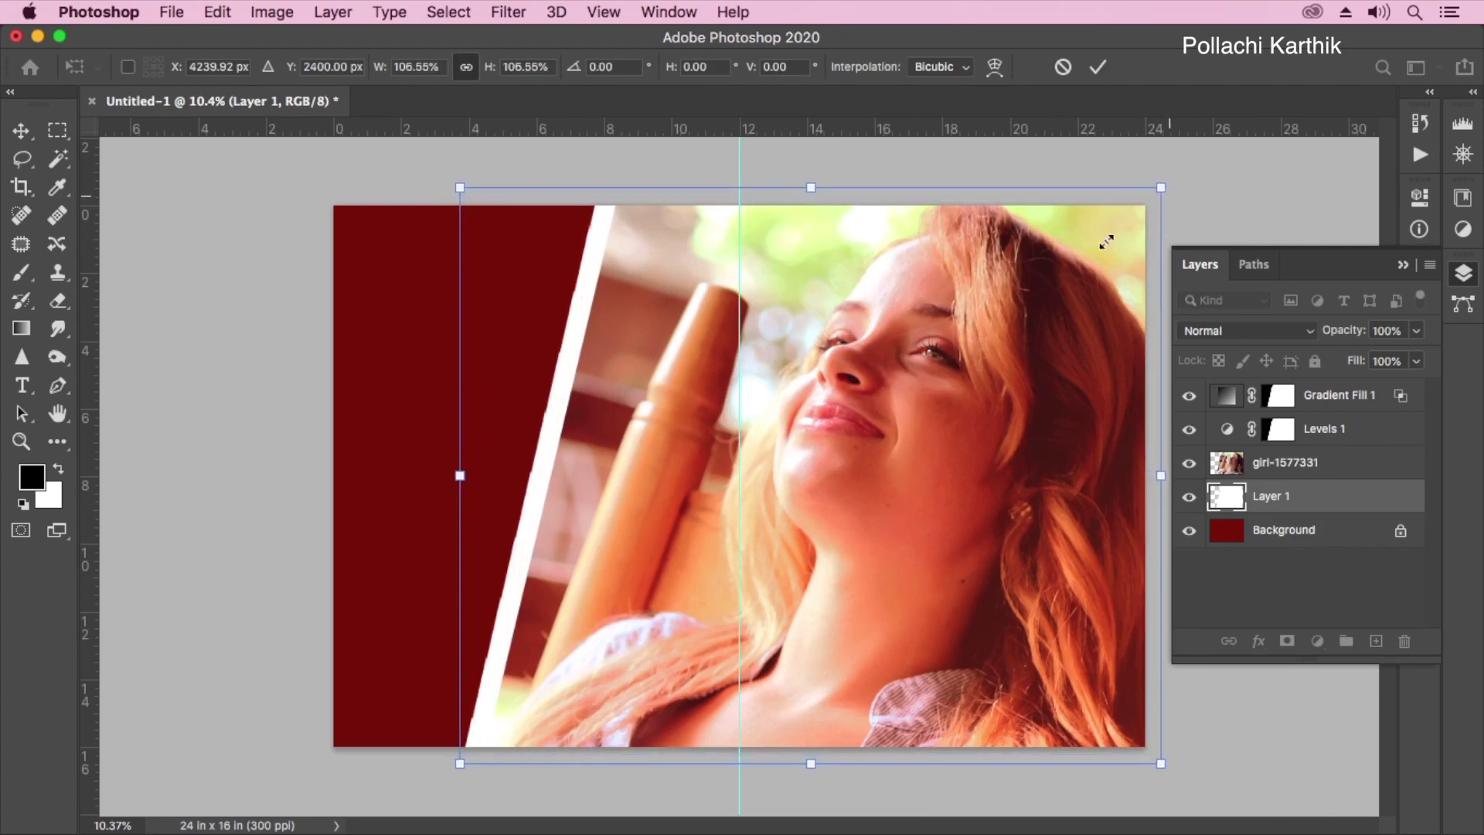
left_click_drag(786, 550, 794, 550)
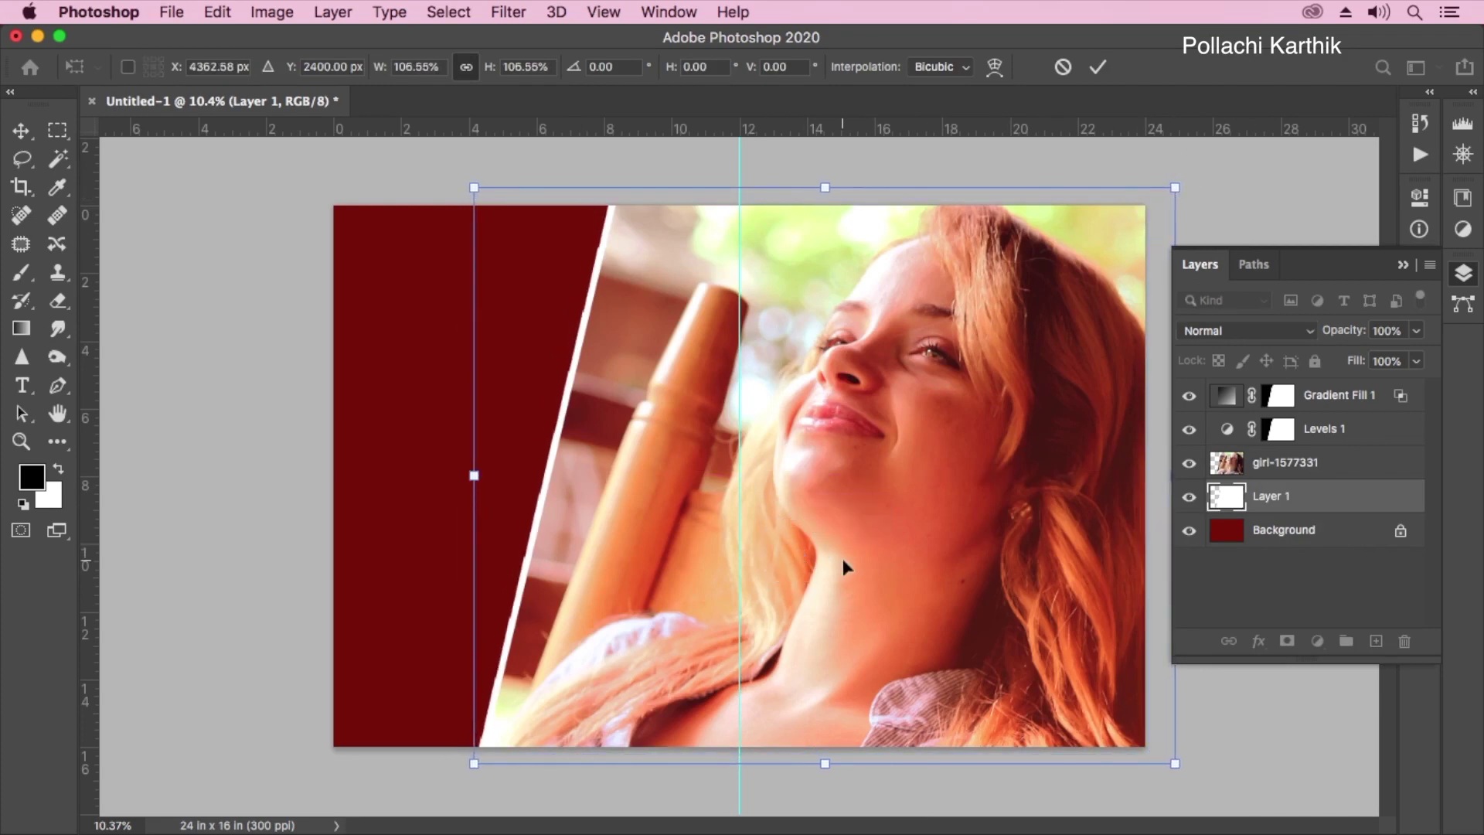
key("Right")
key("Right")
key("Right")
key("Right")
key("Right")
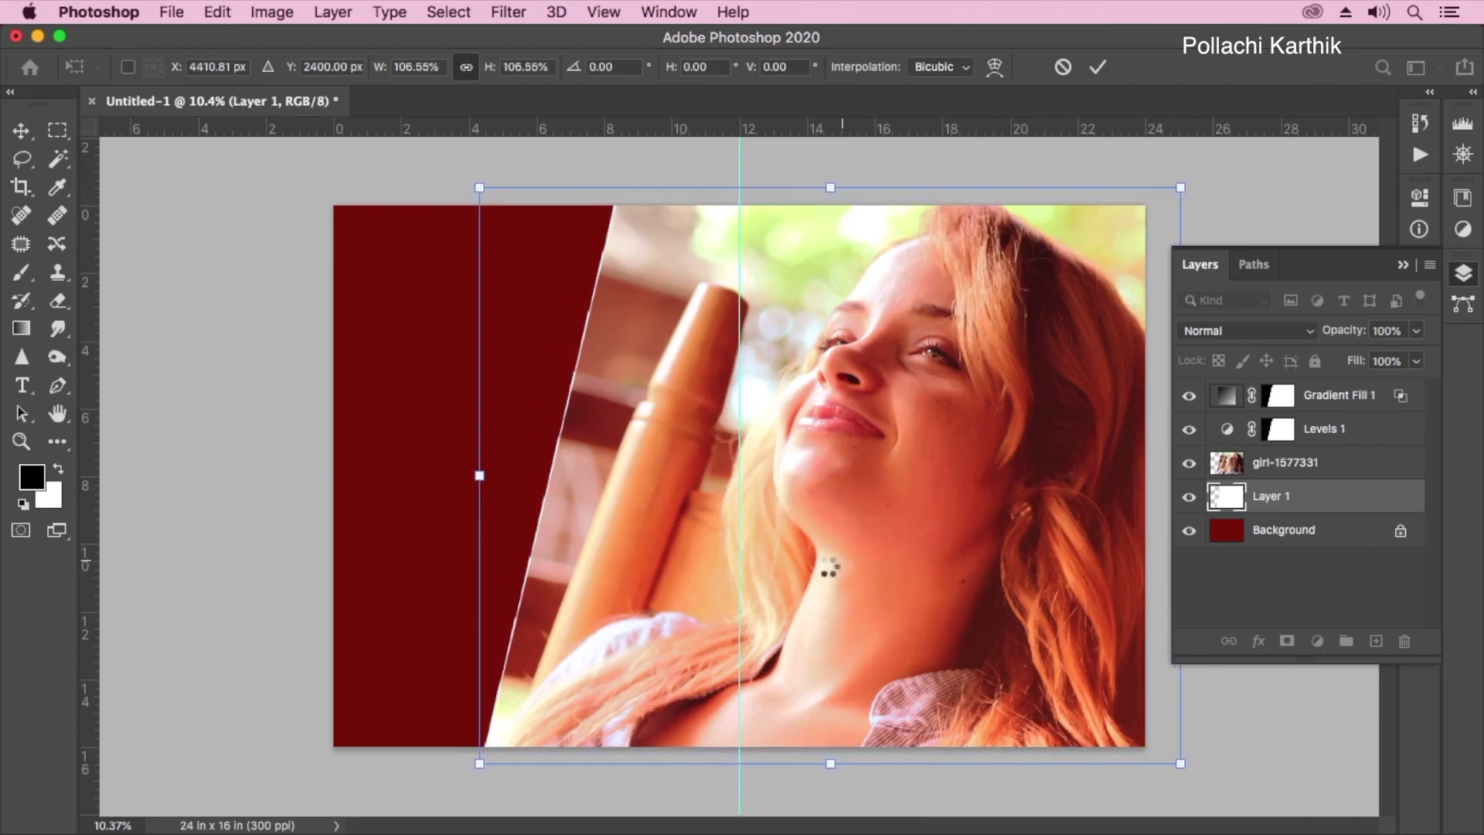
key("Return")
left_click(1188, 496)
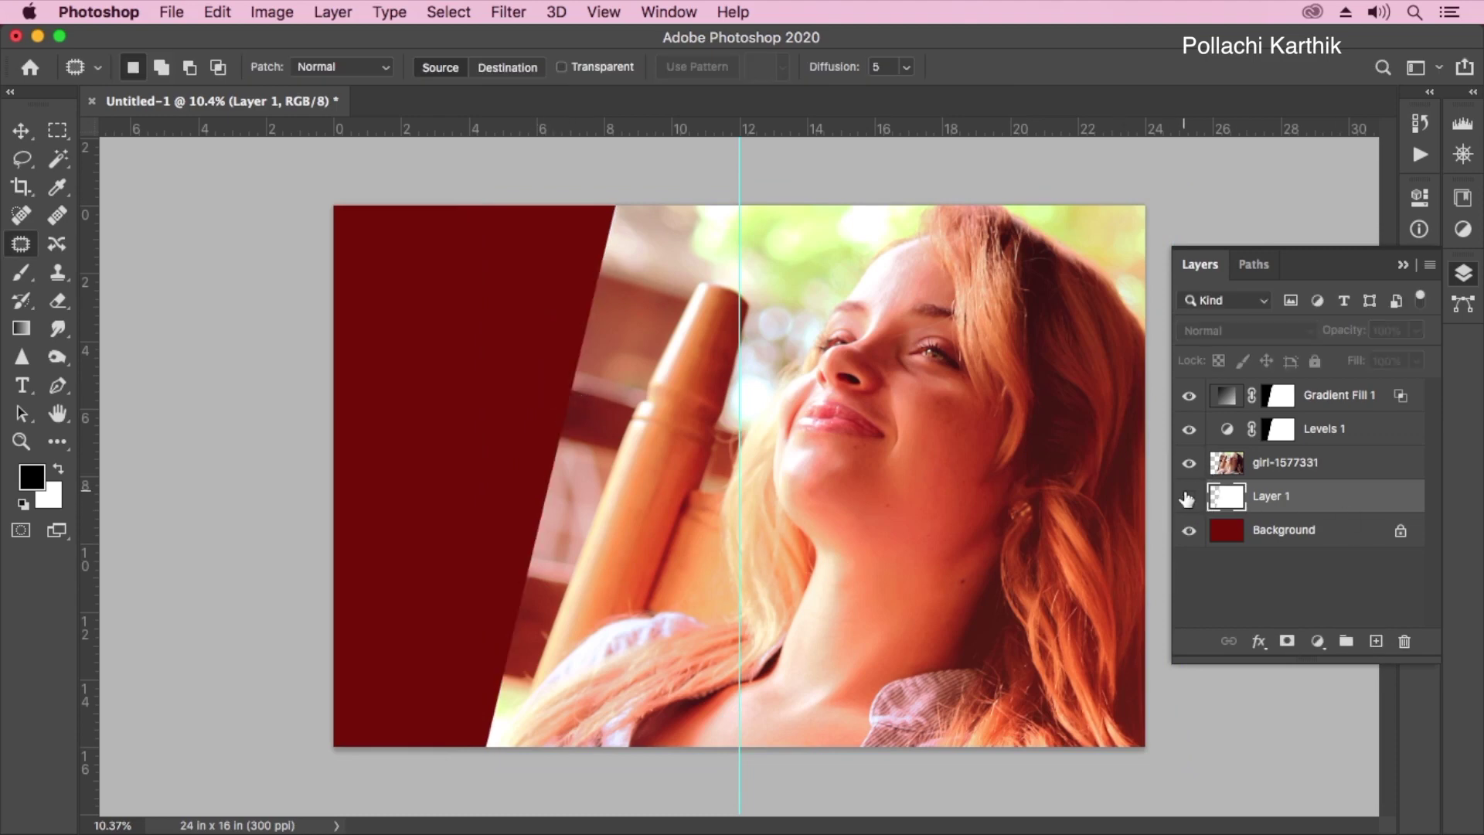
left_click(1187, 499)
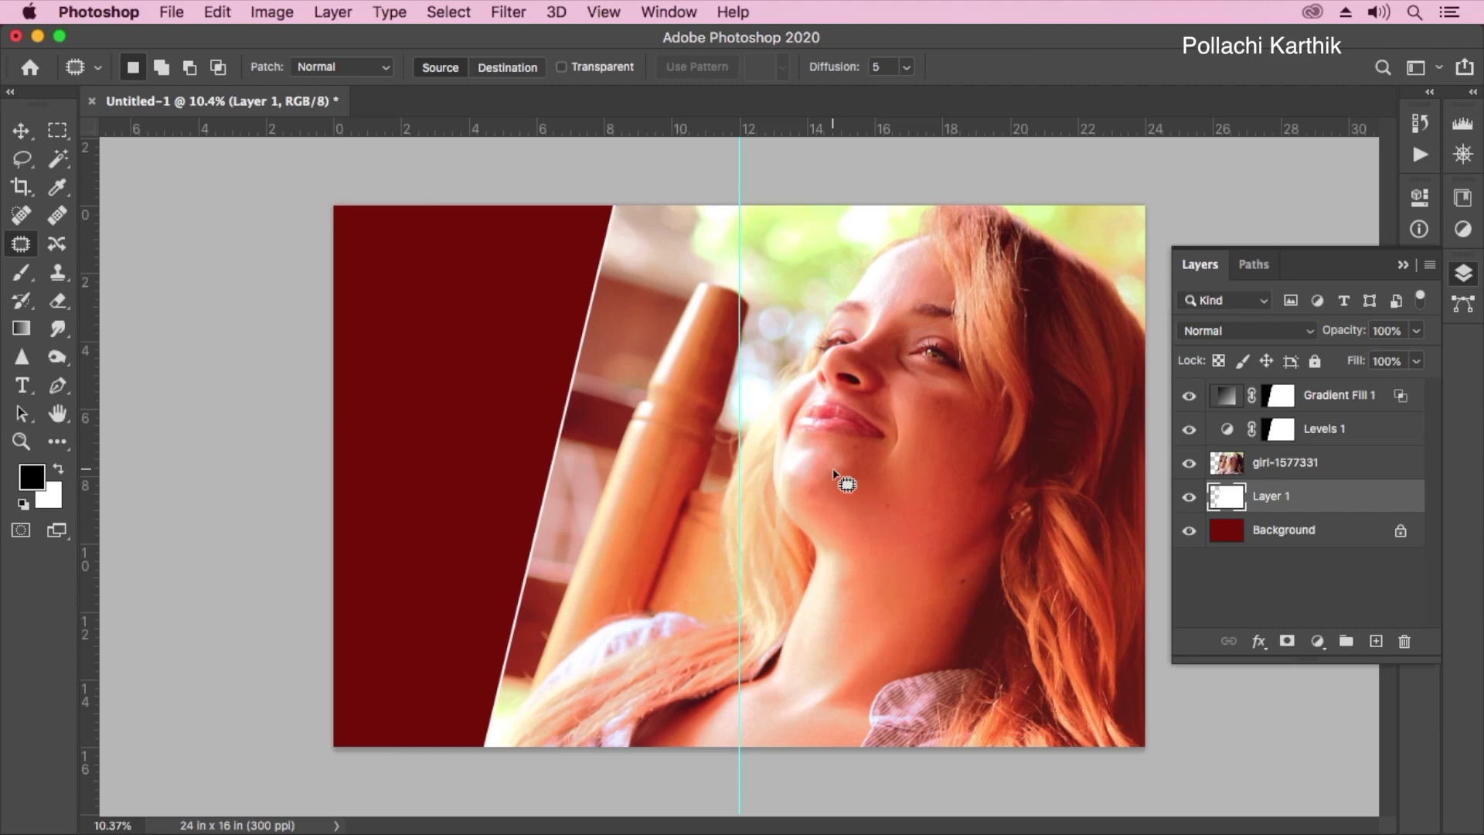
Enlarge the white layer to about 101.85% so a thin border shows past the photo
key("super+t")
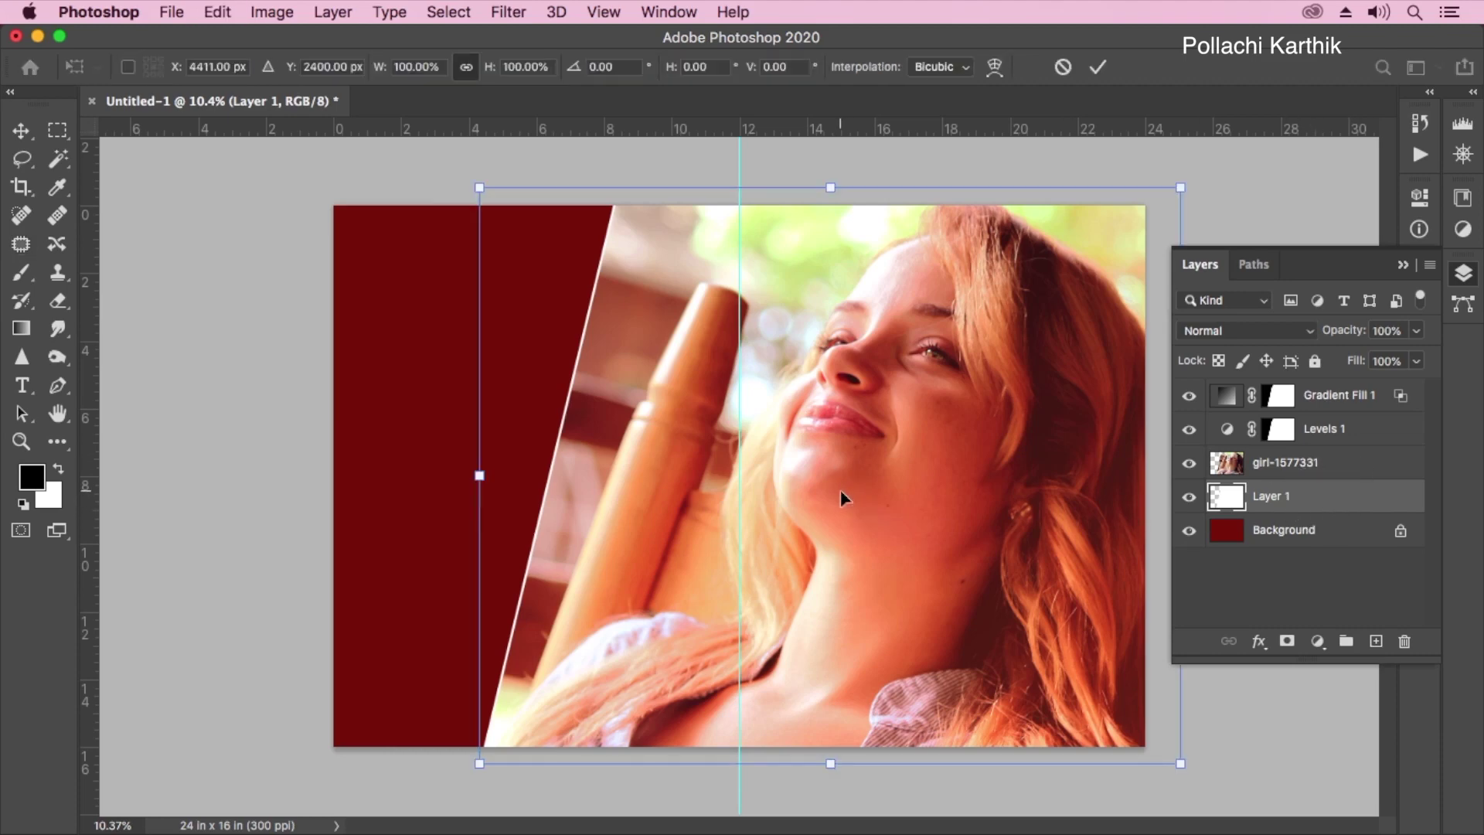
key("Escape")
key("j")
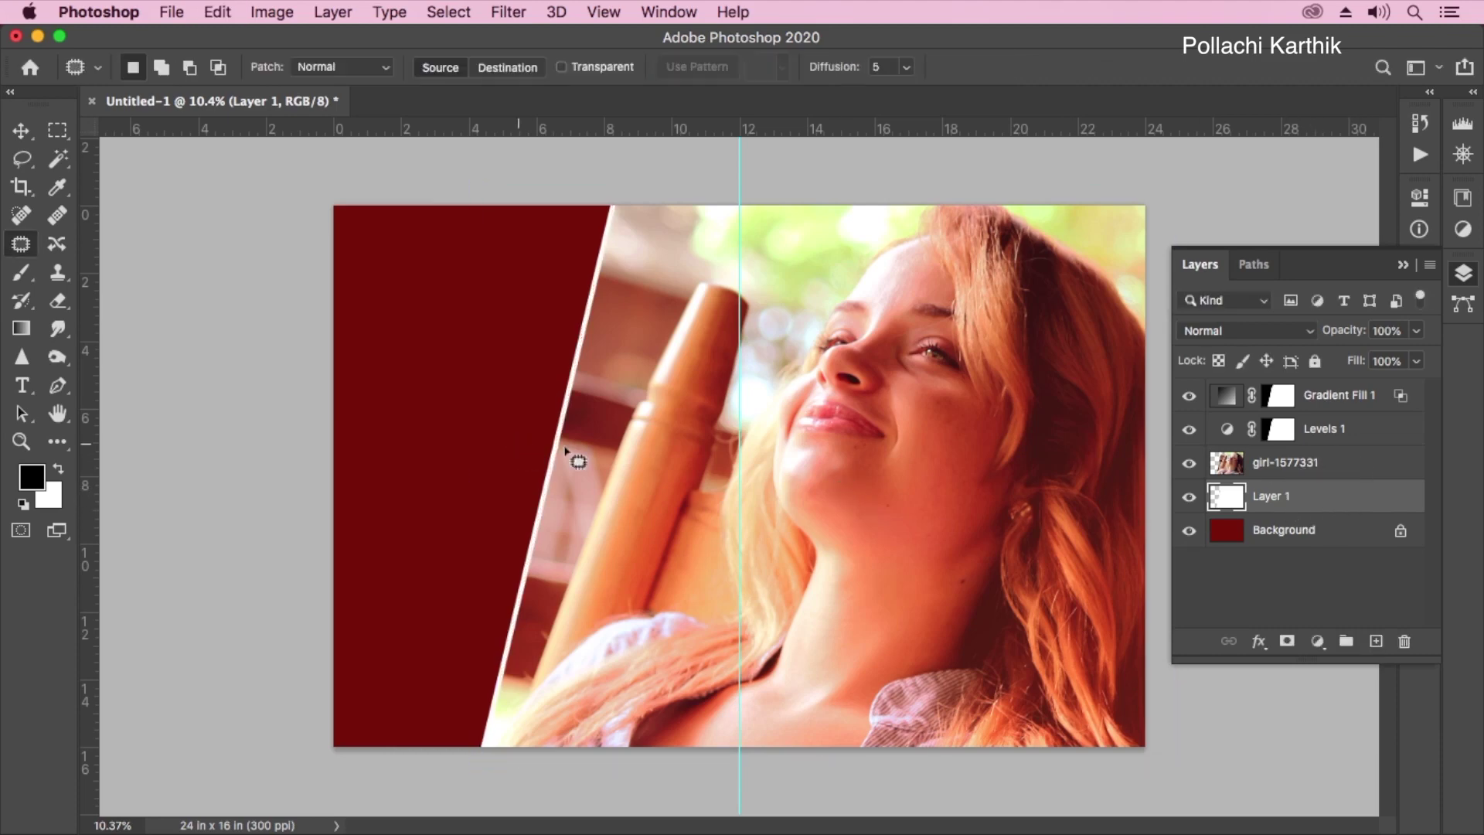
key("super+t")
left_click_drag(1180, 183, 1182, 203)
key("Return")
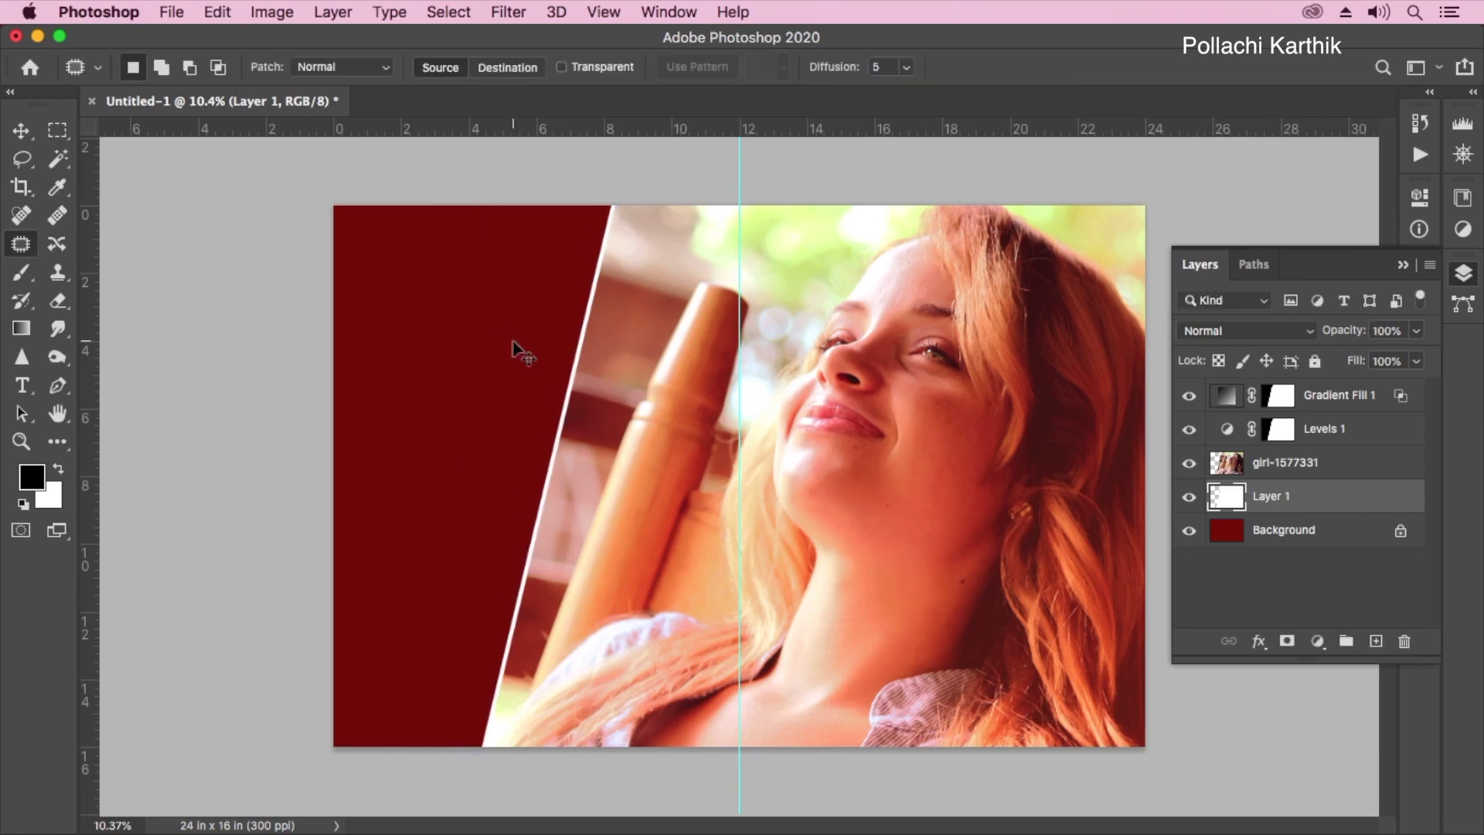
key("super+plus")
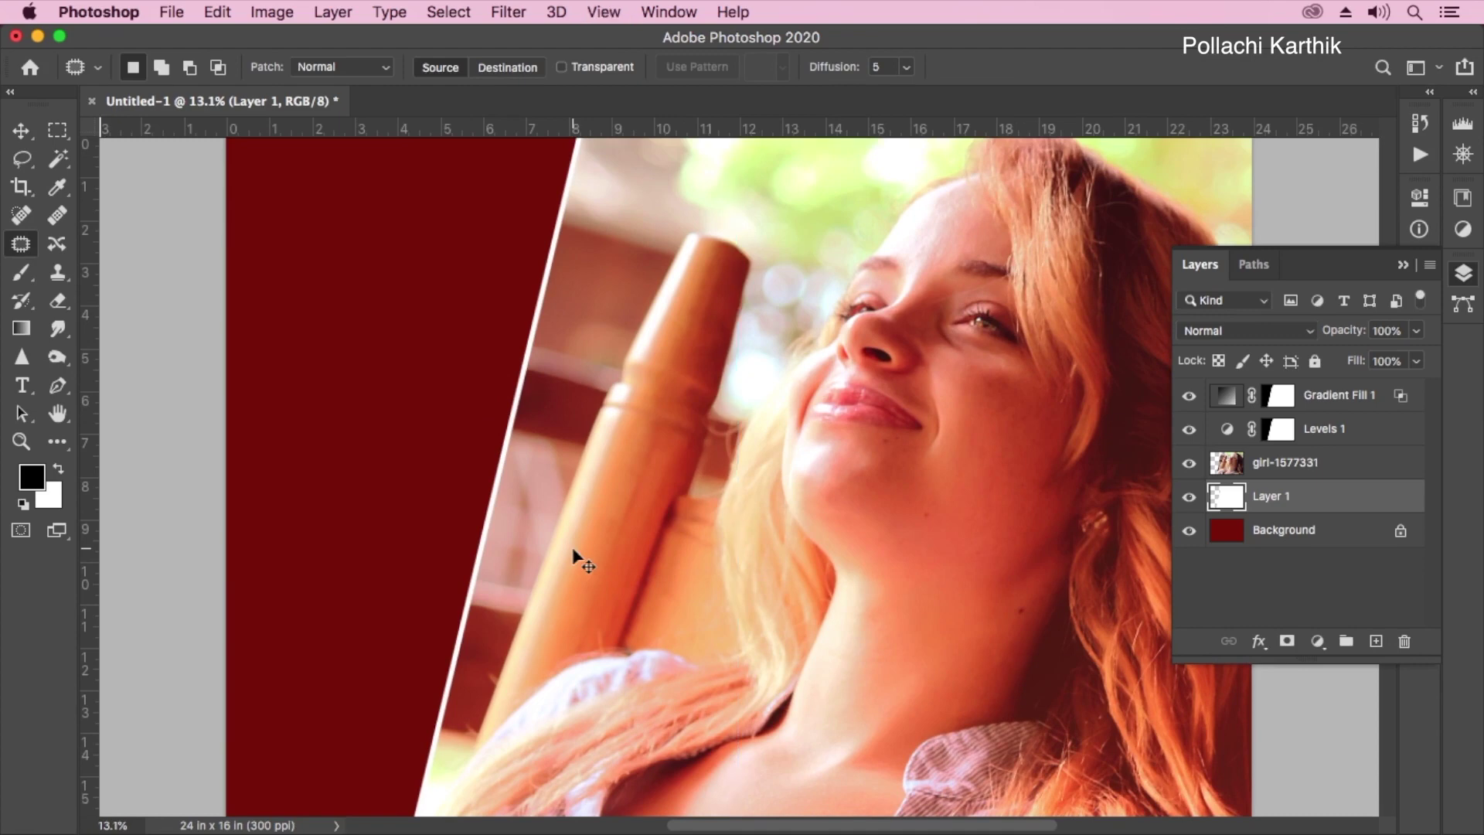
Add the word 'Beauty' in pale pink on the red panel with a drop shadow
scroll(741, 580, "down", 1)
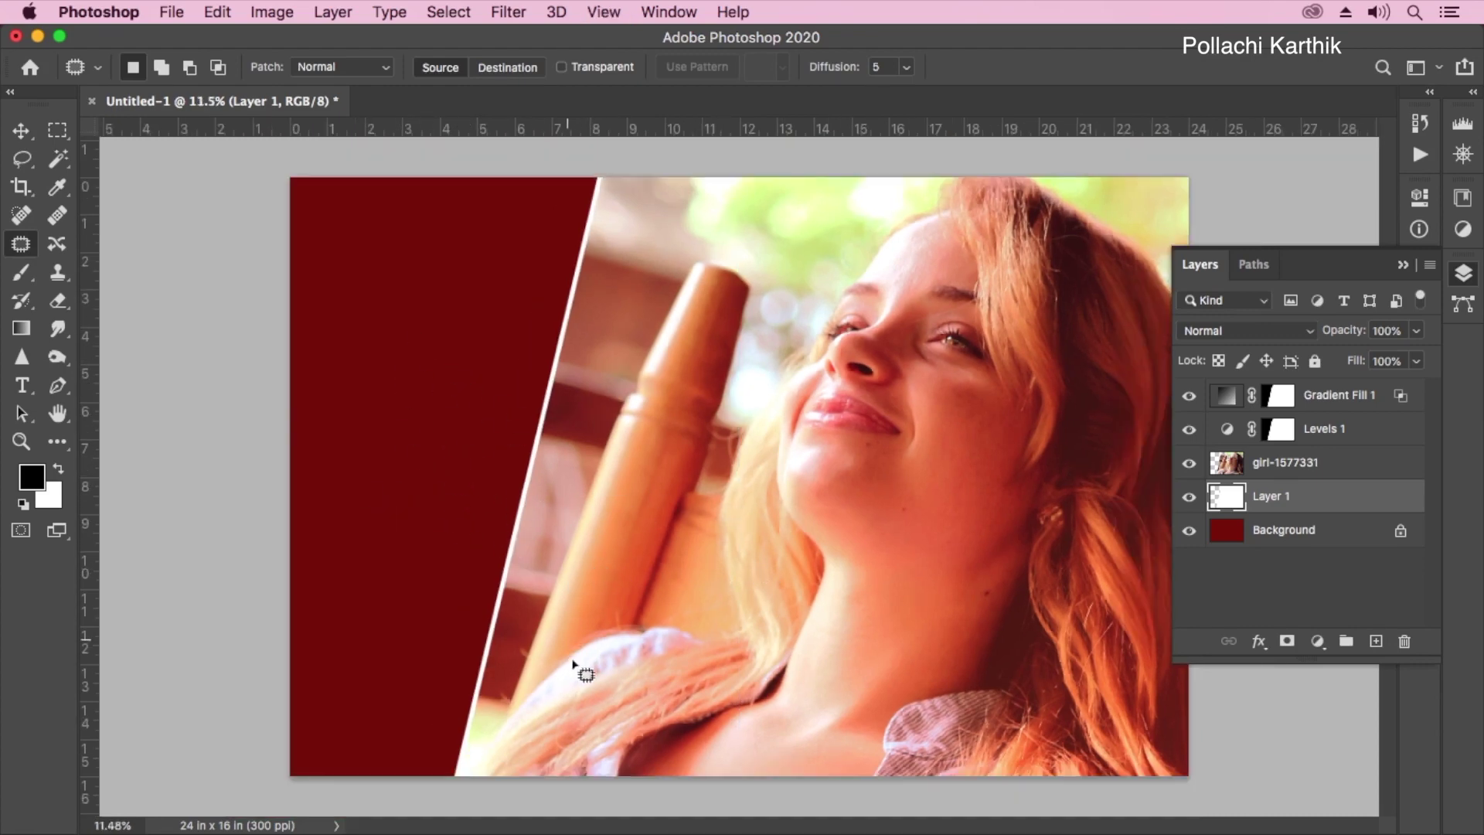
key("t")
left_click(444, 486)
type("Bea")
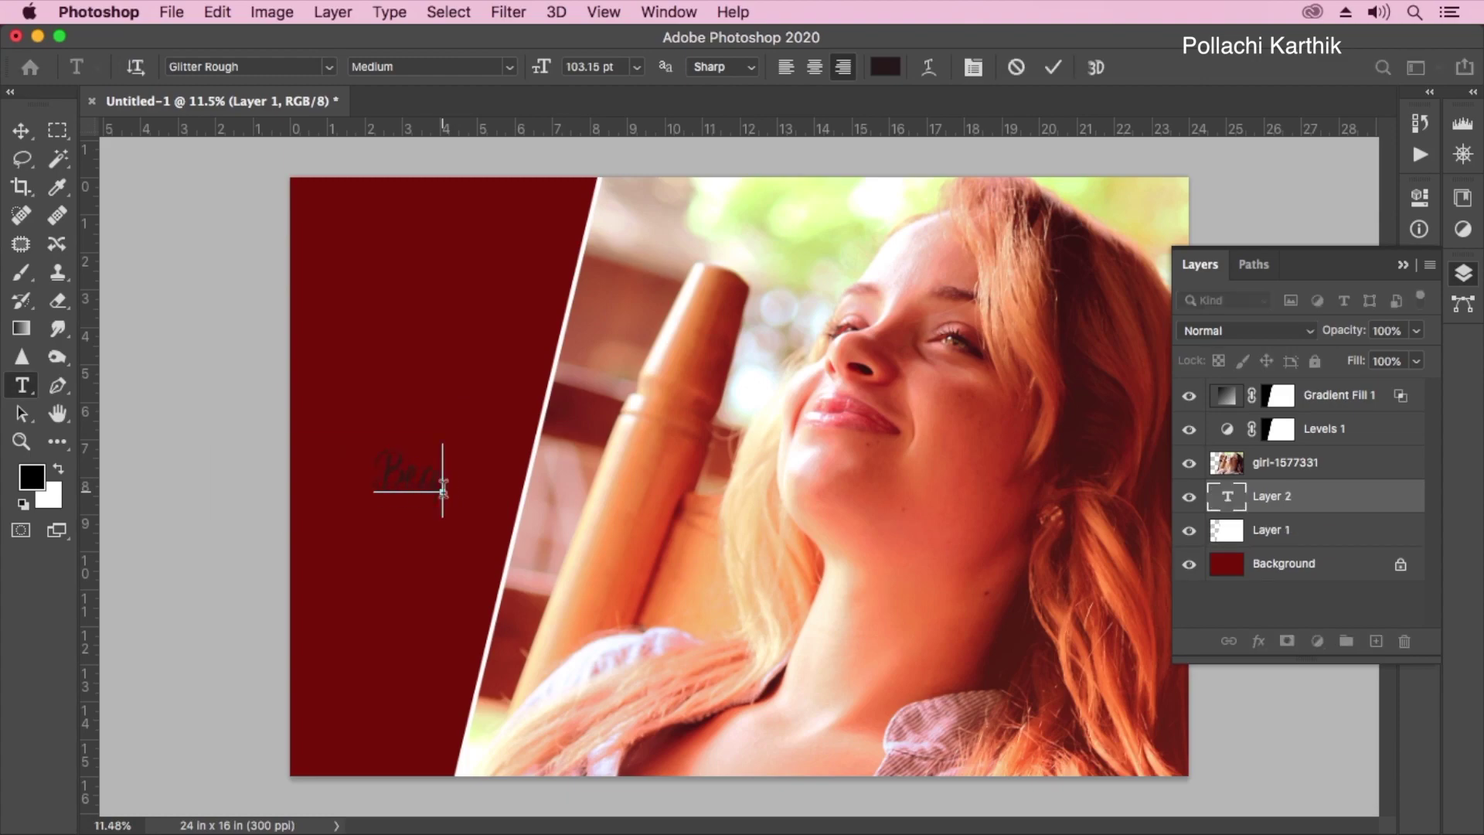
type("uty")
key("ctrl+a")
left_click(885, 67)
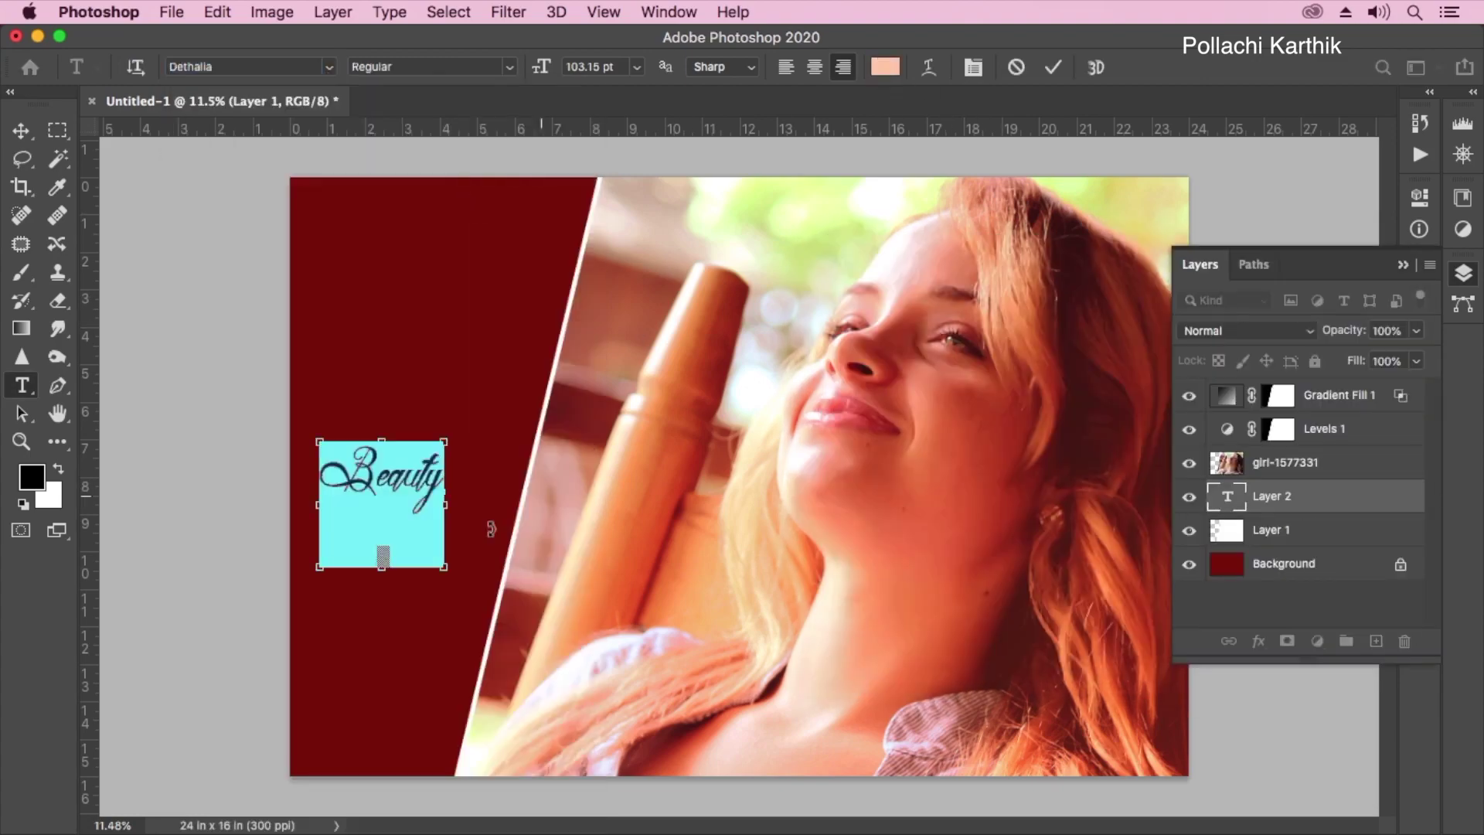
left_click_drag(490, 520, 558, 409)
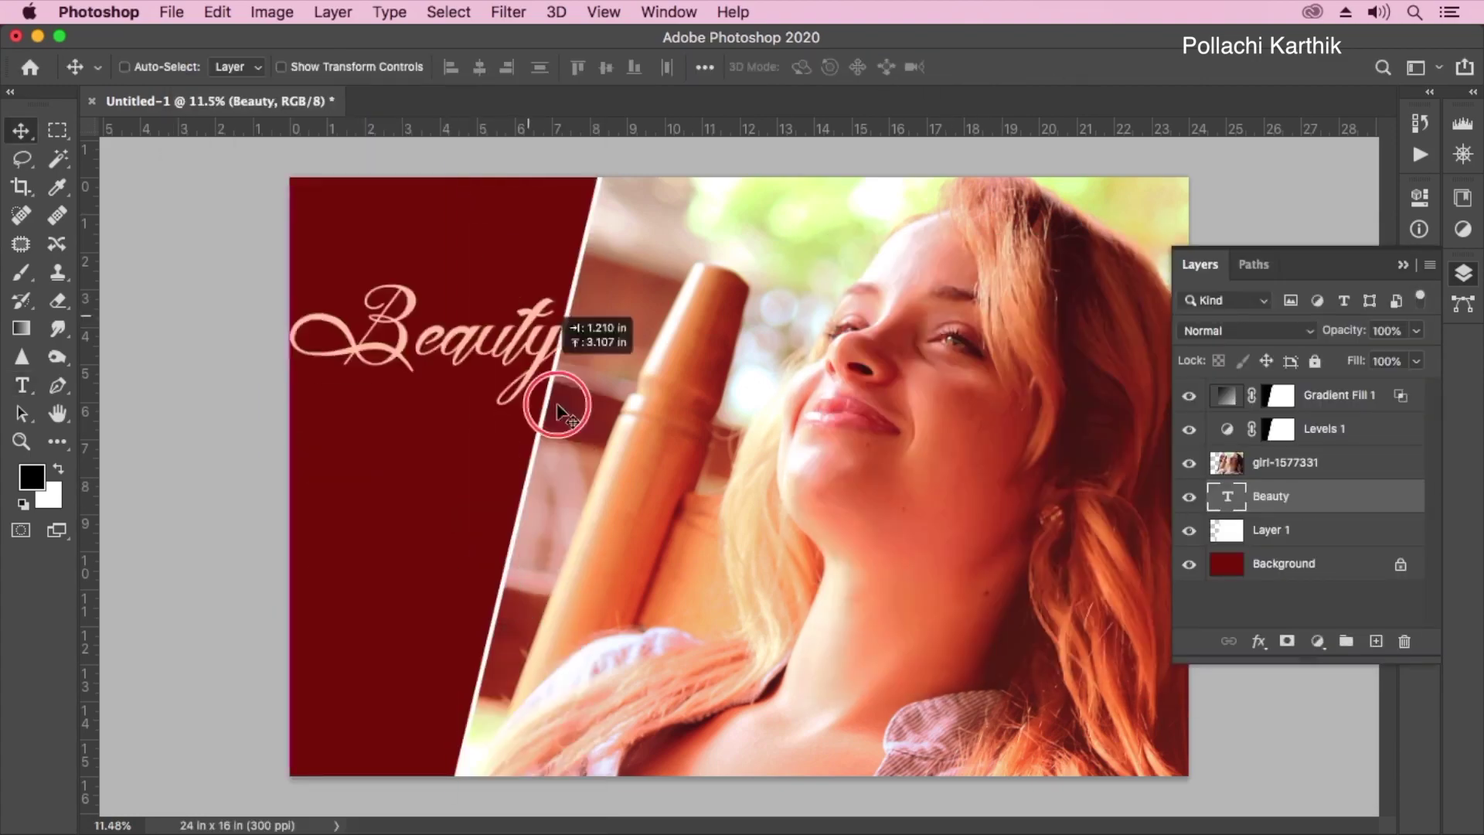
key("ctrl+t")
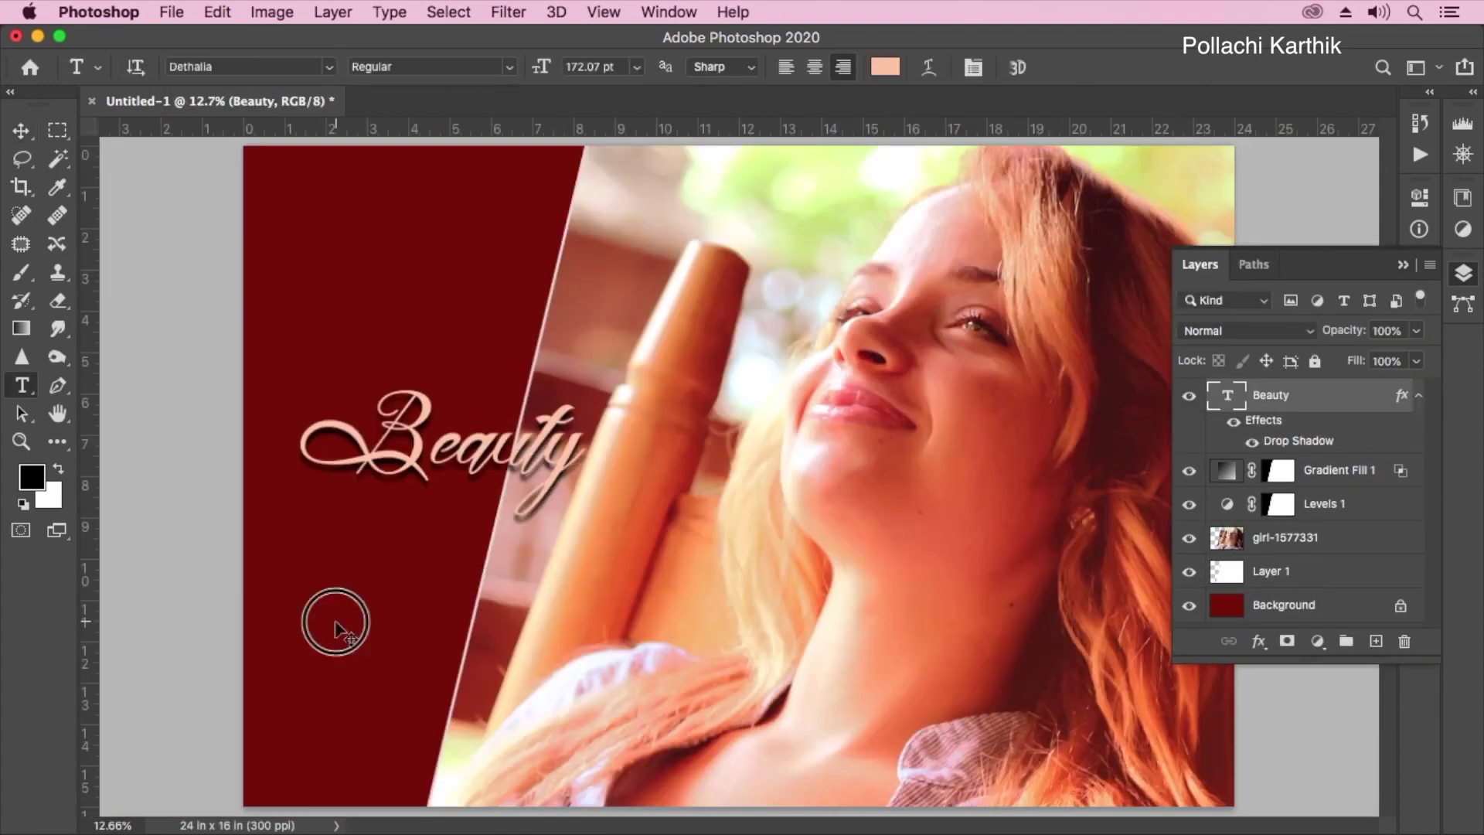
left_click(330, 619)
Add the word 'girl' beneath Beauty in Acumin Variable Concept
left_click(329, 67)
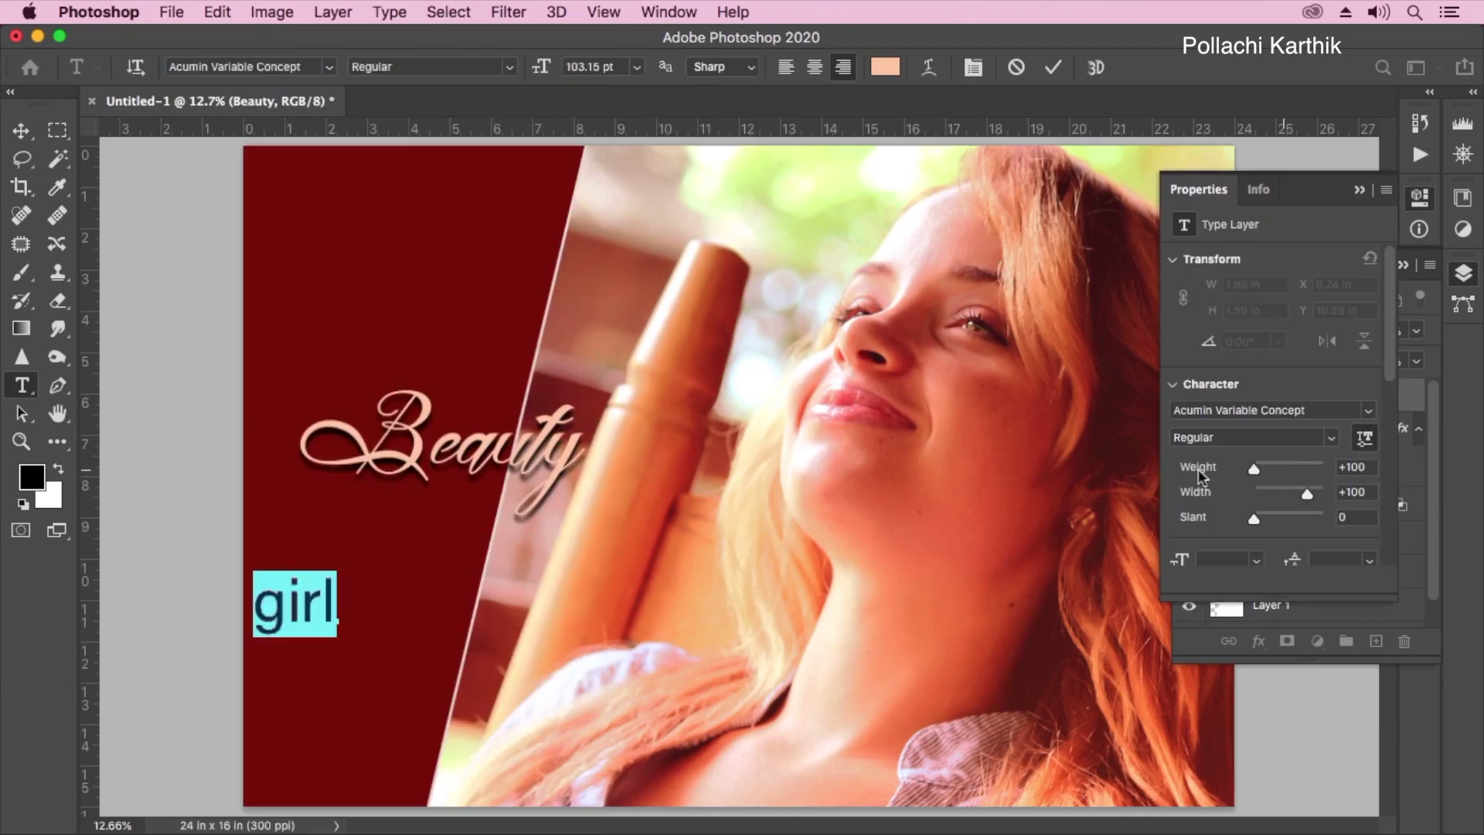
left_click_drag(331, 569, 433, 471)
scroll(551, 466, "down", 2)
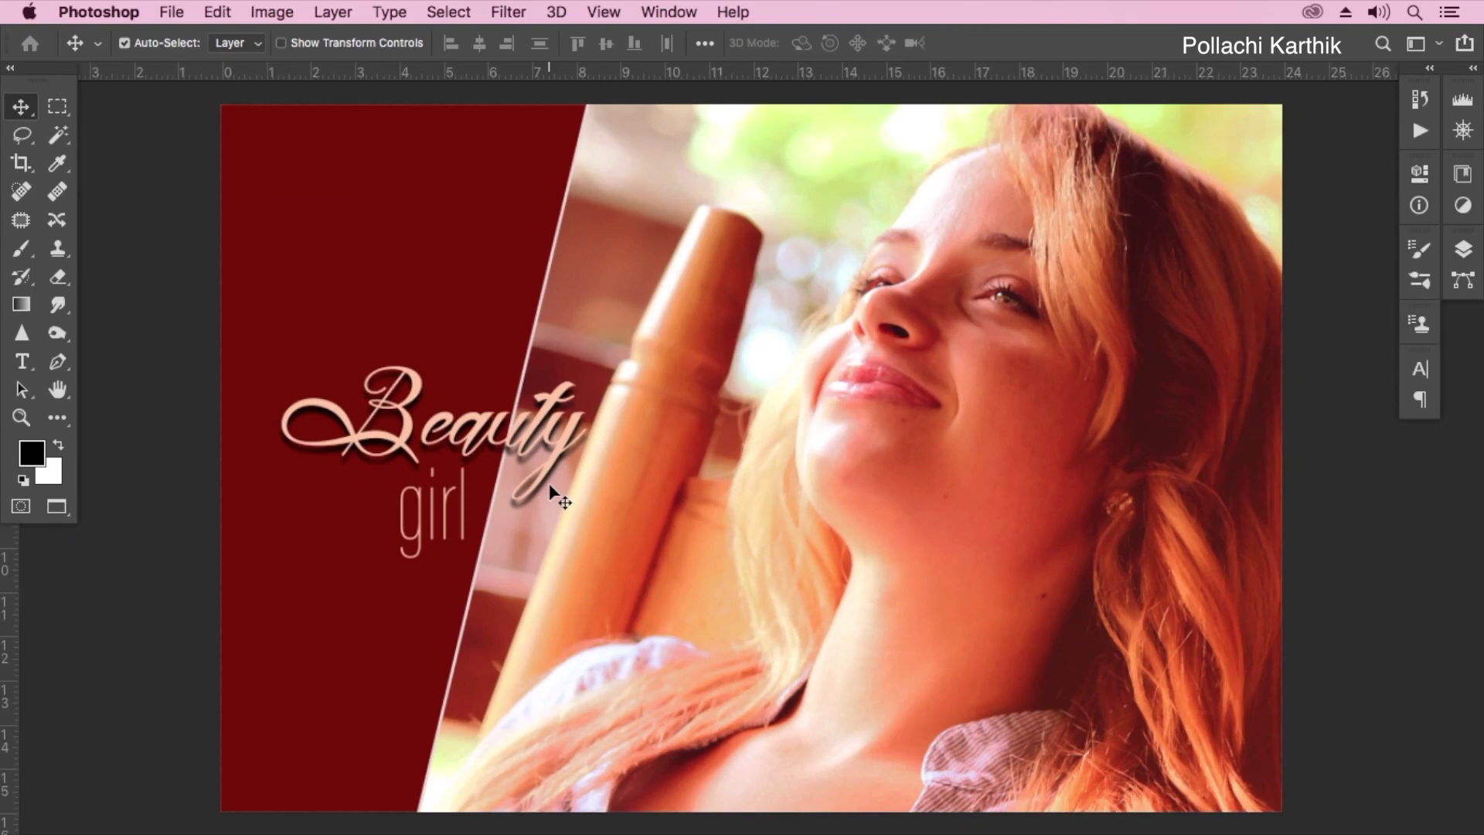
key("u")
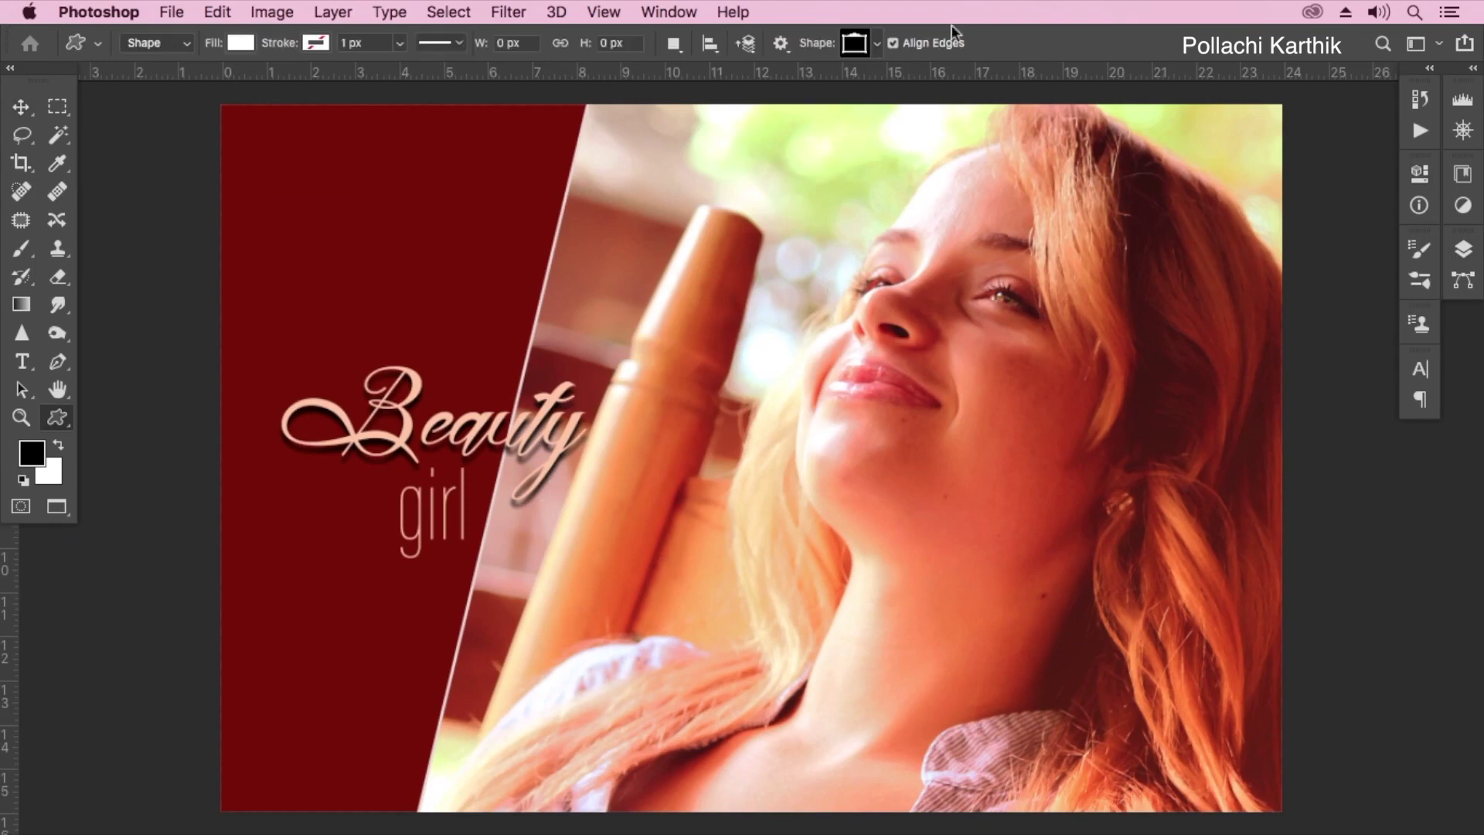
Draw a large rose custom shape from the Flowers set over the red panel
left_click(877, 45)
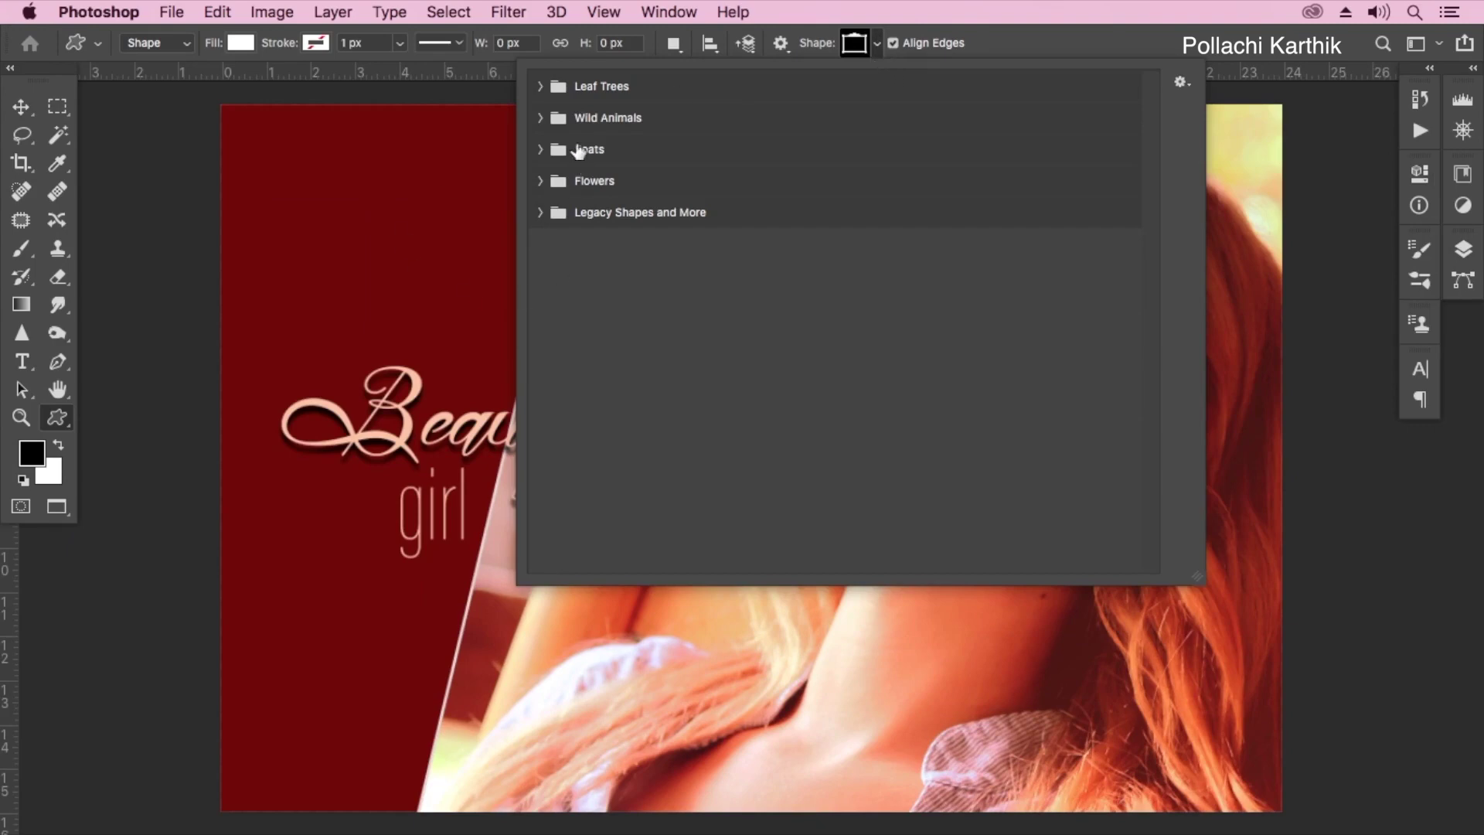
left_click(540, 86)
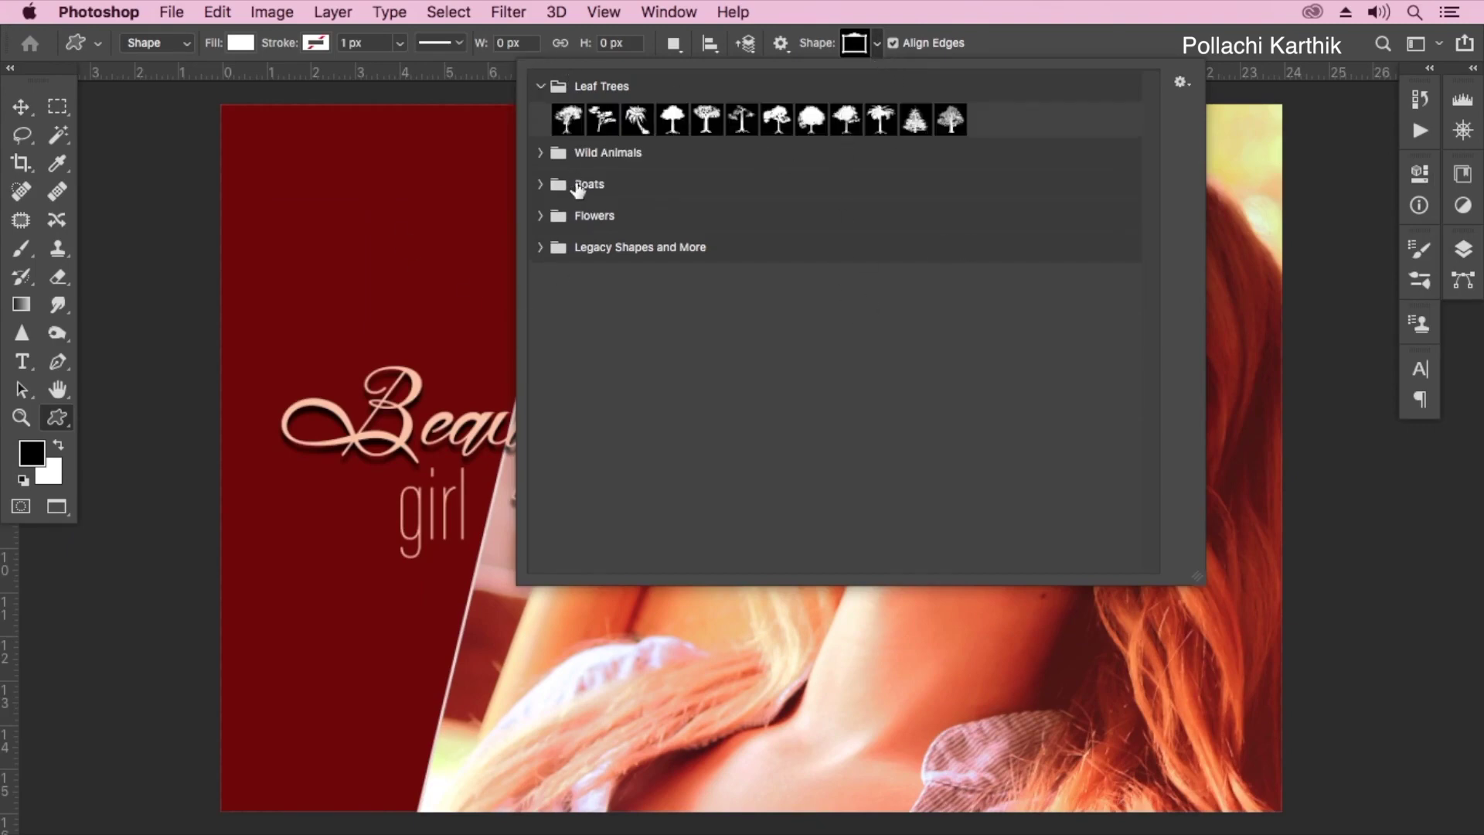
left_click(541, 153)
left_click(542, 152)
left_click(541, 216)
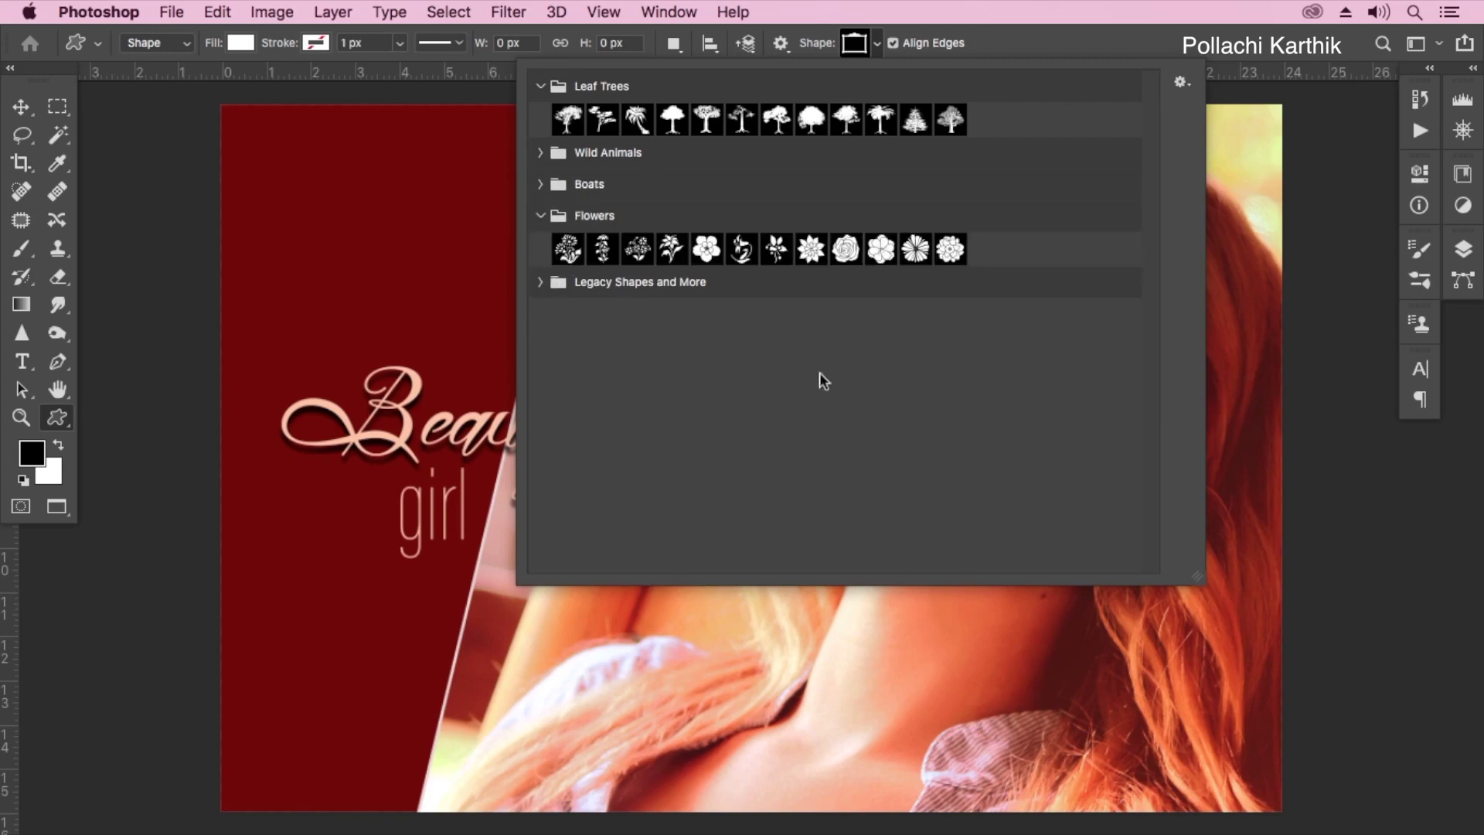
left_click(811, 251)
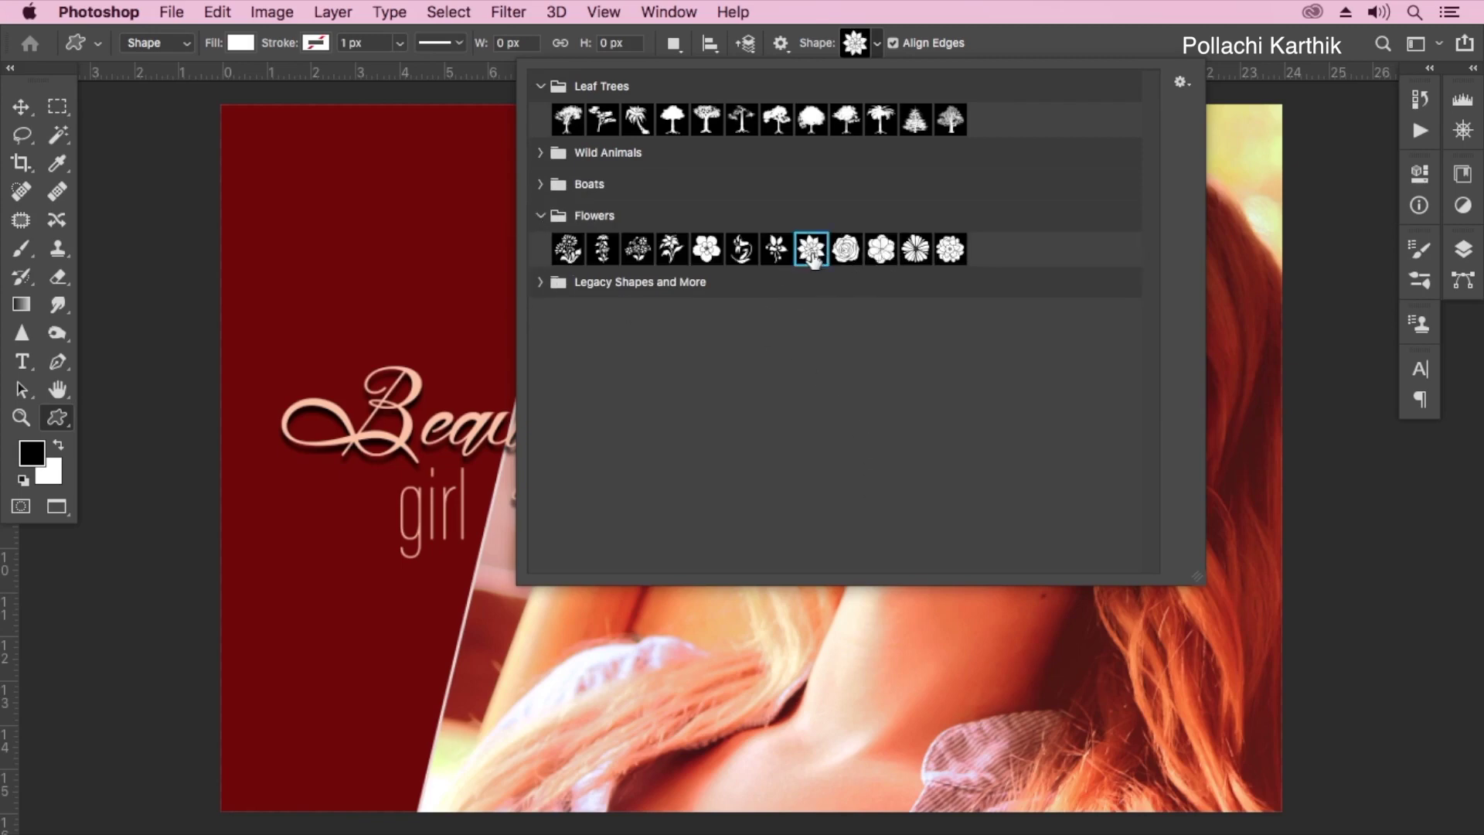
left_click(846, 249)
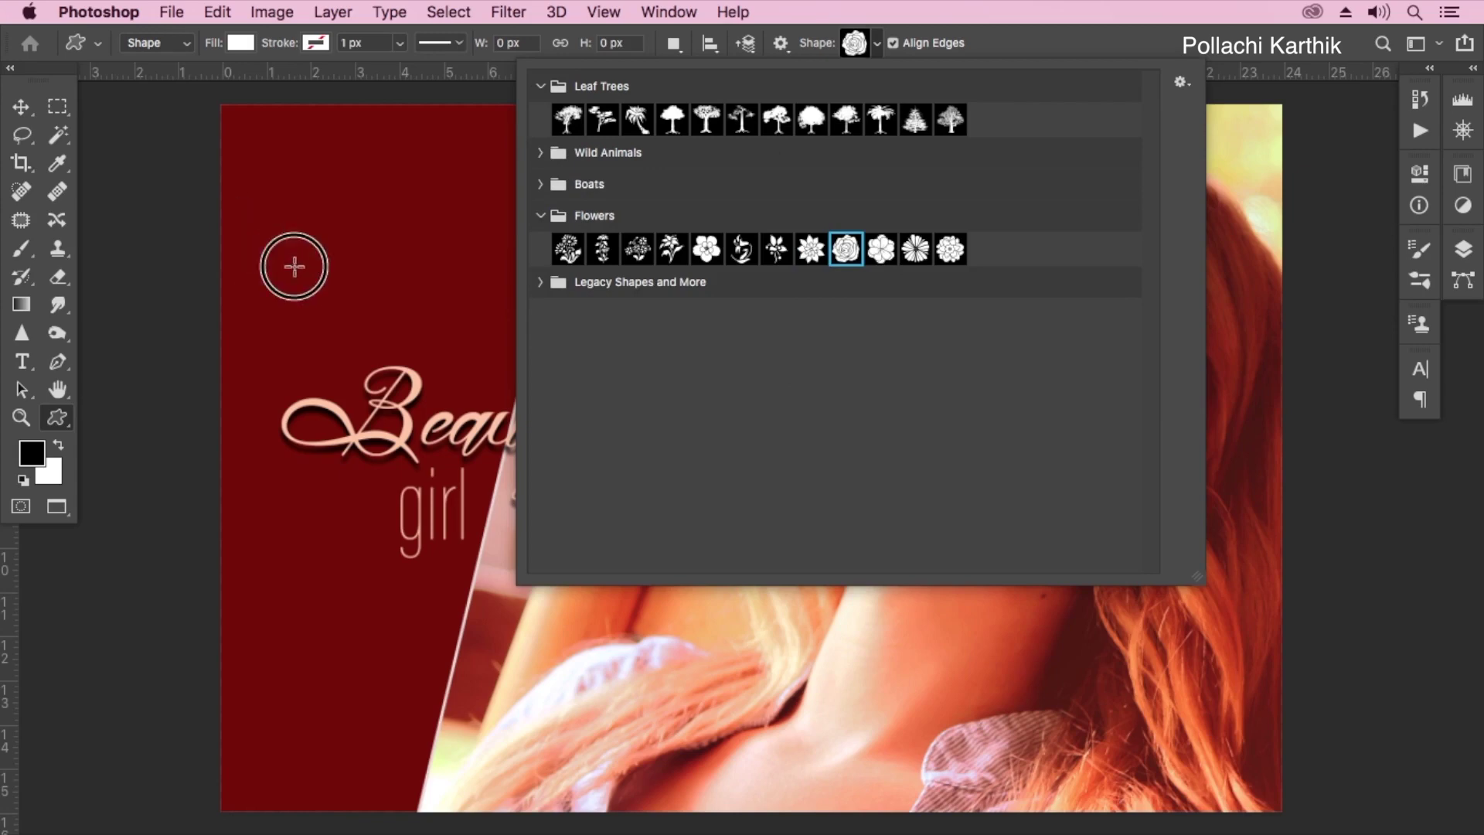
left_click_drag(255, 235, 774, 740)
Set the rose shape's fill to pale peach #edb58f
left_click(241, 43)
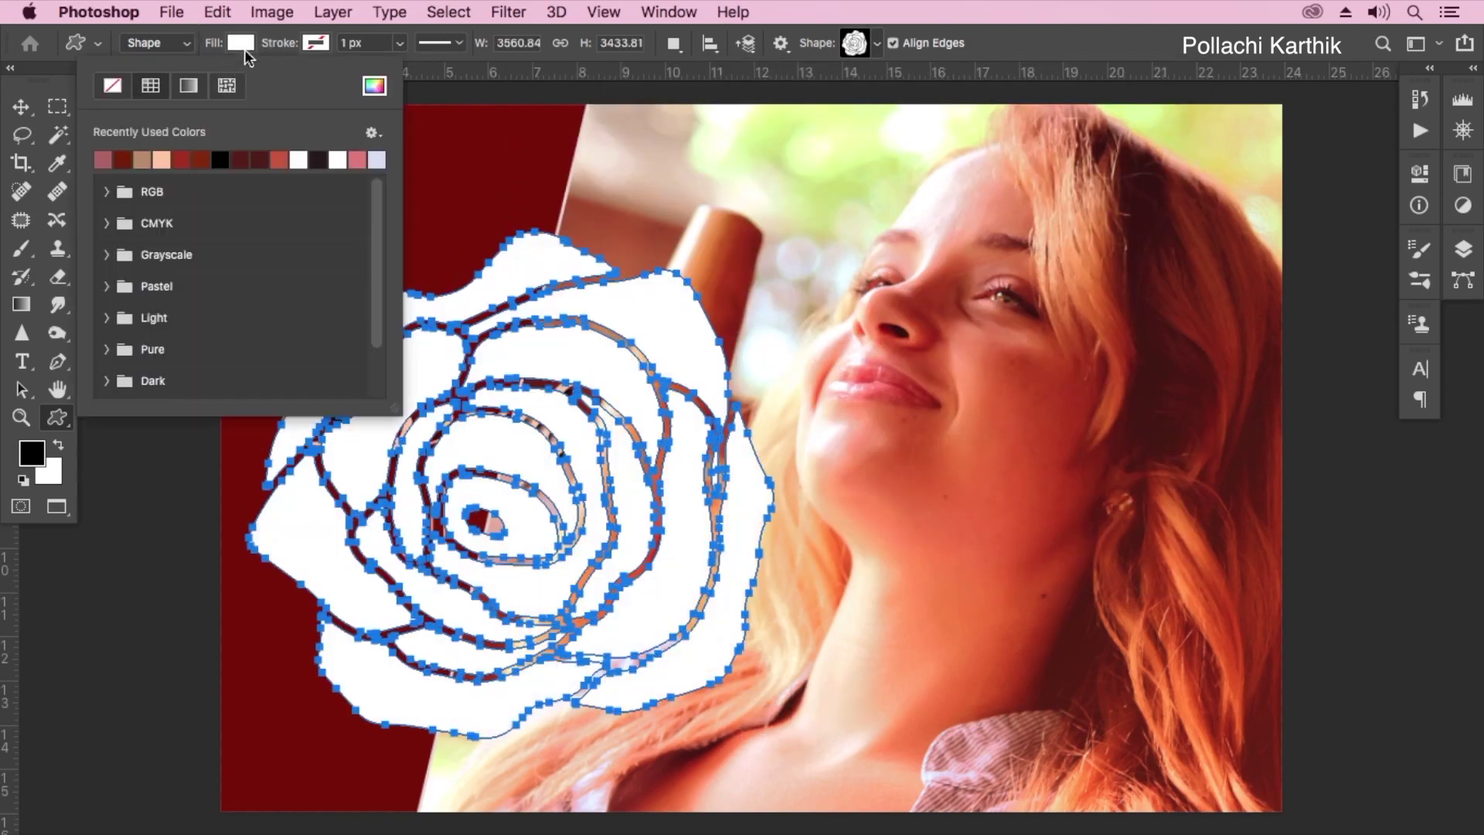
left_click(374, 85)
left_click(531, 182)
left_click_drag(962, 340, 962, 340)
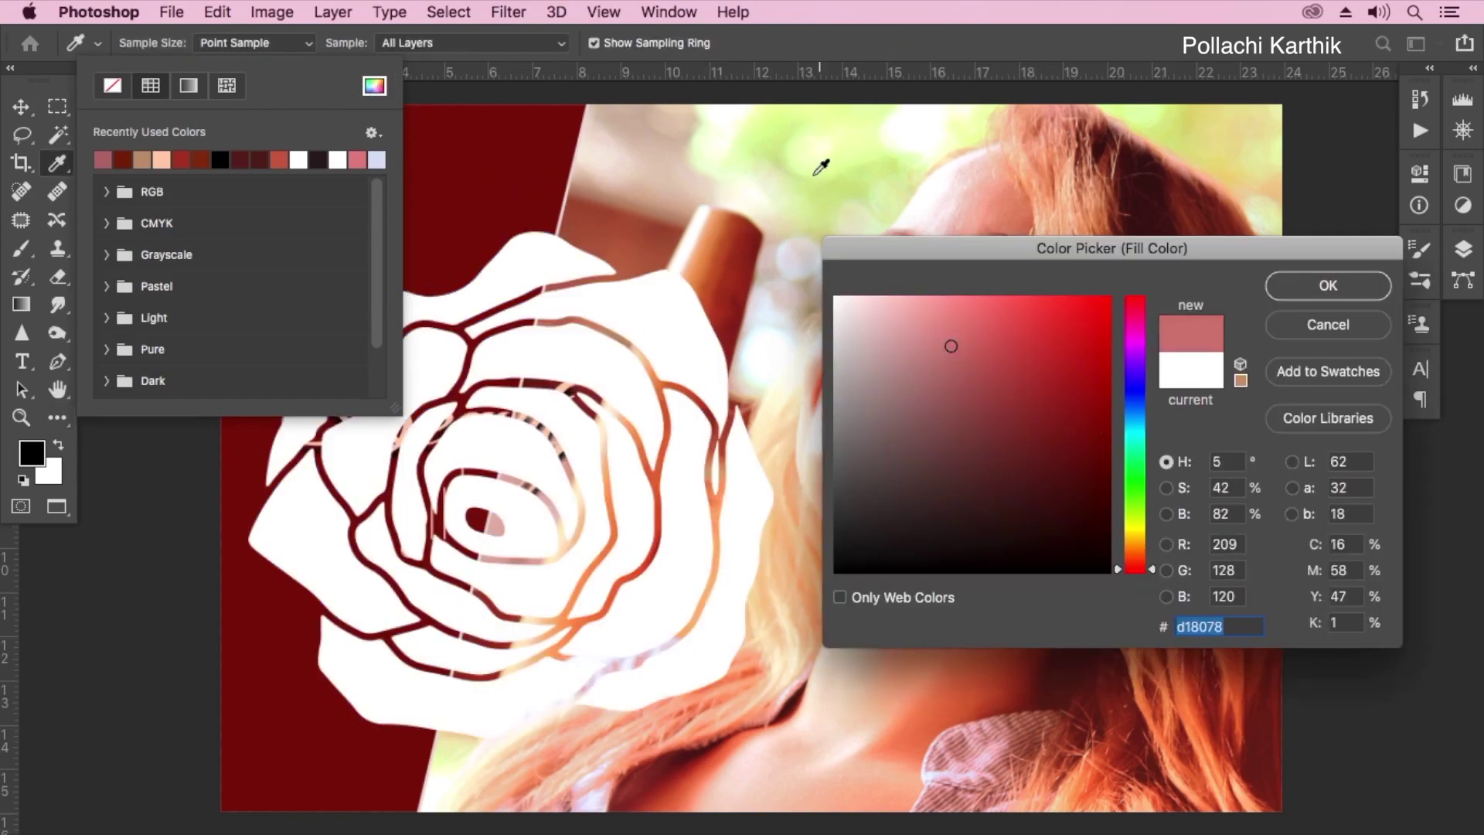
left_click(692, 159)
left_click(780, 225)
left_click(932, 331)
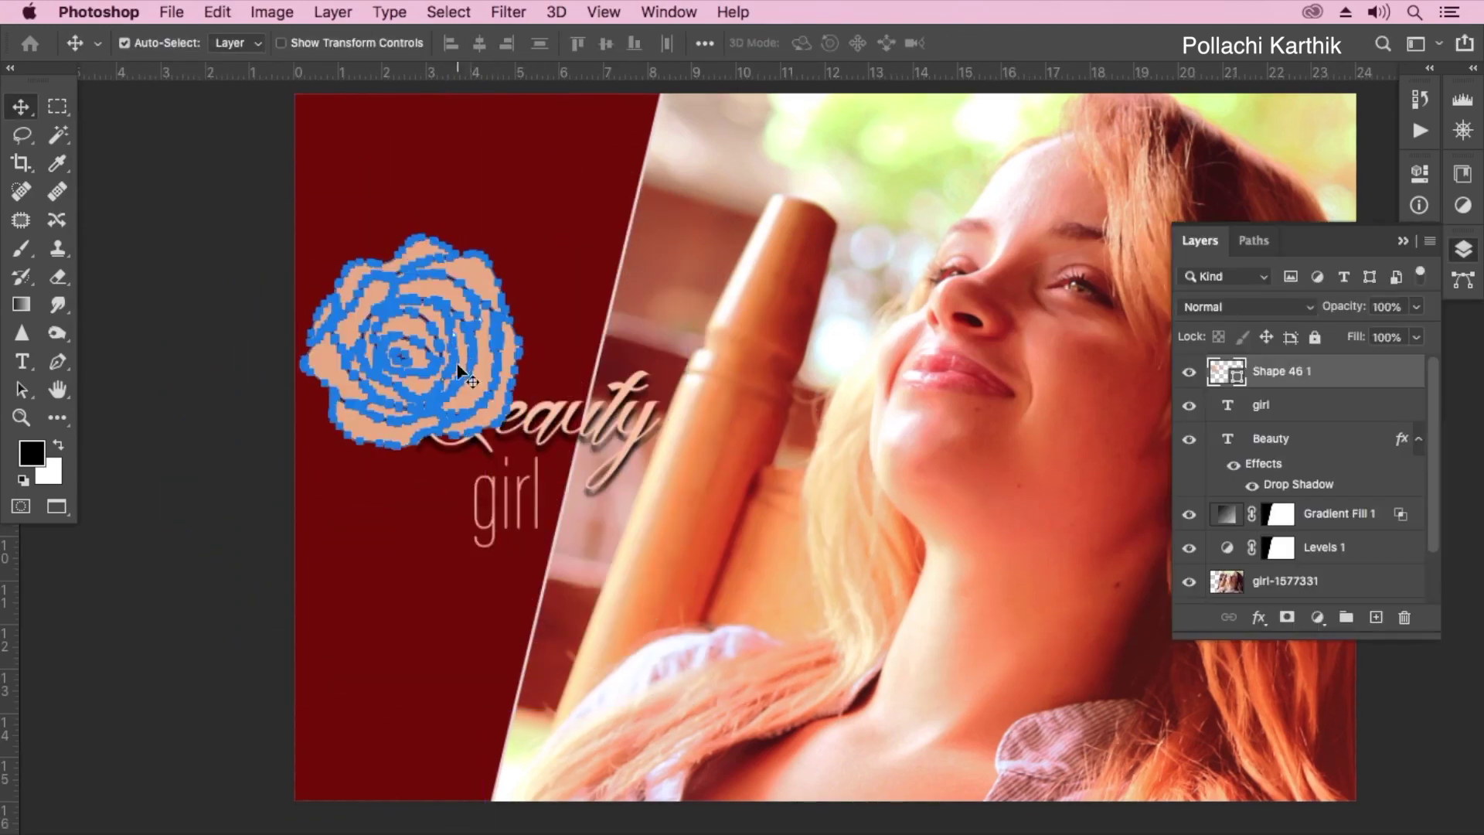
Place the rose layer beneath the Beauty text and fade it to 17% opacity
key("super+equal")
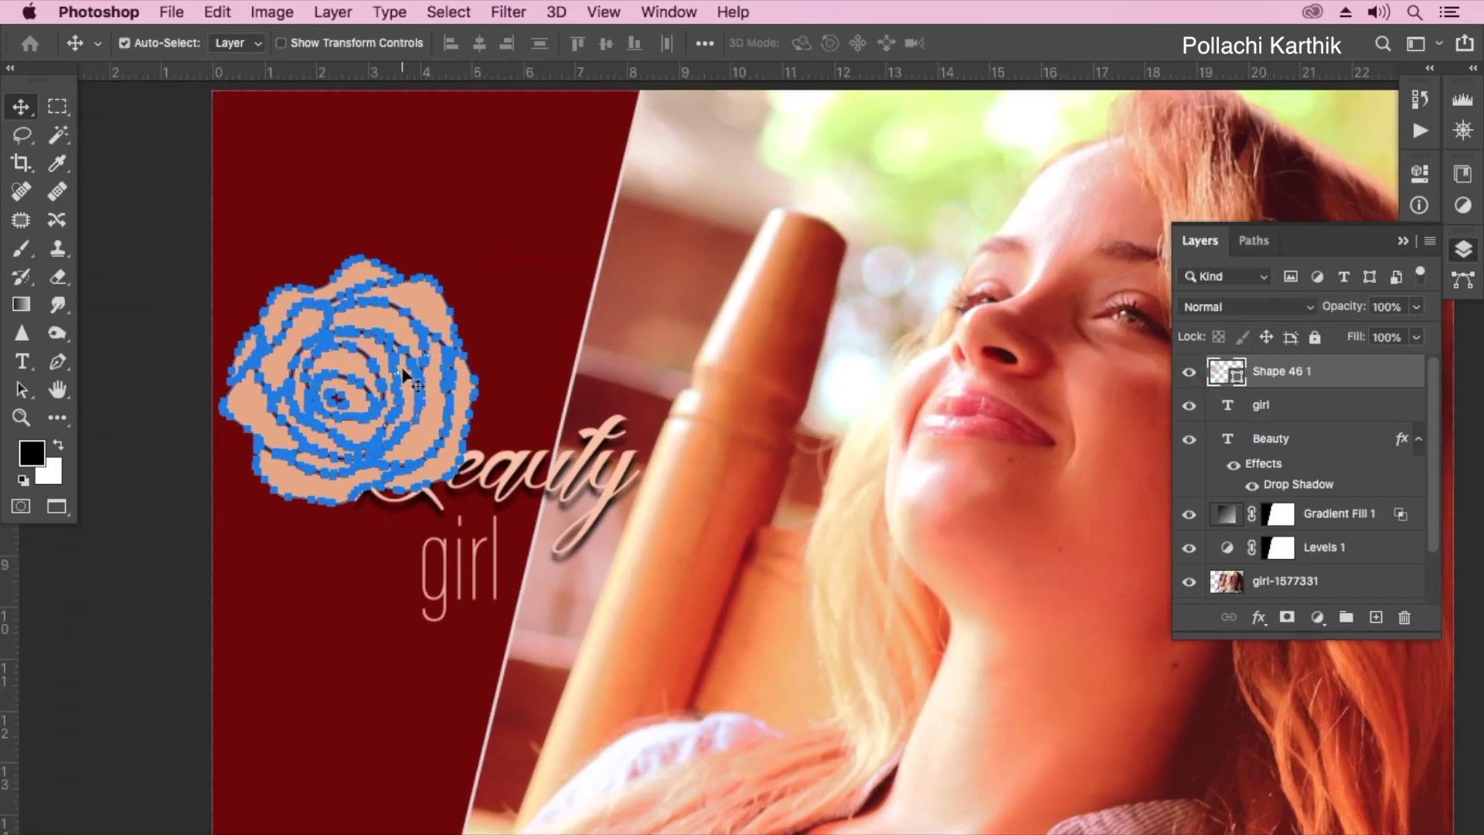
left_click_drag(413, 370, 421, 380)
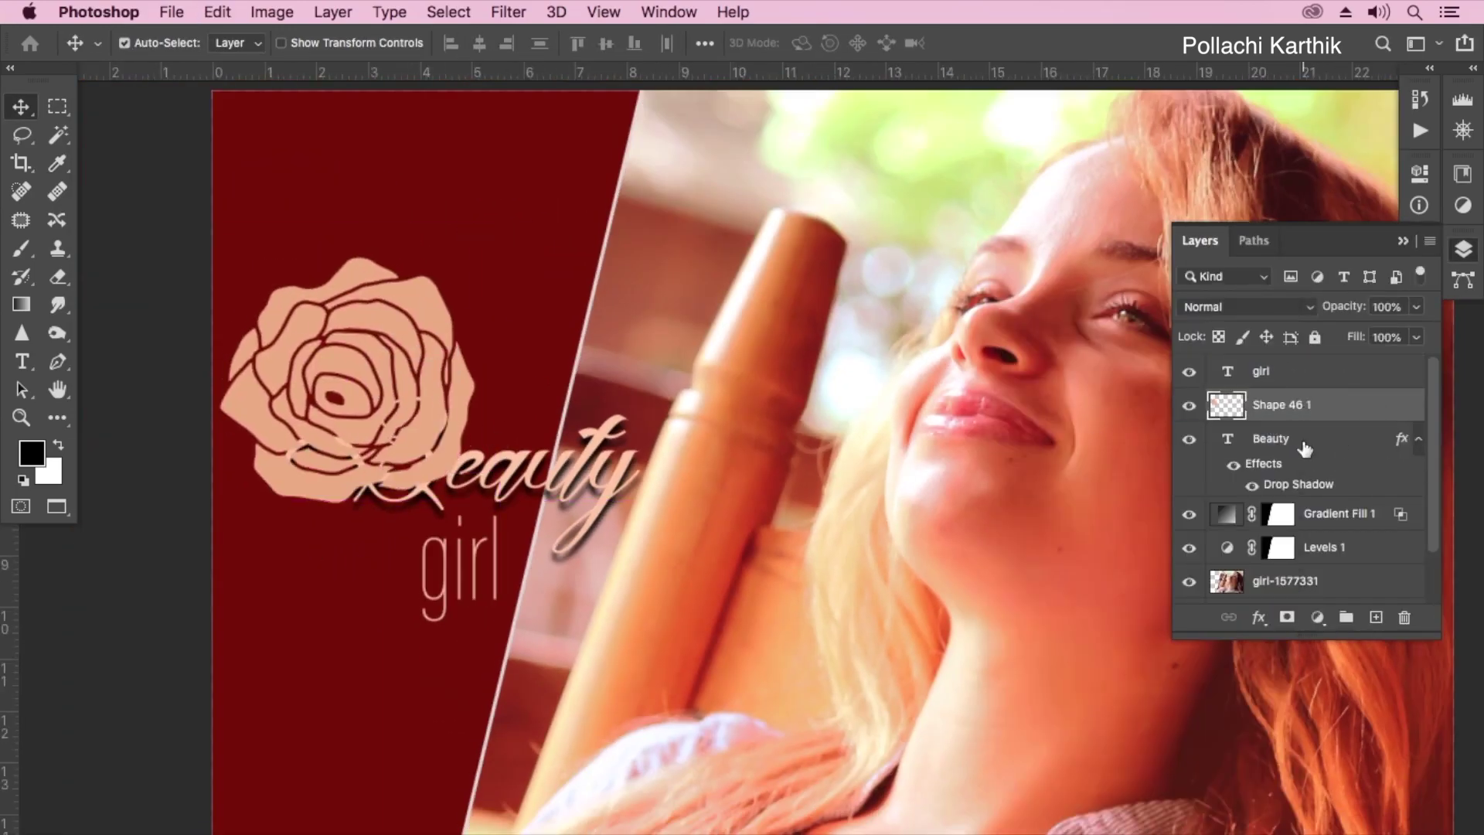
left_click_drag(1275, 371, 1313, 463)
key("super+t")
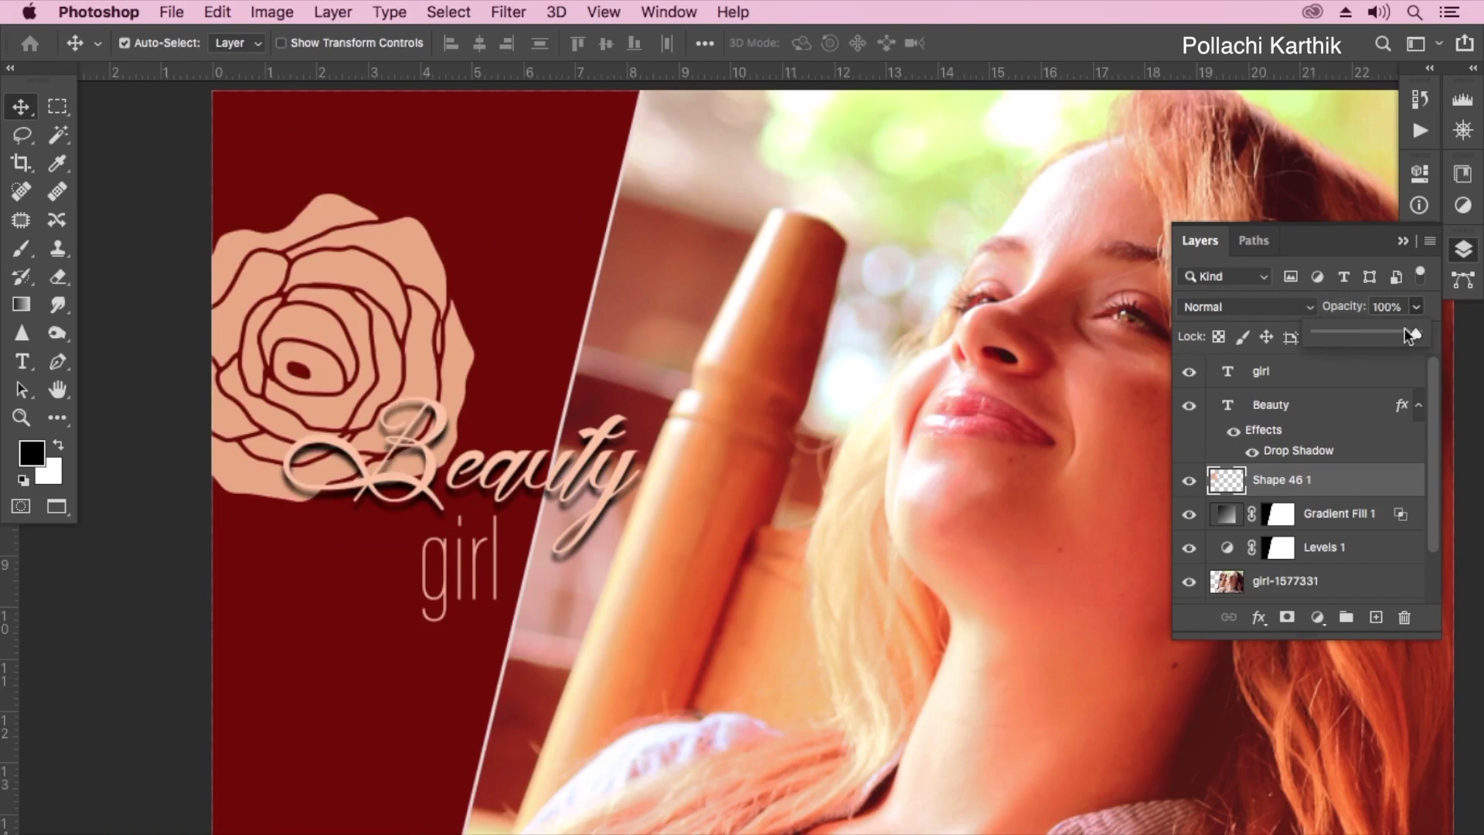
left_click_drag(1411, 334, 1327, 334)
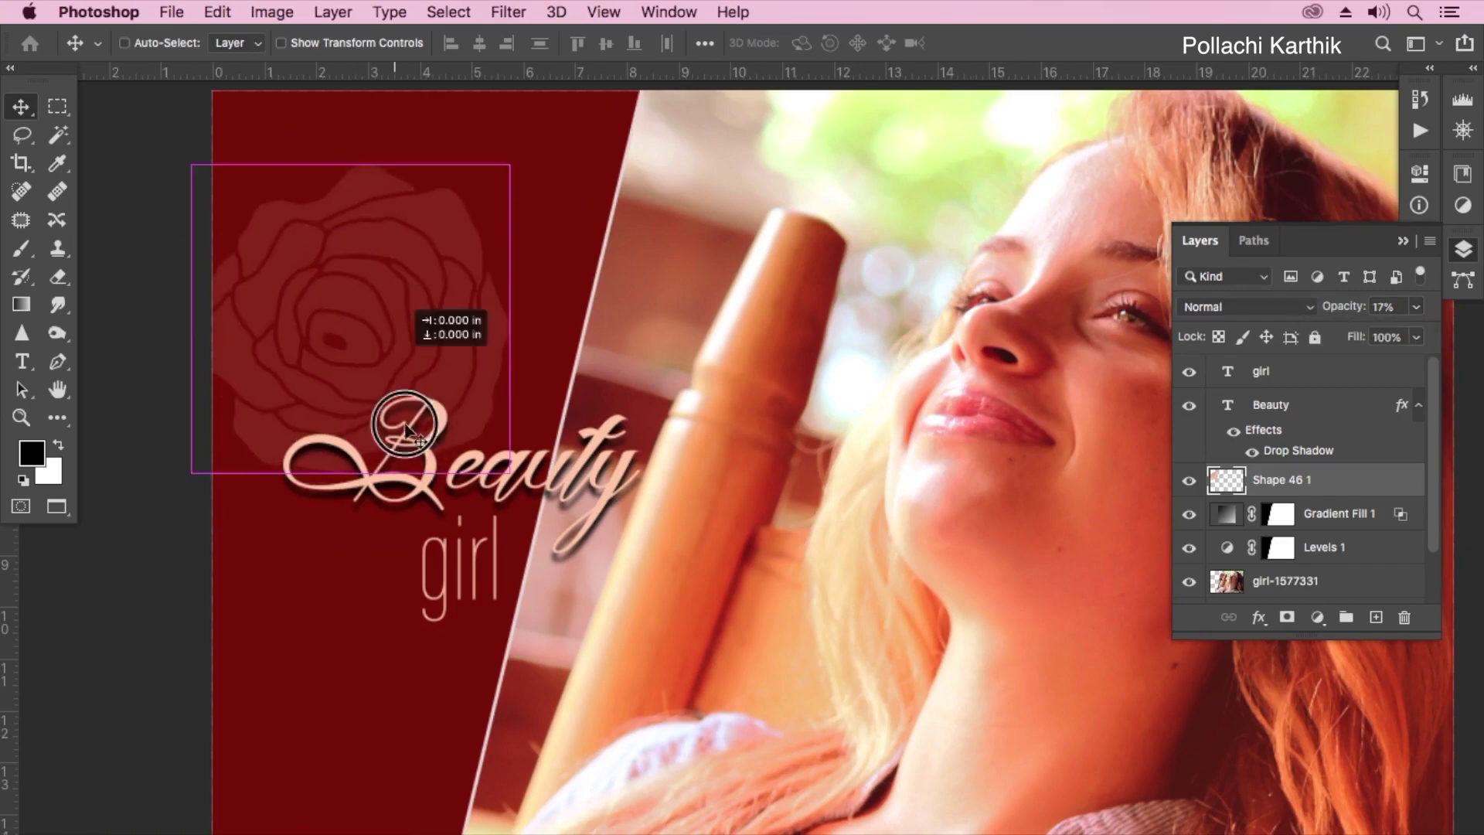
left_click_drag(394, 323, 364, 613)
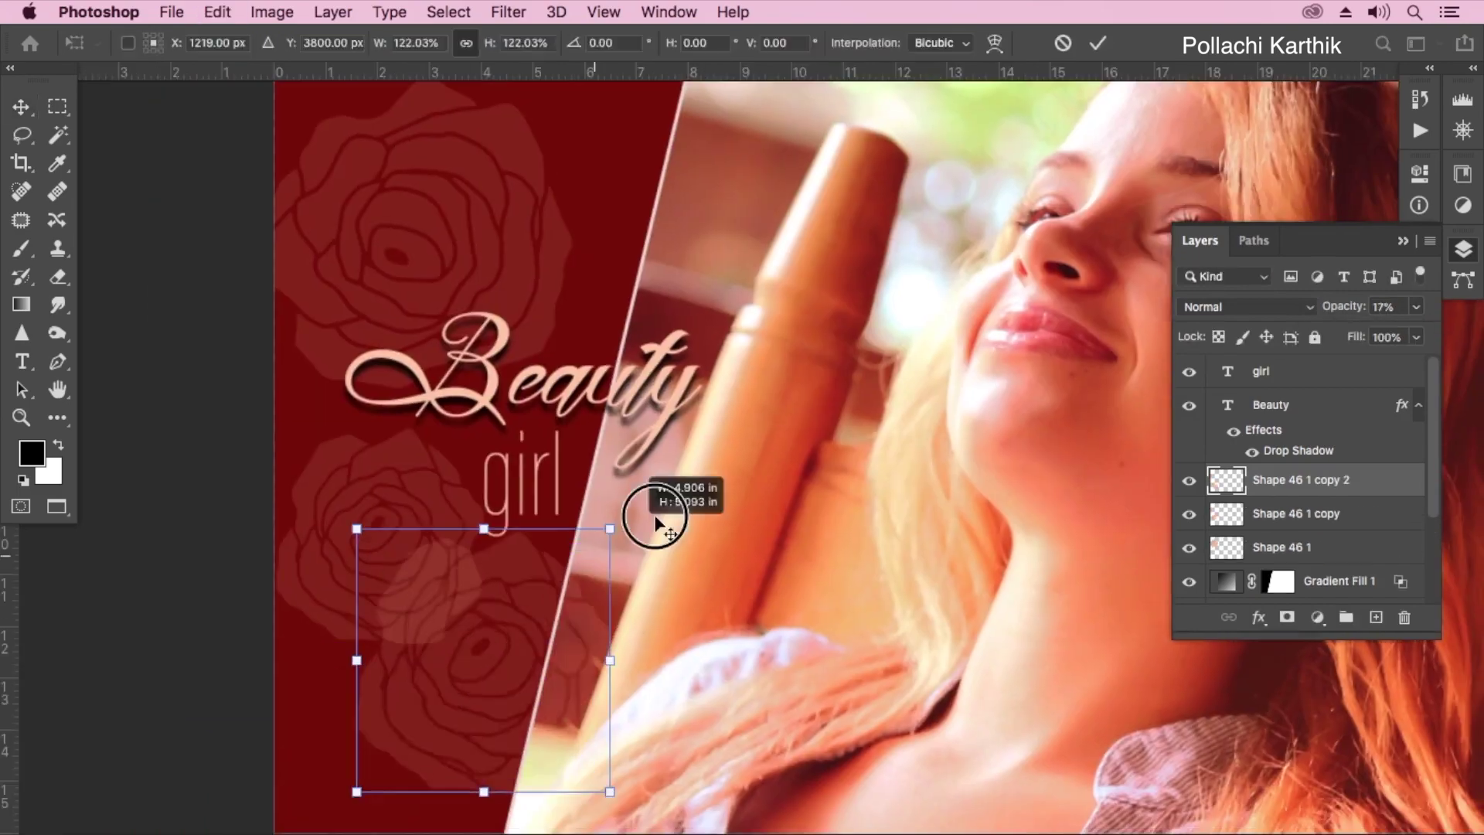
key("Return")
Make two faded rose copies and send all three rose layers behind the photo
left_click_drag(1004, 517, 1000, 453)
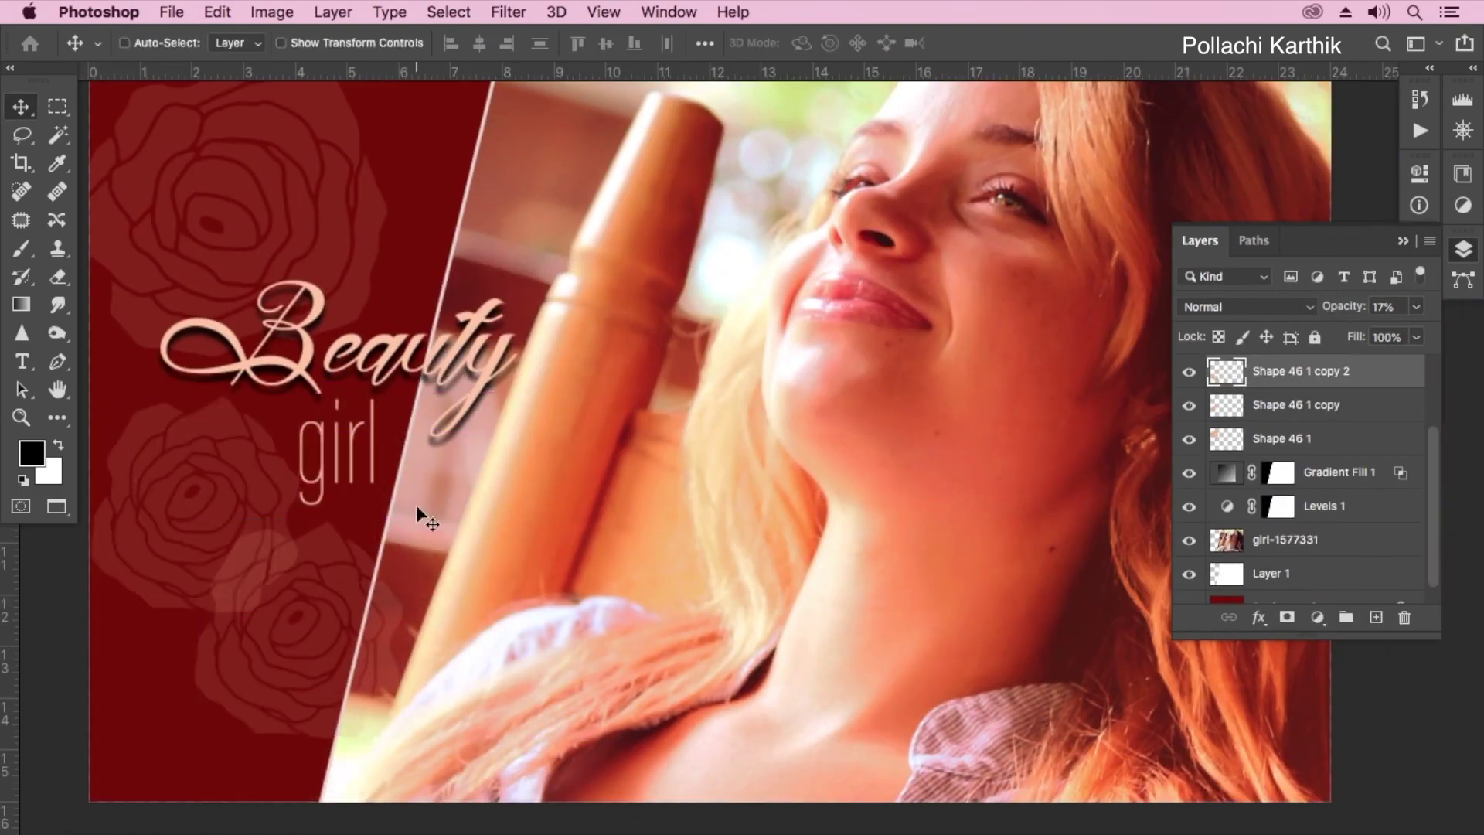
left_click_drag(417, 513, 540, 441)
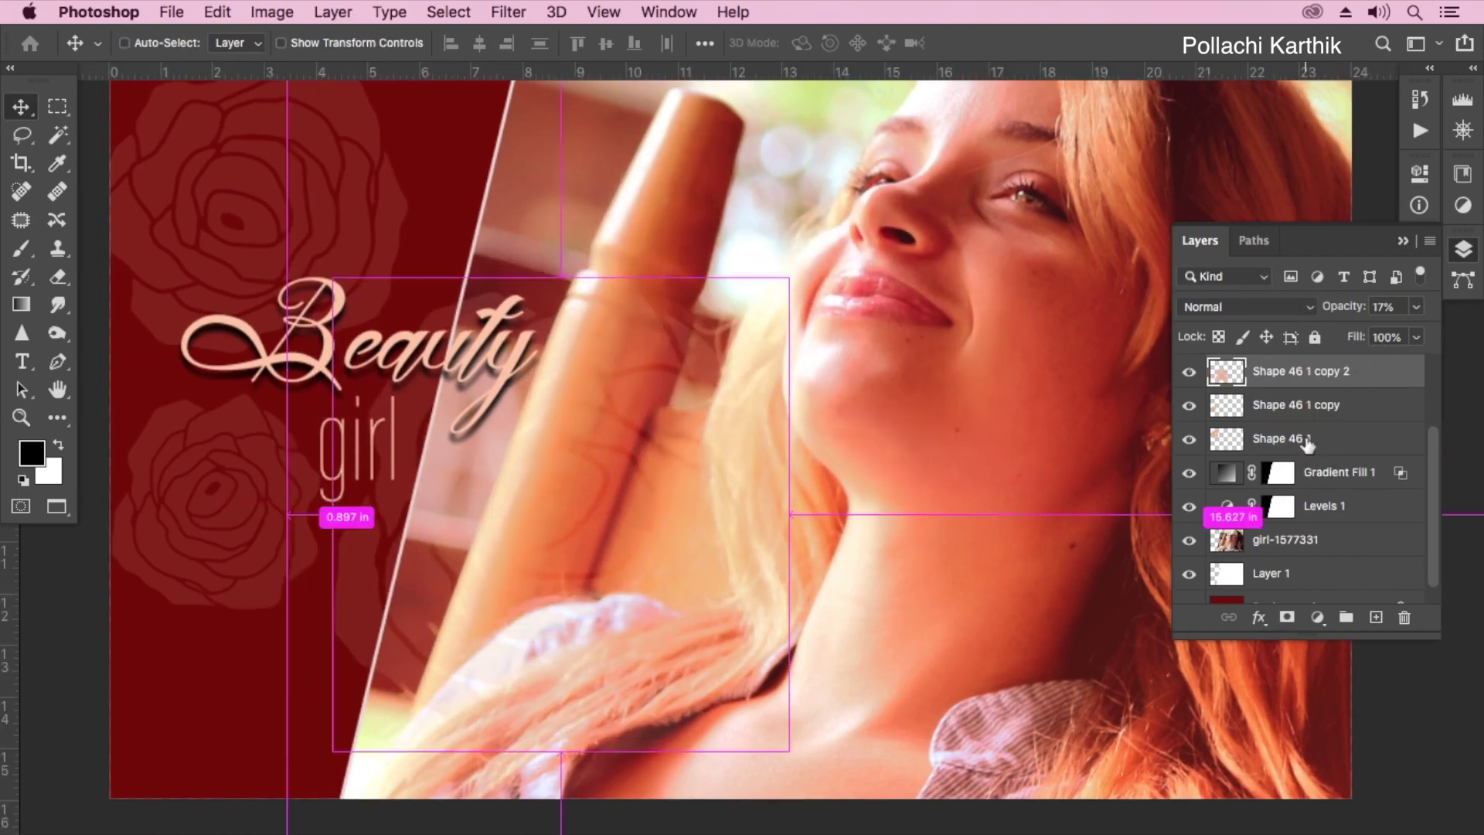
left_click(1308, 439, "shift")
key("super+shift+bracketleft")
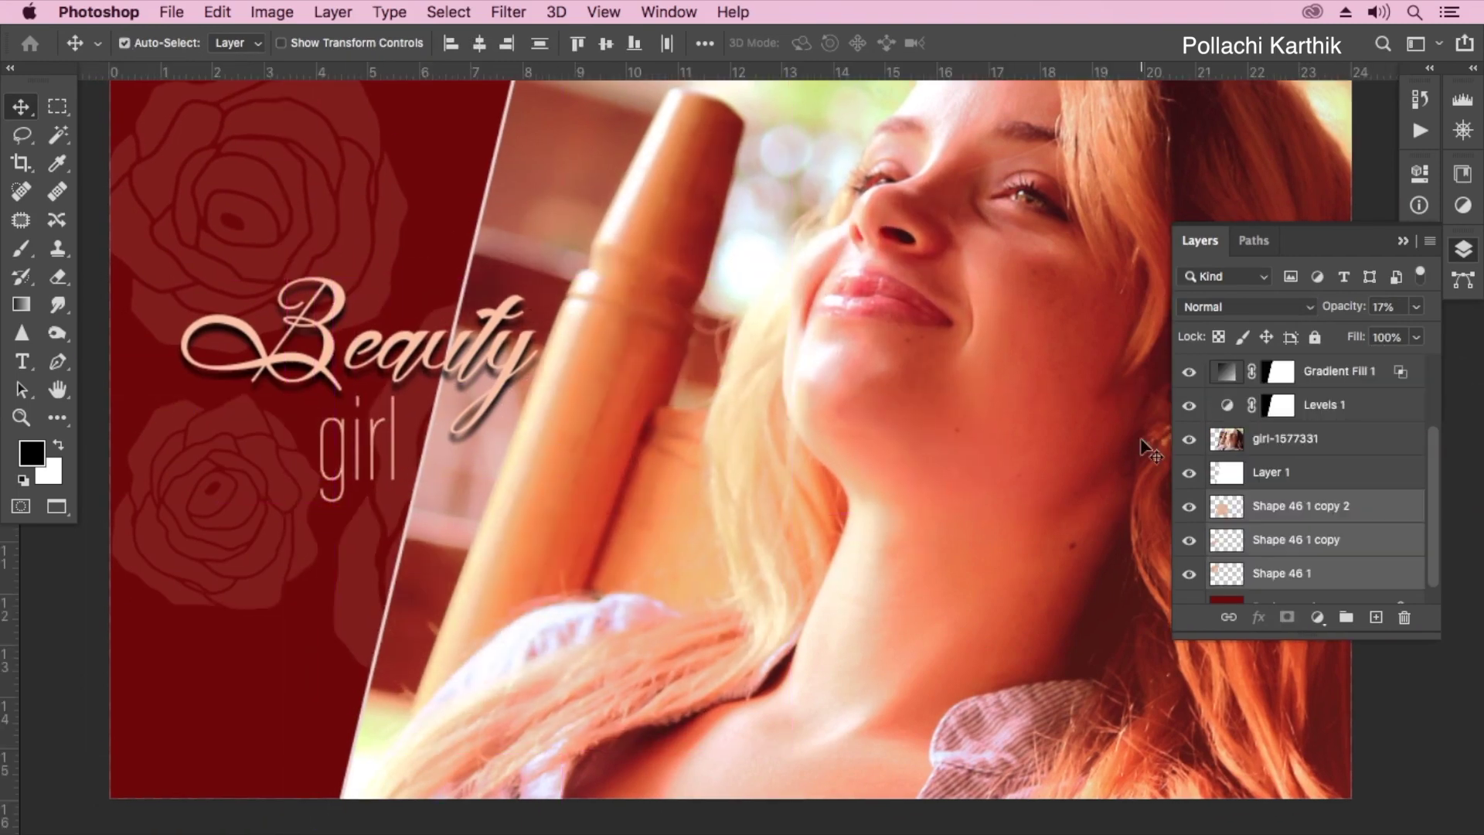
scroll(1431, 531, "down", 1)
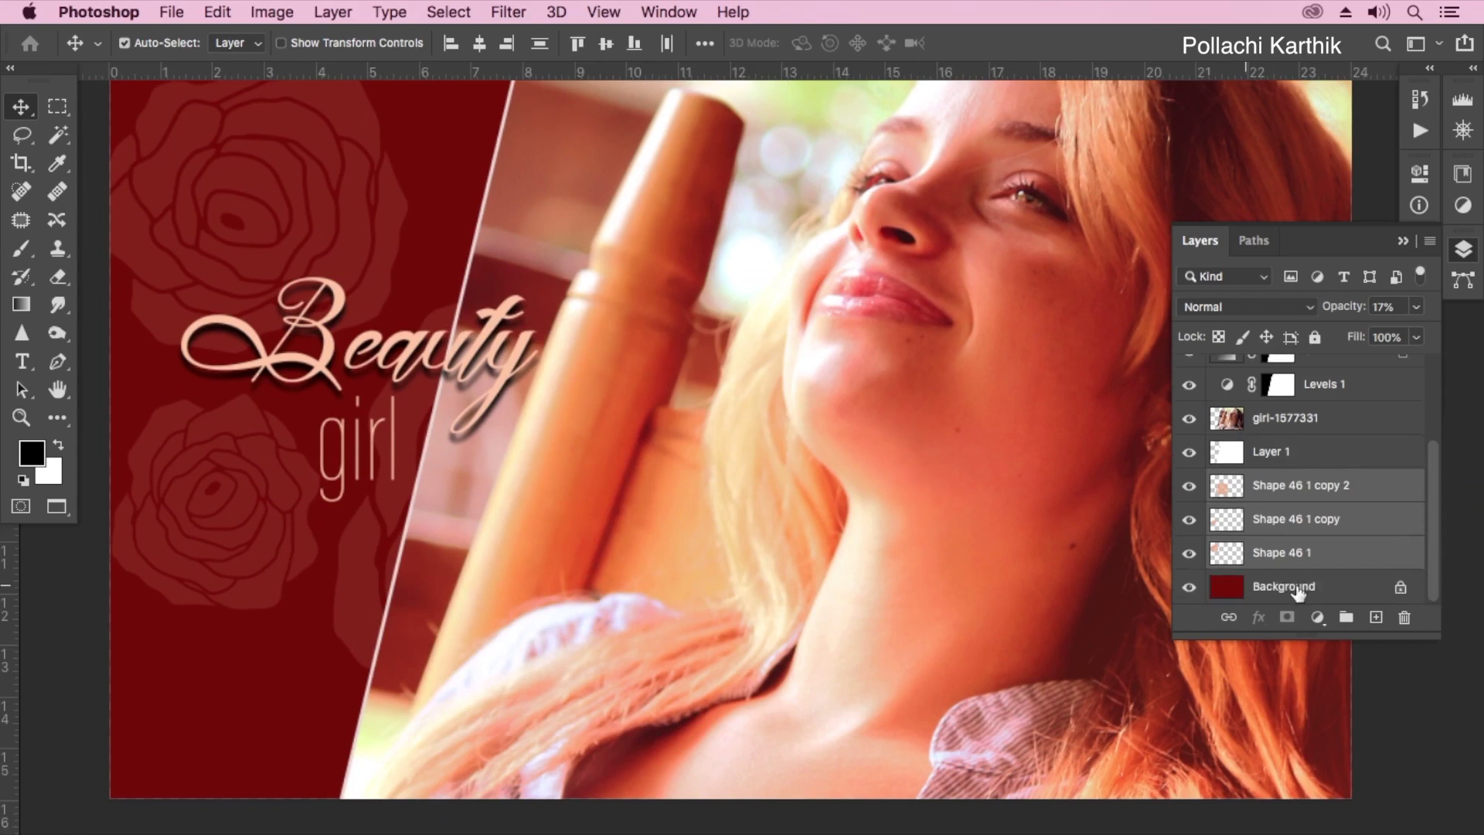
scroll(546, 497, "down", 2)
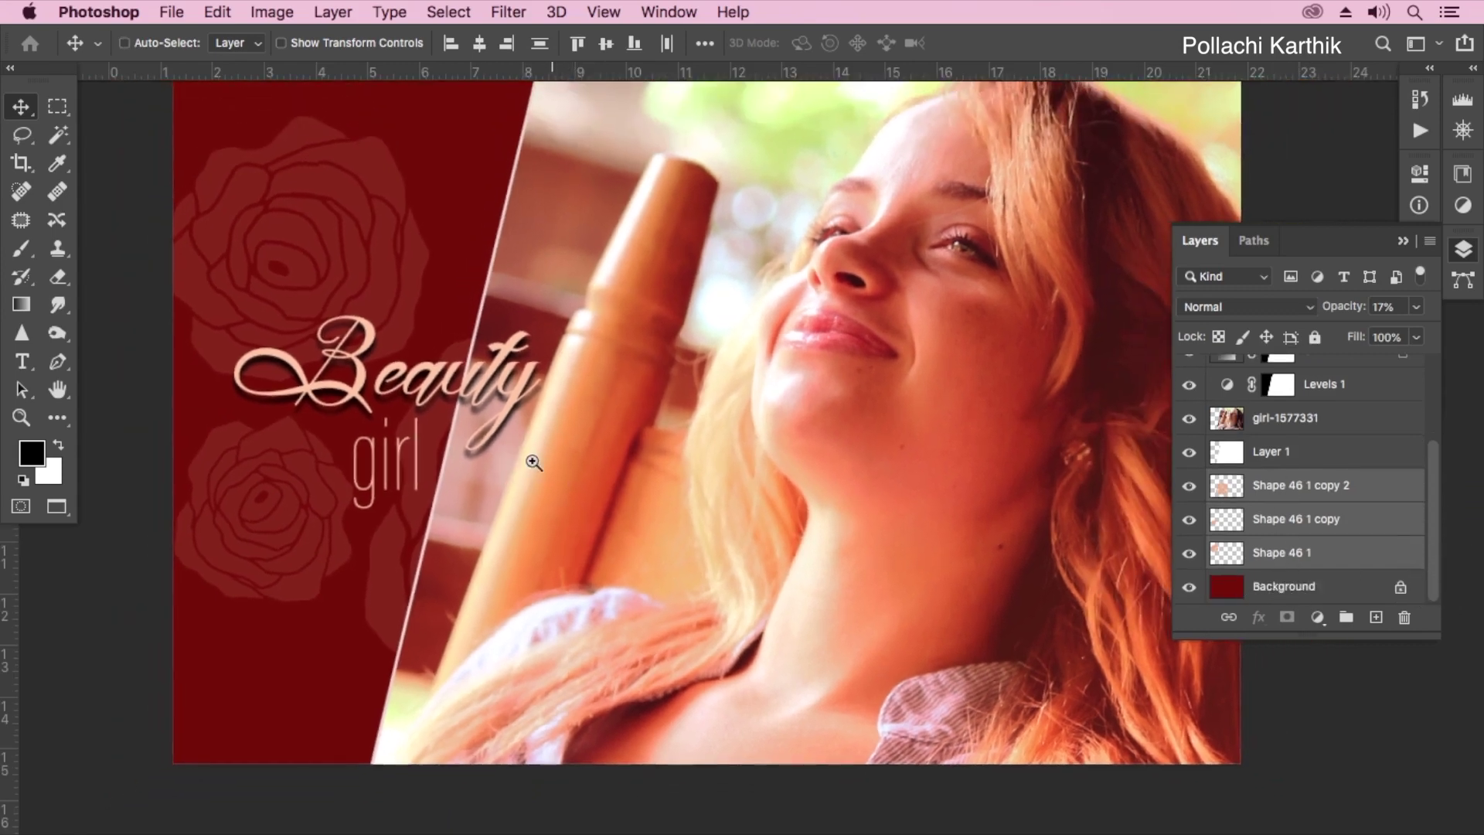
Enlarge one rose copy slightly and move it down the panel
left_click(398, 502)
key("super+t")
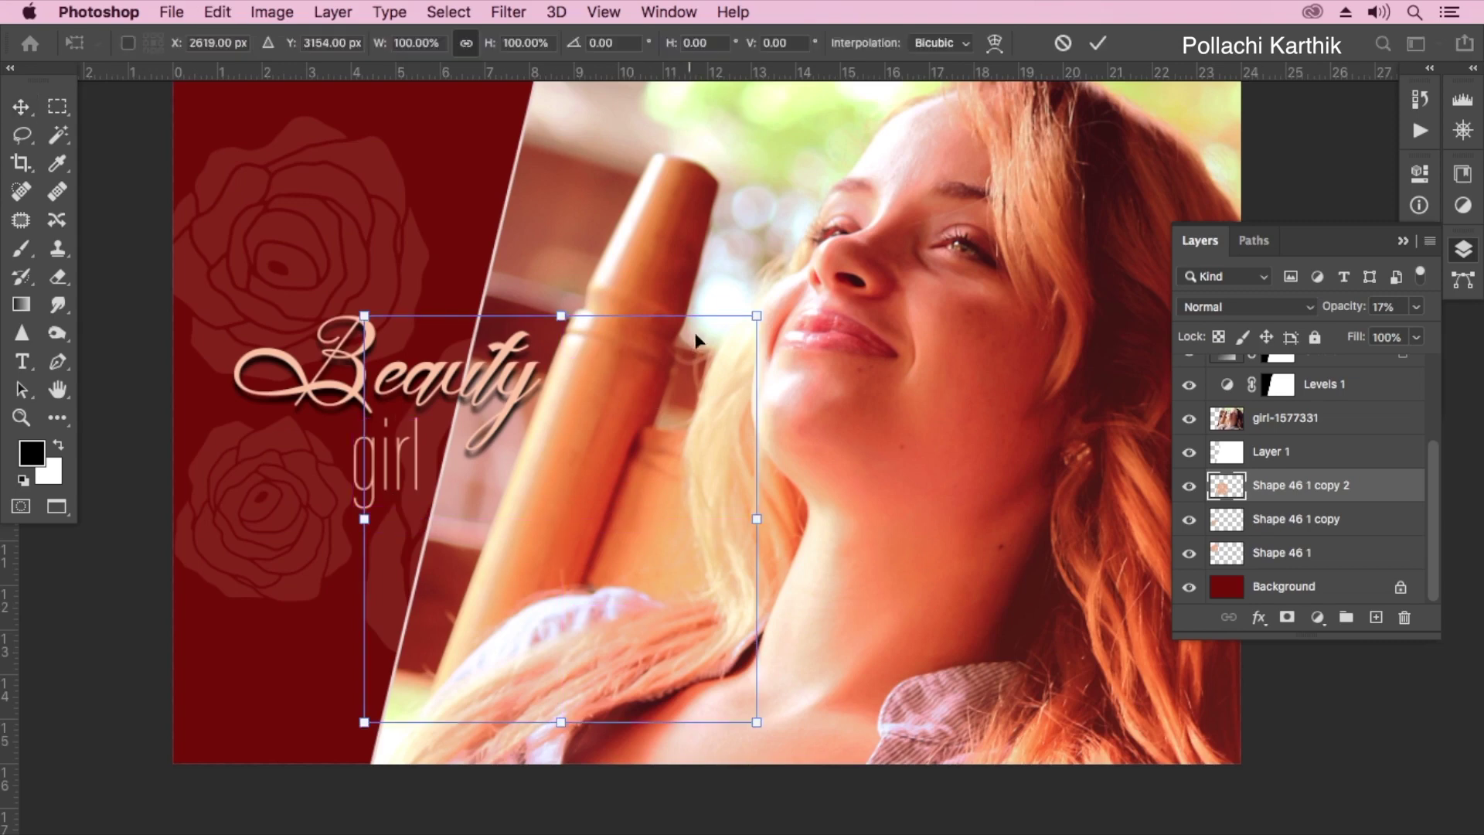
left_click_drag(765, 314, 773, 298)
key("Return")
left_click_drag(513, 530, 73, 703)
Add more rose copies down the left and at the top-right of the panel
key("super+j")
key("super+t")
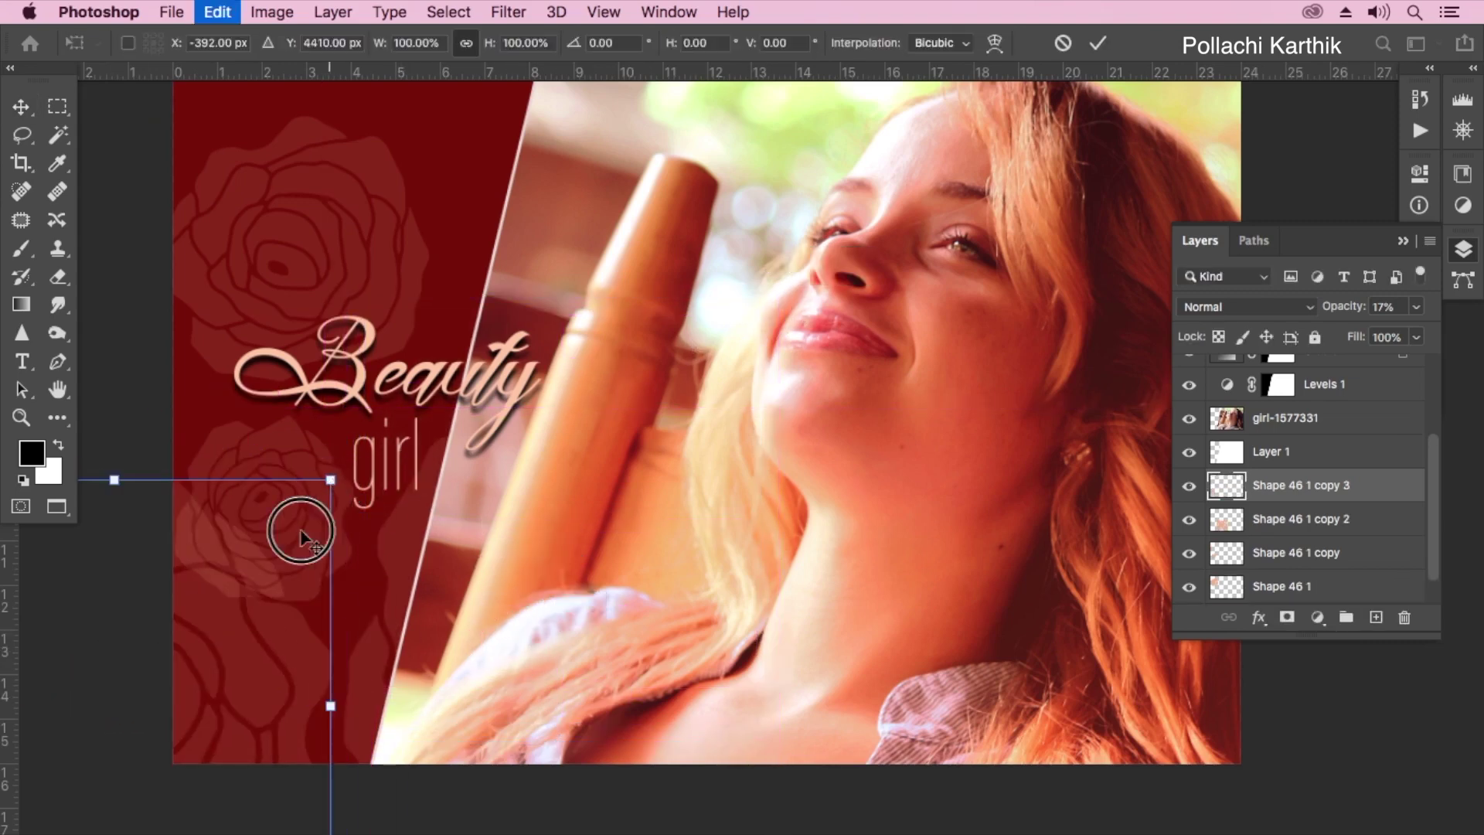
left_click_drag(298, 530, 252, 577)
key("Return")
left_click_drag(232, 657, 286, 679)
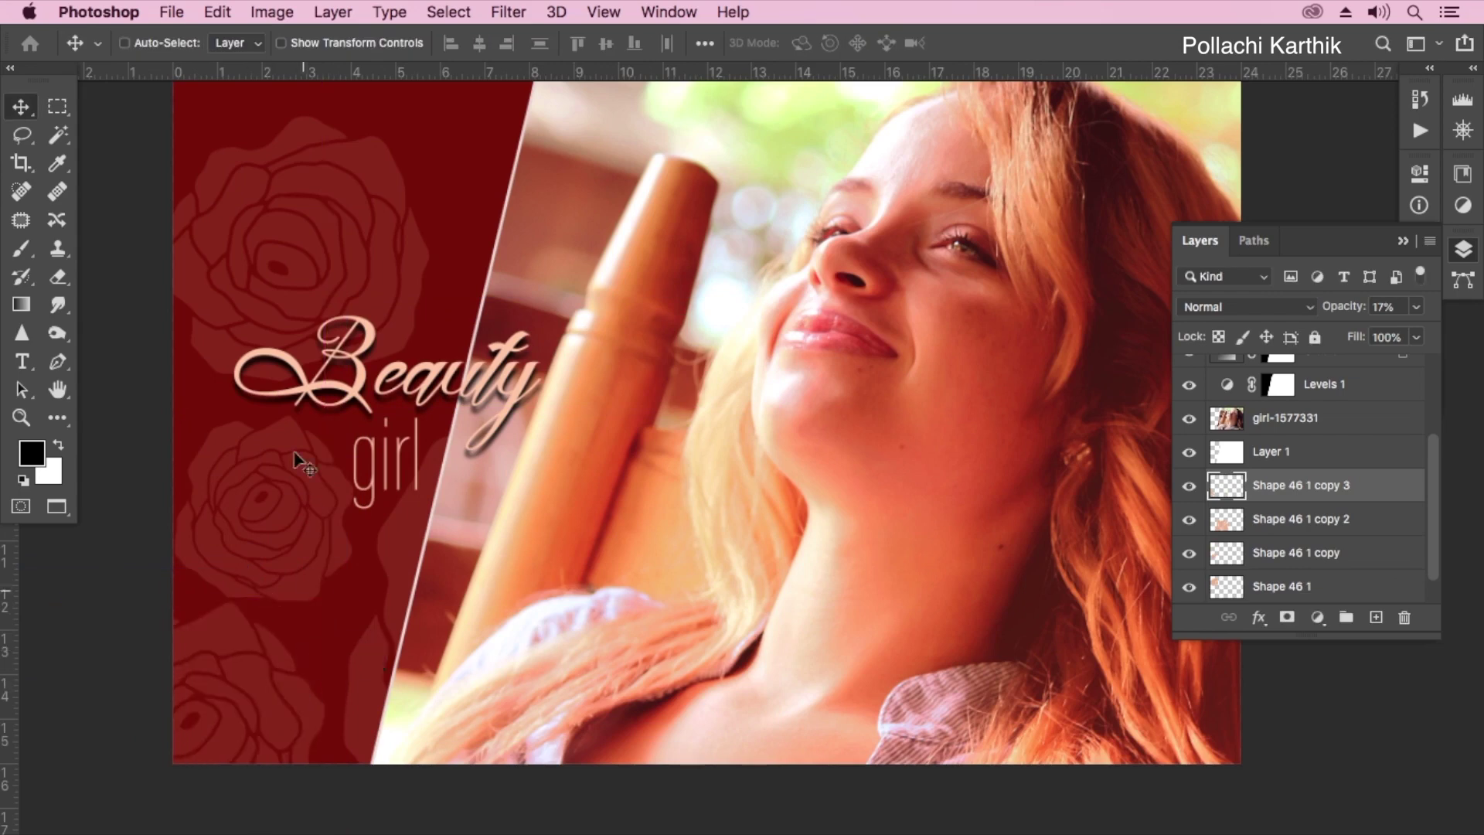
left_click_drag(298, 464, 378, 611)
left_click_drag(378, 702, 345, 146)
Merge all the rose copies into a single layer
scroll(1437, 556, "down", 3)
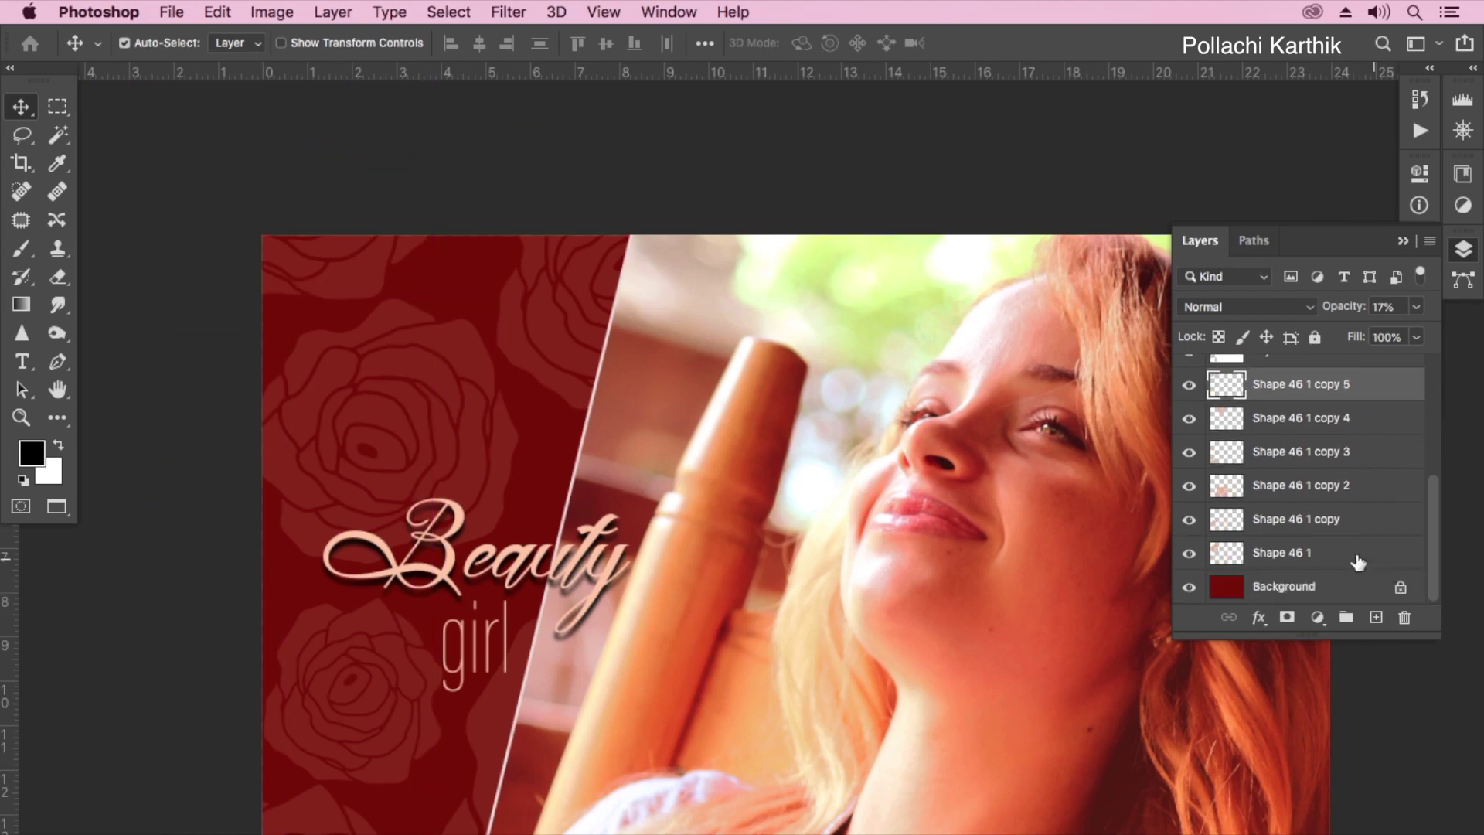
left_click(1358, 553, "shift")
key("super+e")
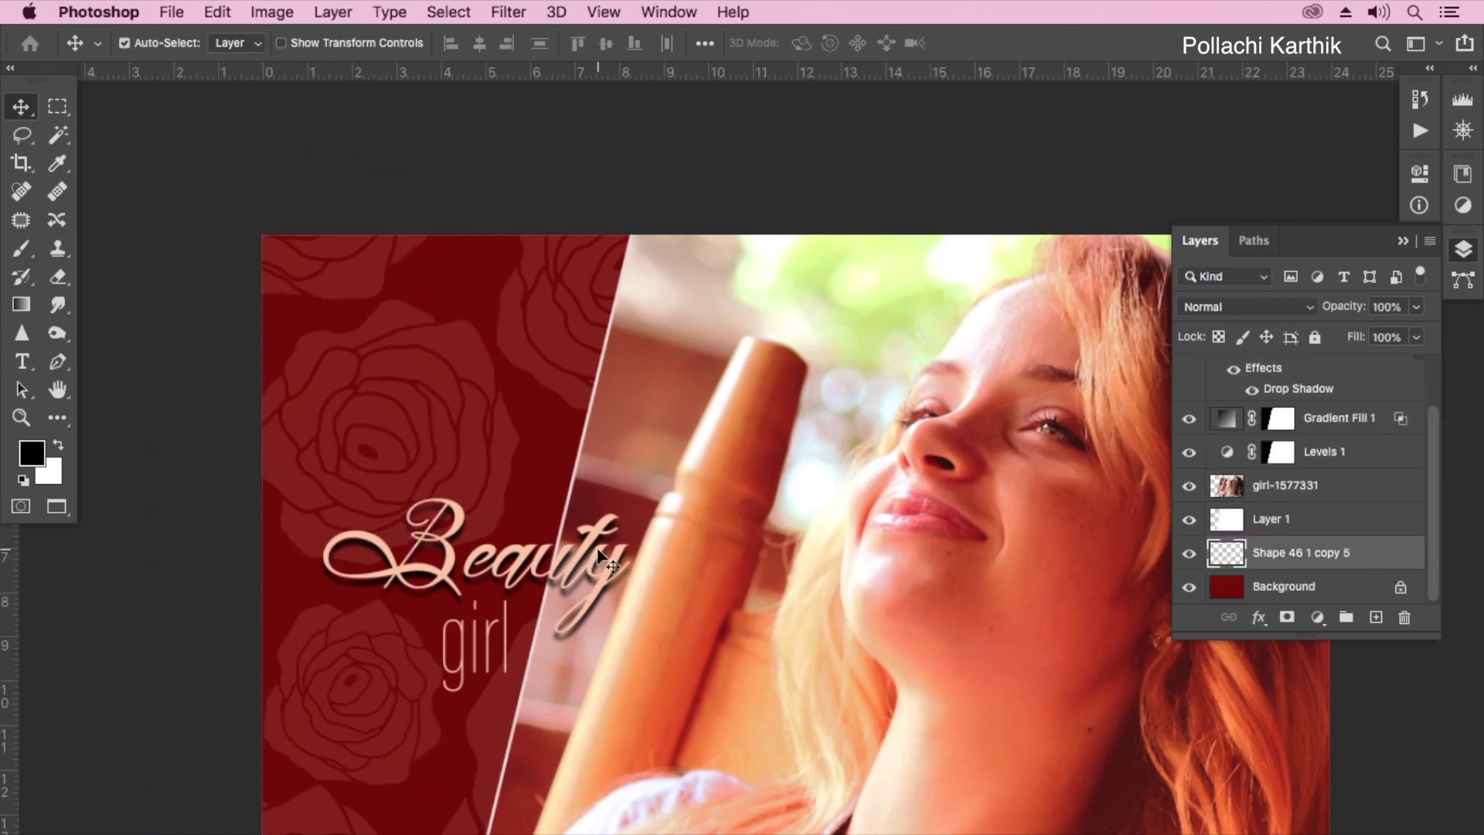
scroll(607, 549, "down", 3)
left_click_drag(604, 531, 676, 605)
key("super+0")
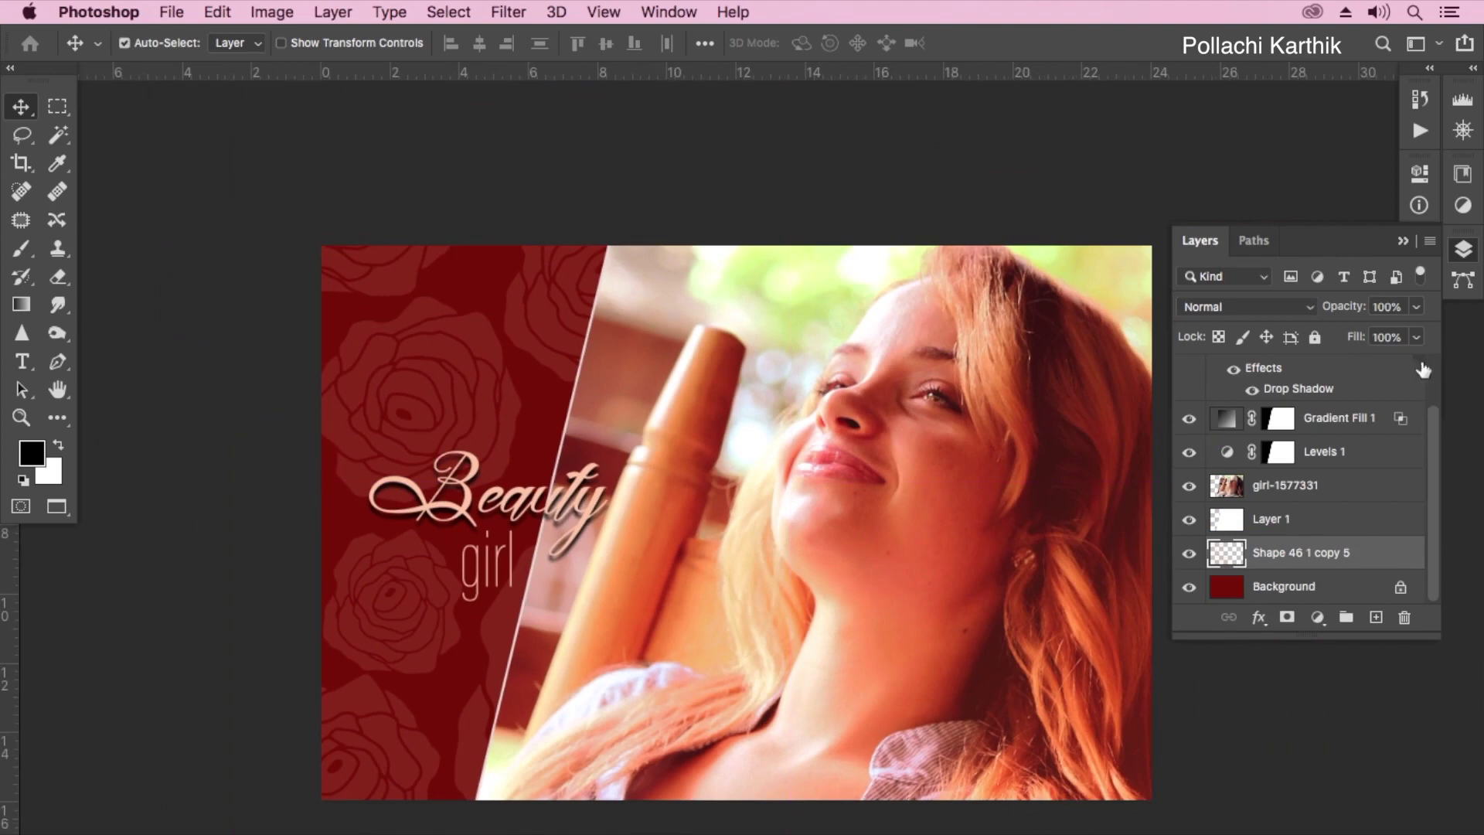
Fade the merged rose pattern layer to about 29% opacity
left_click(1417, 307)
left_click_drag(1416, 333, 1343, 340)
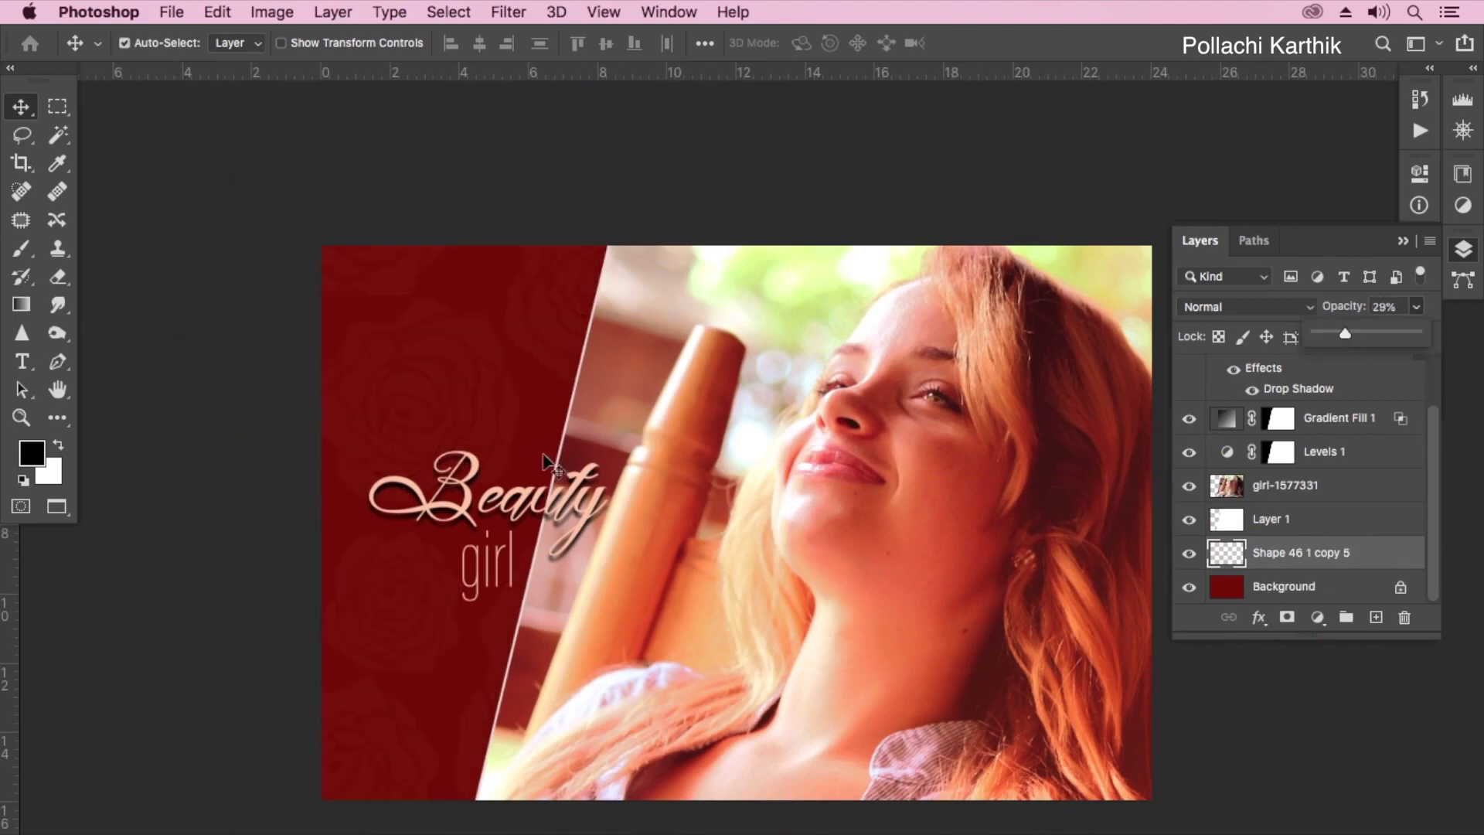
scroll(545, 462, "up", 3)
scroll(587, 473, "down", 2)
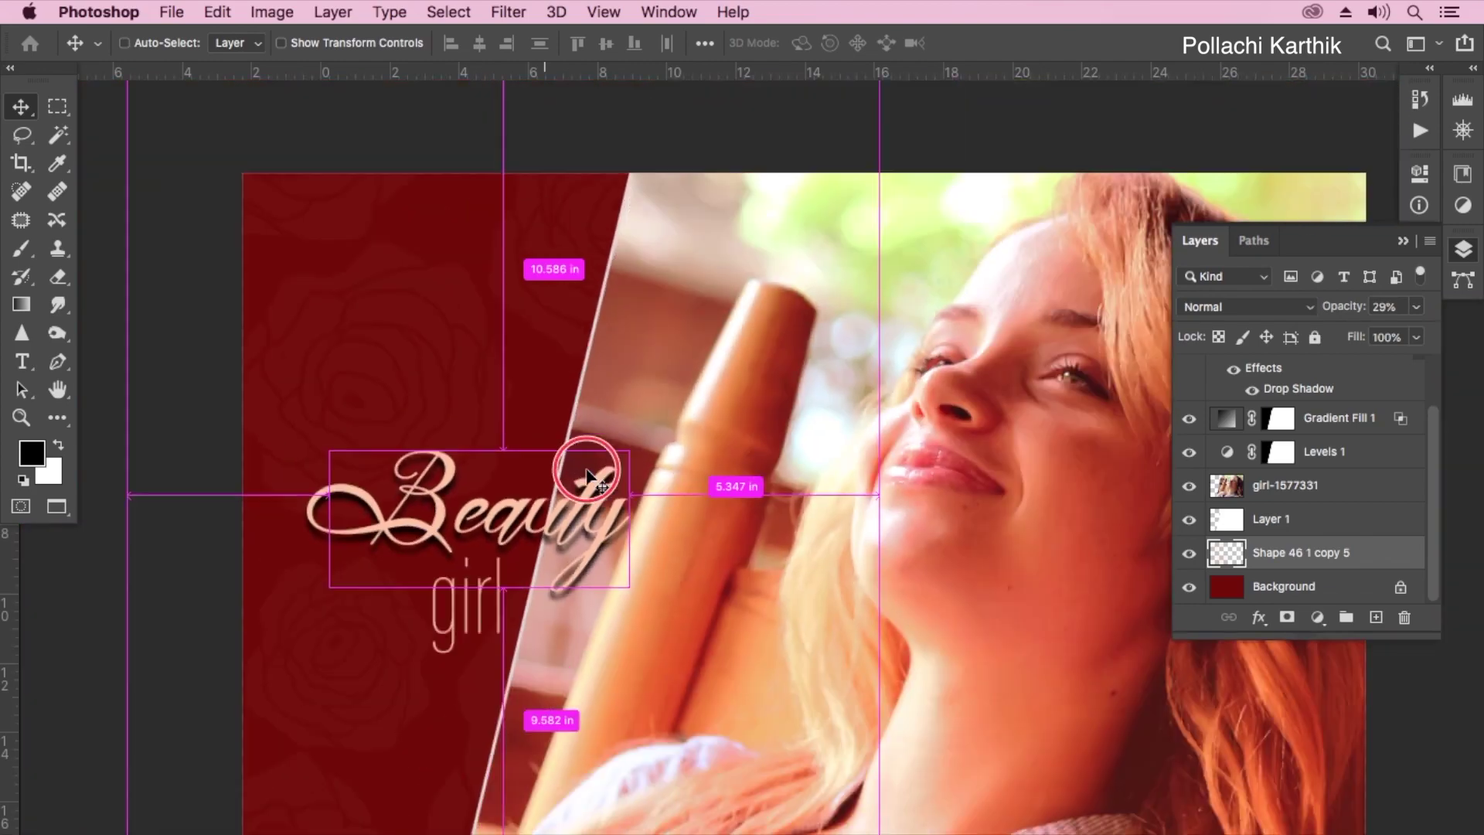
scroll(773, 622, "up", 2)
scroll(712, 524, "down", 3)
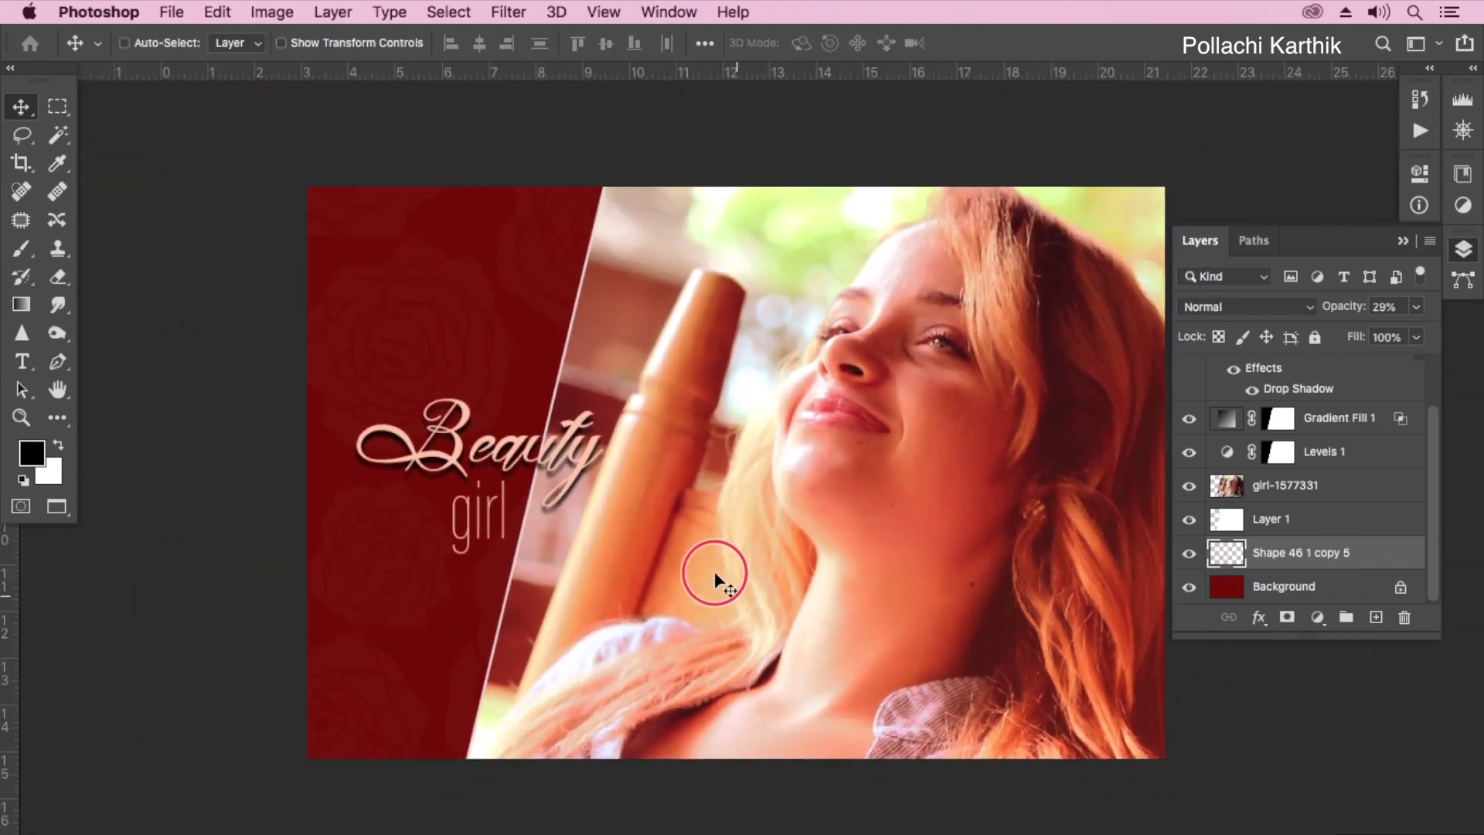
scroll(714, 571, "up", 1)
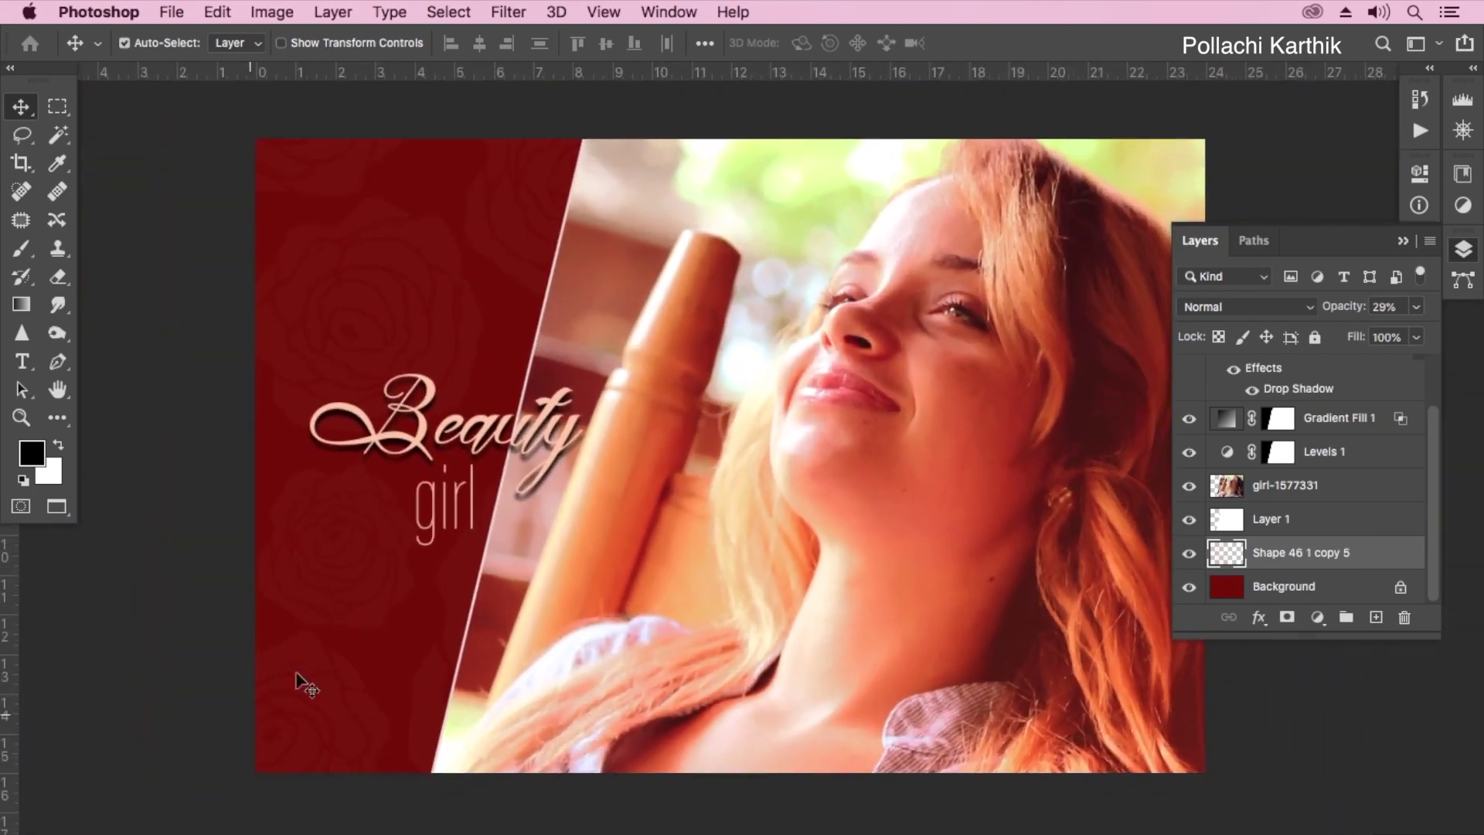
Fill a small square selection on a new Layer 2 with black near the panel's bottom-left
key("m")
left_click_drag(309, 614, 382, 690)
key("super+shift+n")
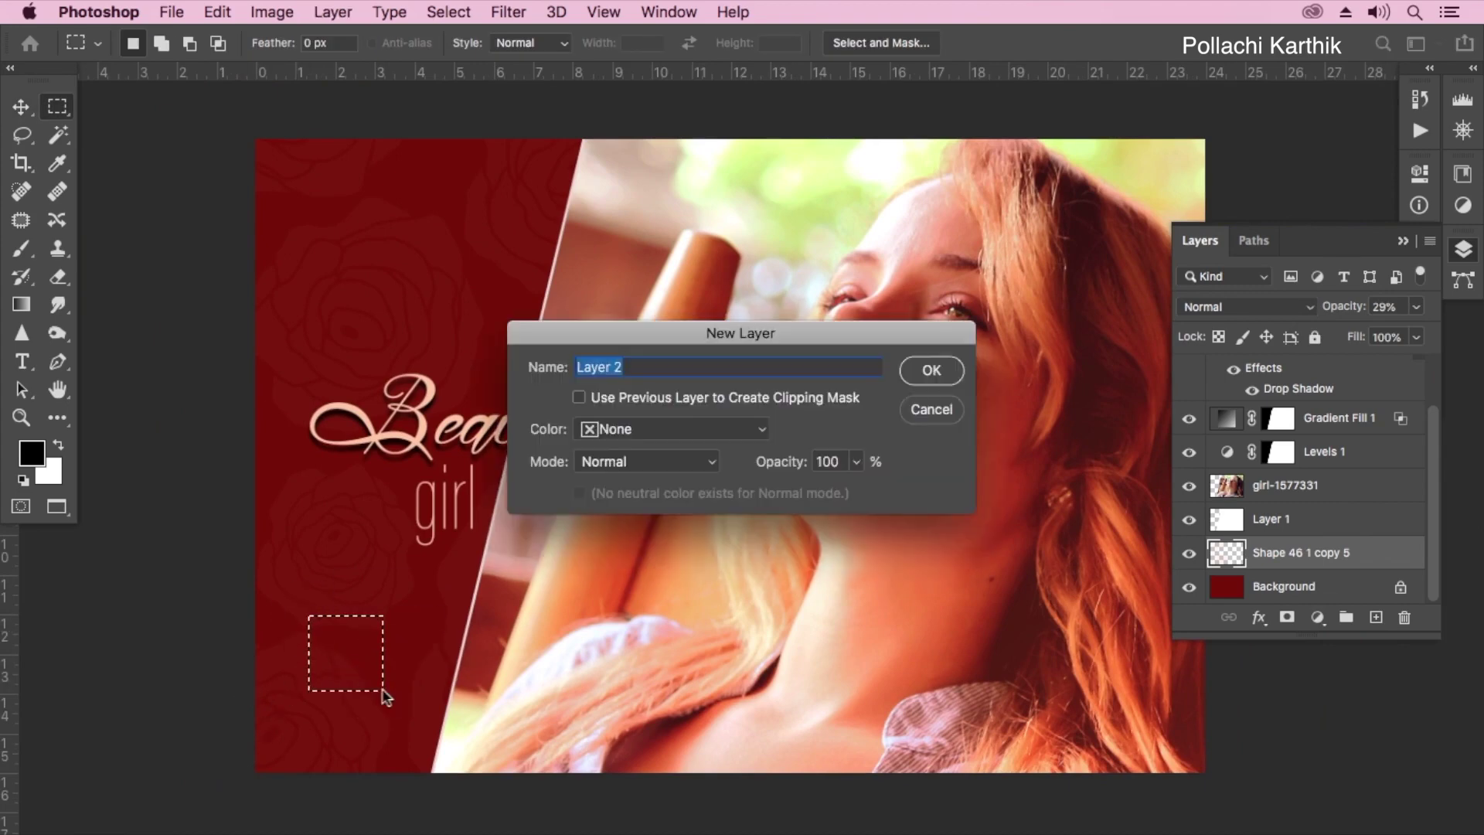
key("Return")
key("shift+BackSpace")
left_click(1112, 223)
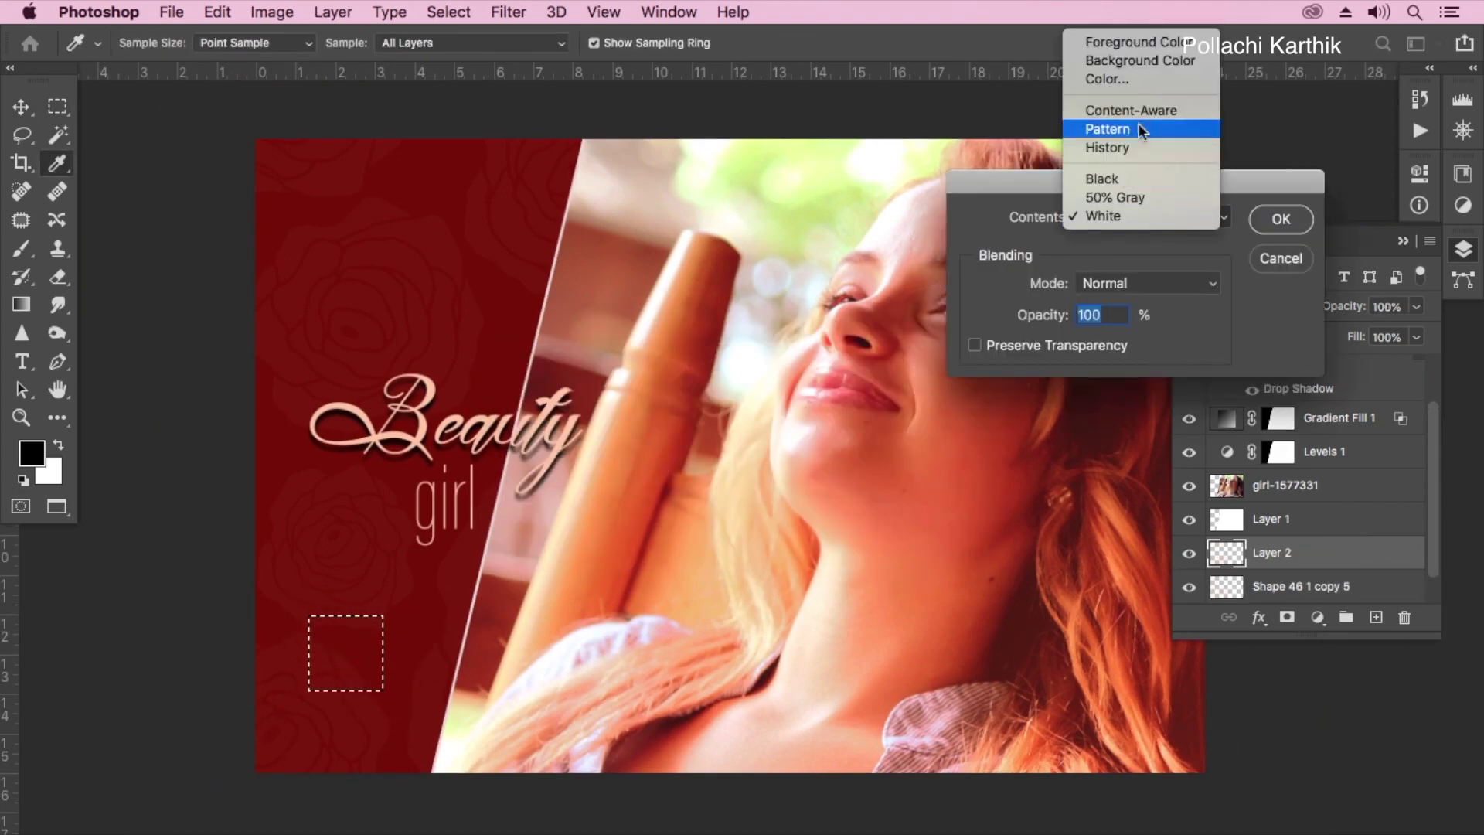
left_click(1117, 180)
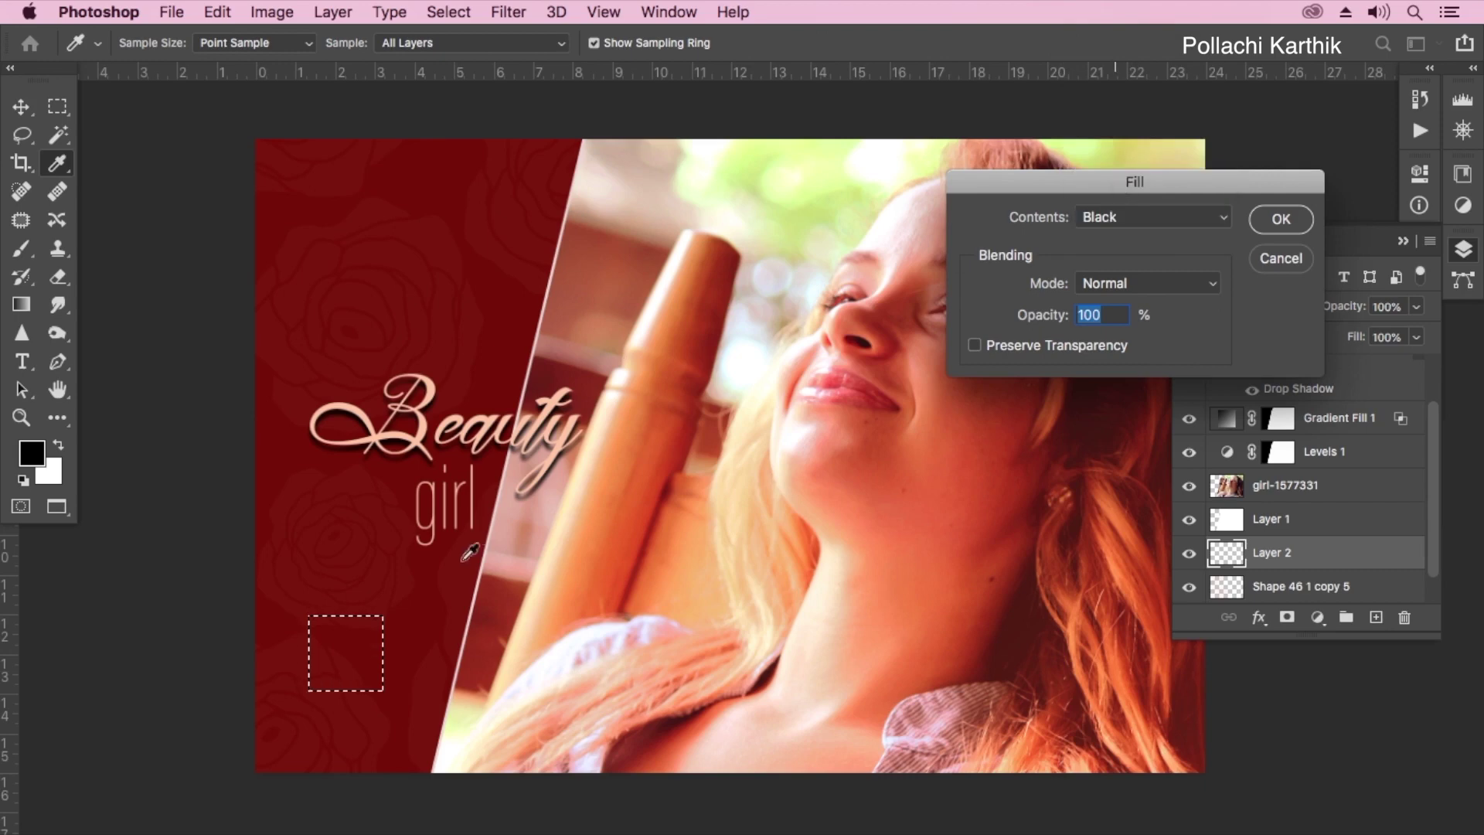
key("Return")
key("v")
left_click_drag(371, 662, 359, 645)
Place the 001 braided-hair photo as a linked layer and clip it into the black square
left_click(172, 11)
left_click(292, 441)
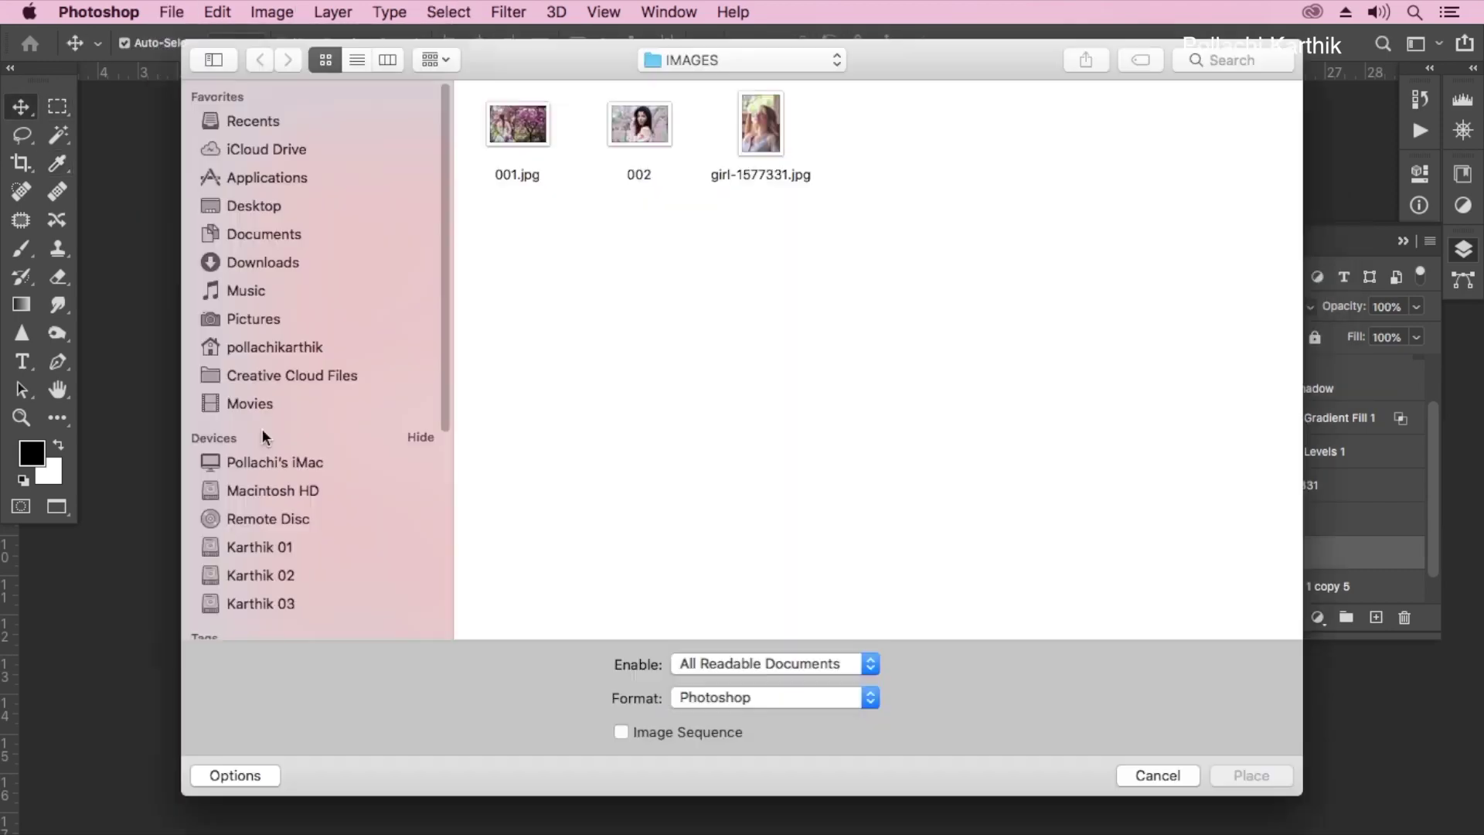
left_click(639, 123)
double_click(517, 124)
key("Return")
left_click_drag(1314, 378, 1360, 560)
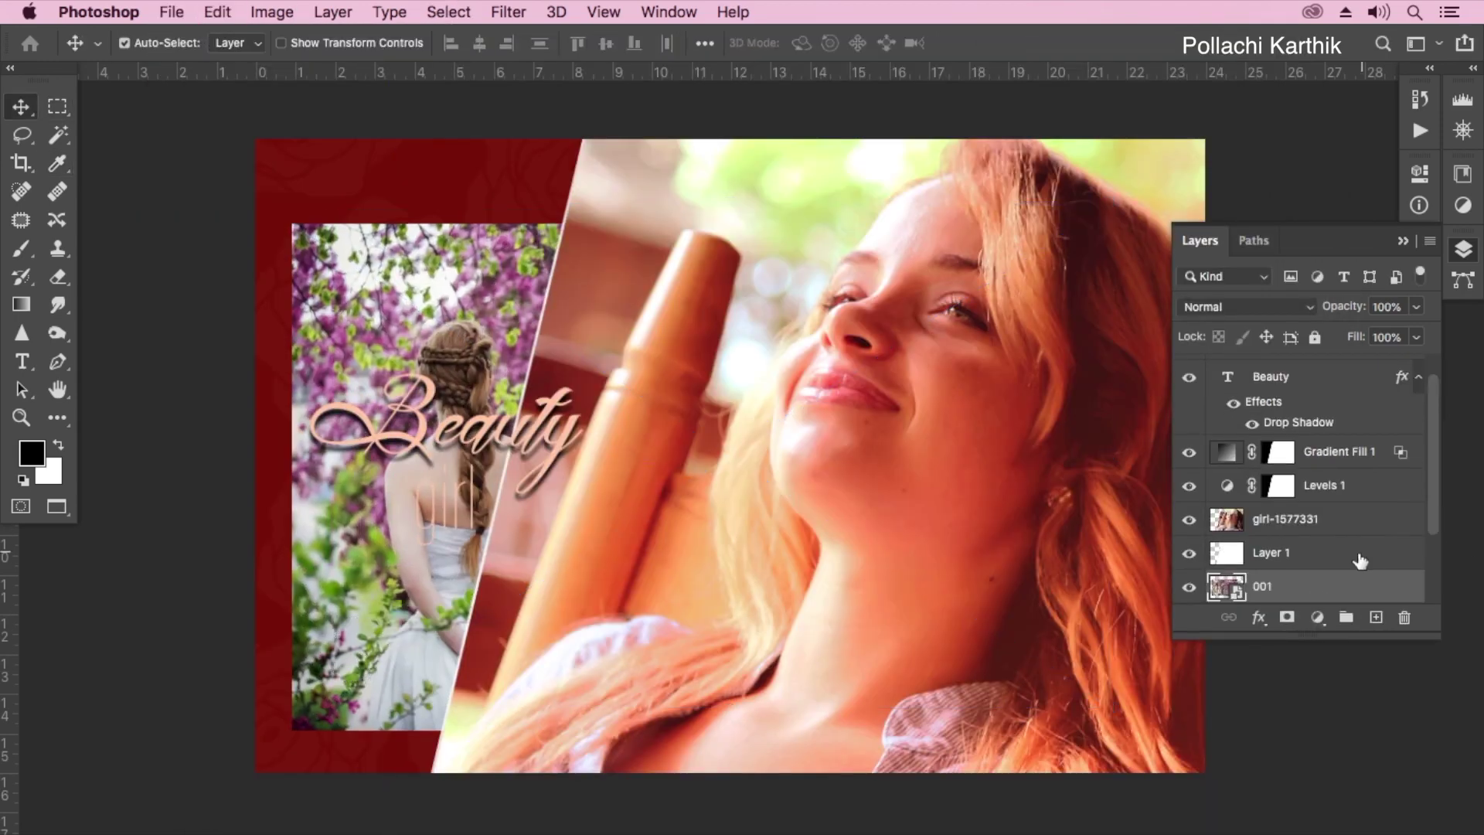
scroll(1360, 561, "down", 3)
right_click(1298, 485)
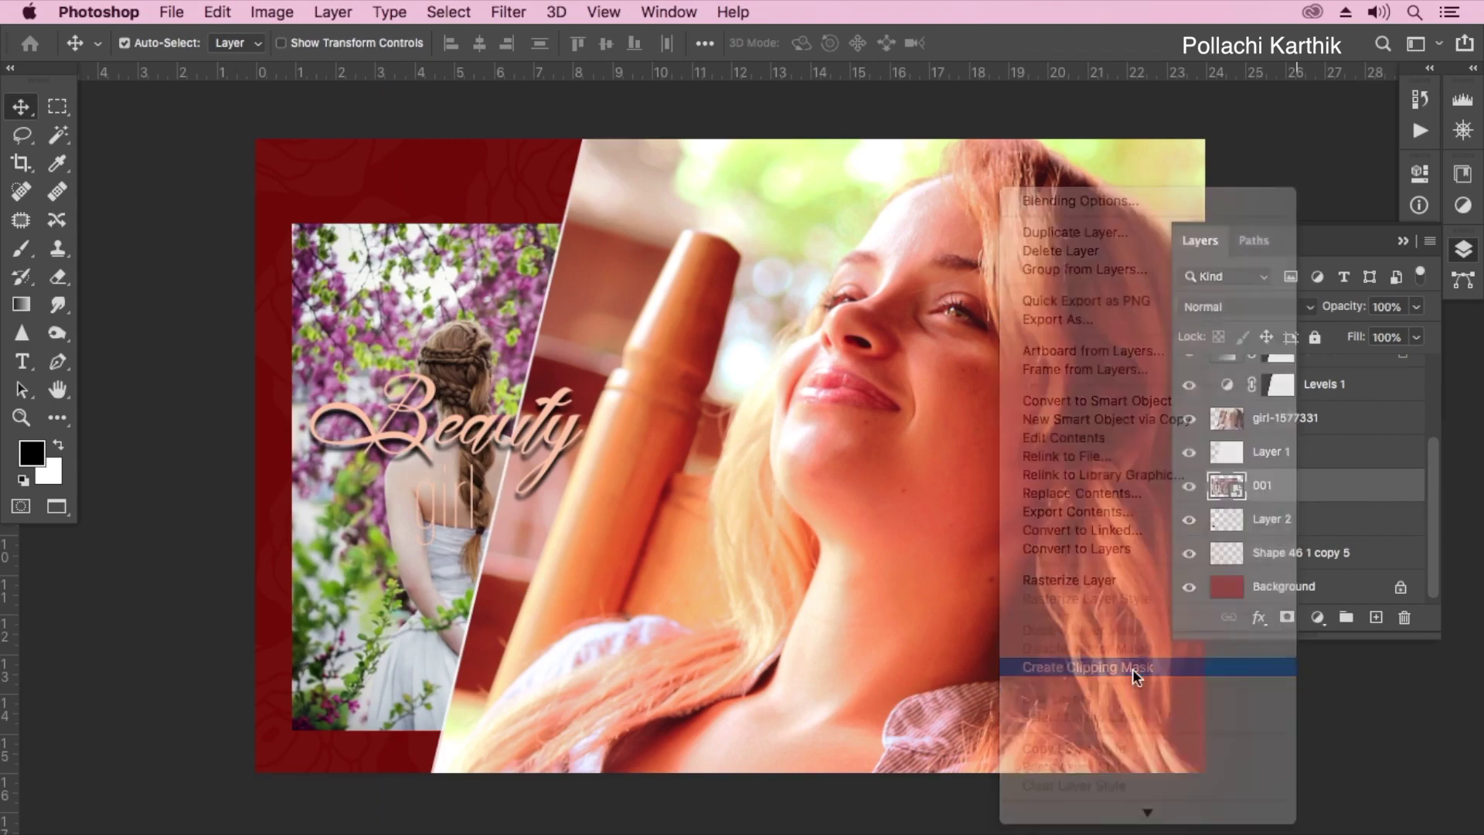
left_click(1136, 669)
Scale and reposition the clipped 001 photo so it fills the square frame
key("ctrl+t")
left_click_drag(693, 487, 593, 577)
key("Return")
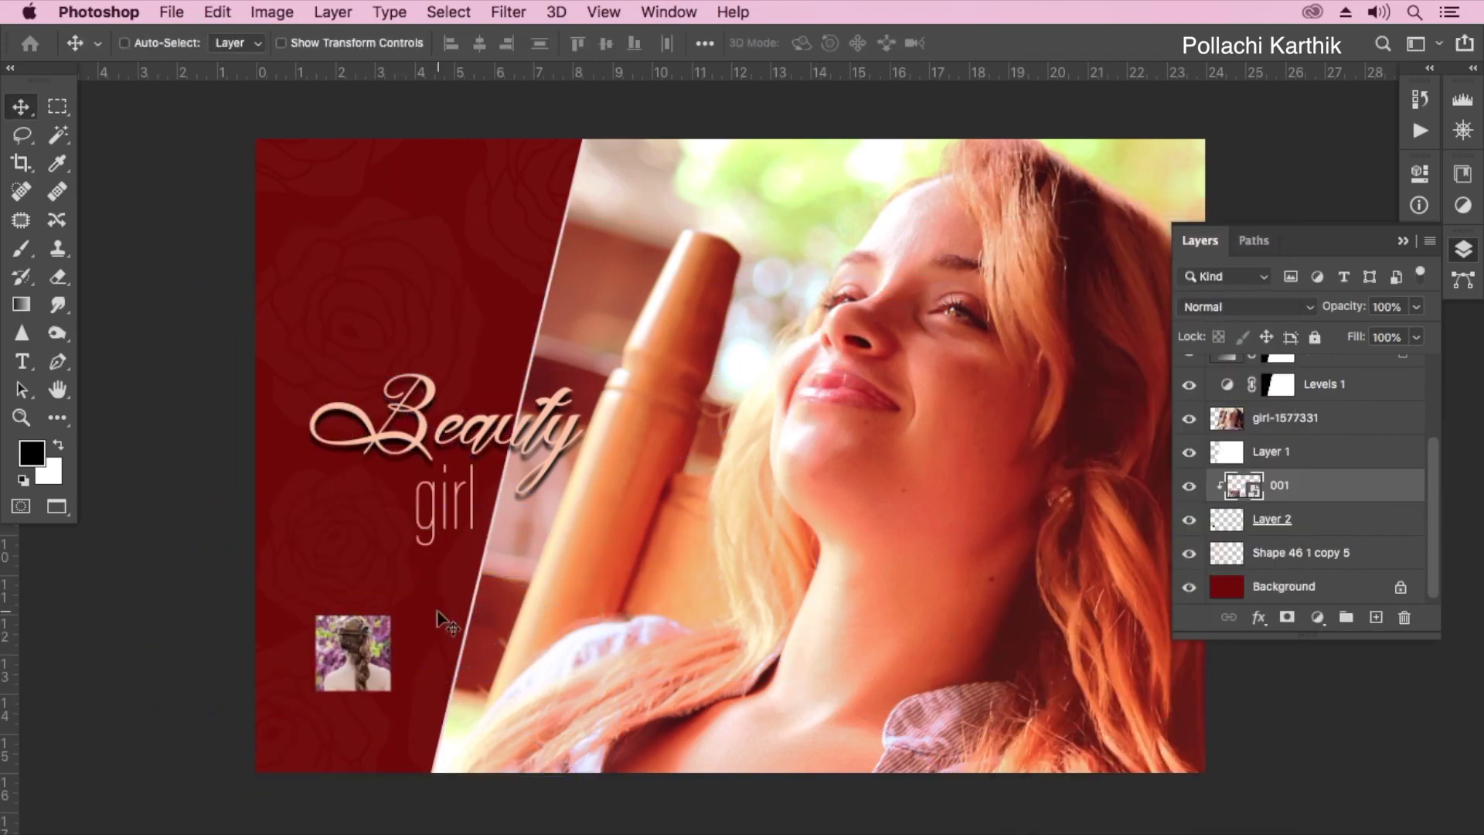
left_click_drag(436, 618, 700, 556)
left_click_drag(533, 564, 580, 560)
key("ctrl+t")
mouse_move(1043, 423)
left_mouse_down()
mouse_move(812, 533)
mouse_move(1010, 473)
mouse_move(1051, 411)
left_mouse_up()
left_click_drag(569, 600, 399, 503)
key("Return")
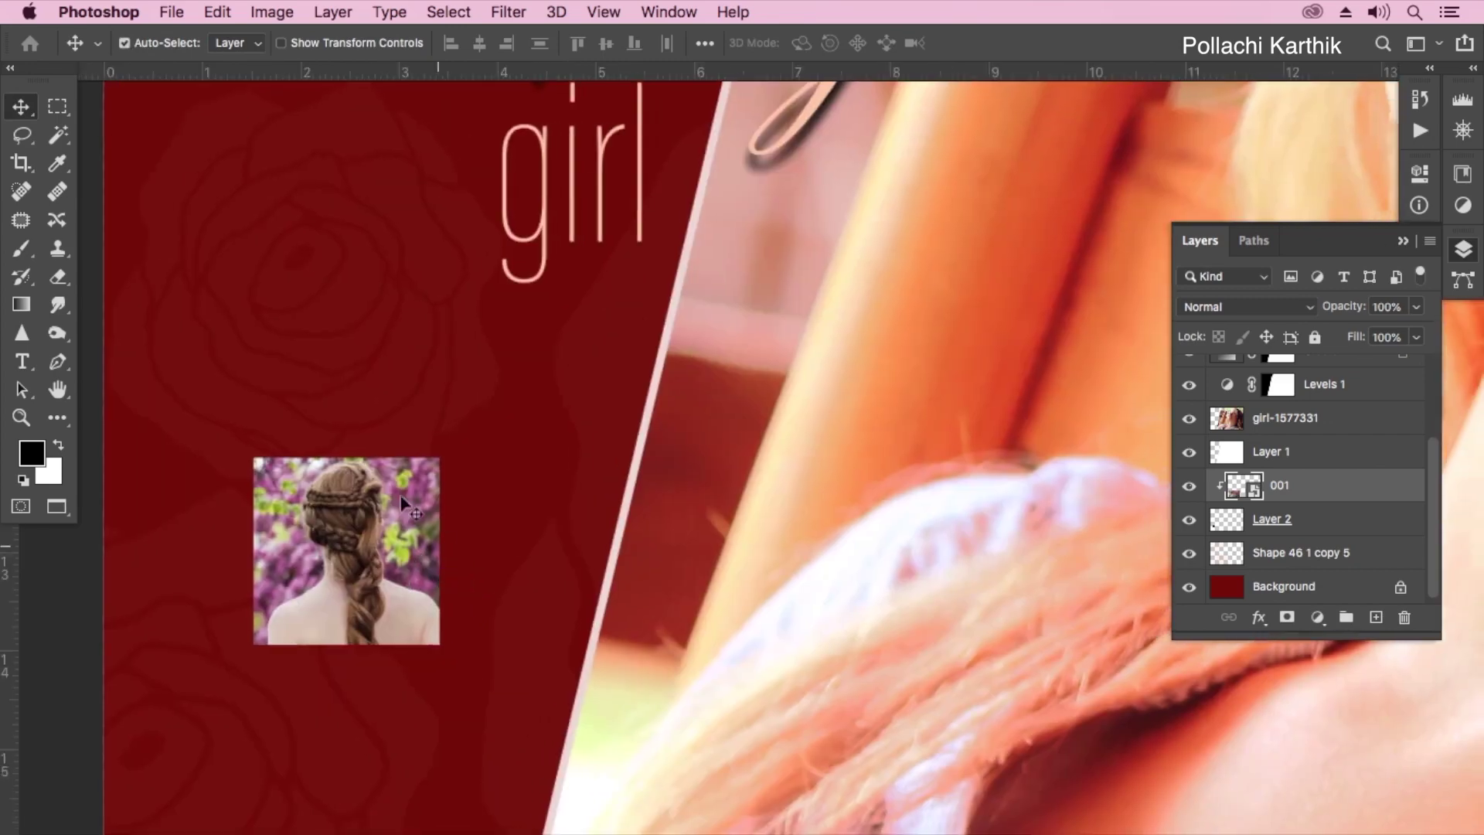
Apply a colorized Hue/Saturation at saturation 36 to the 001 thumbnail for a rosy-red tint
left_click(400, 502)
key("super+u")
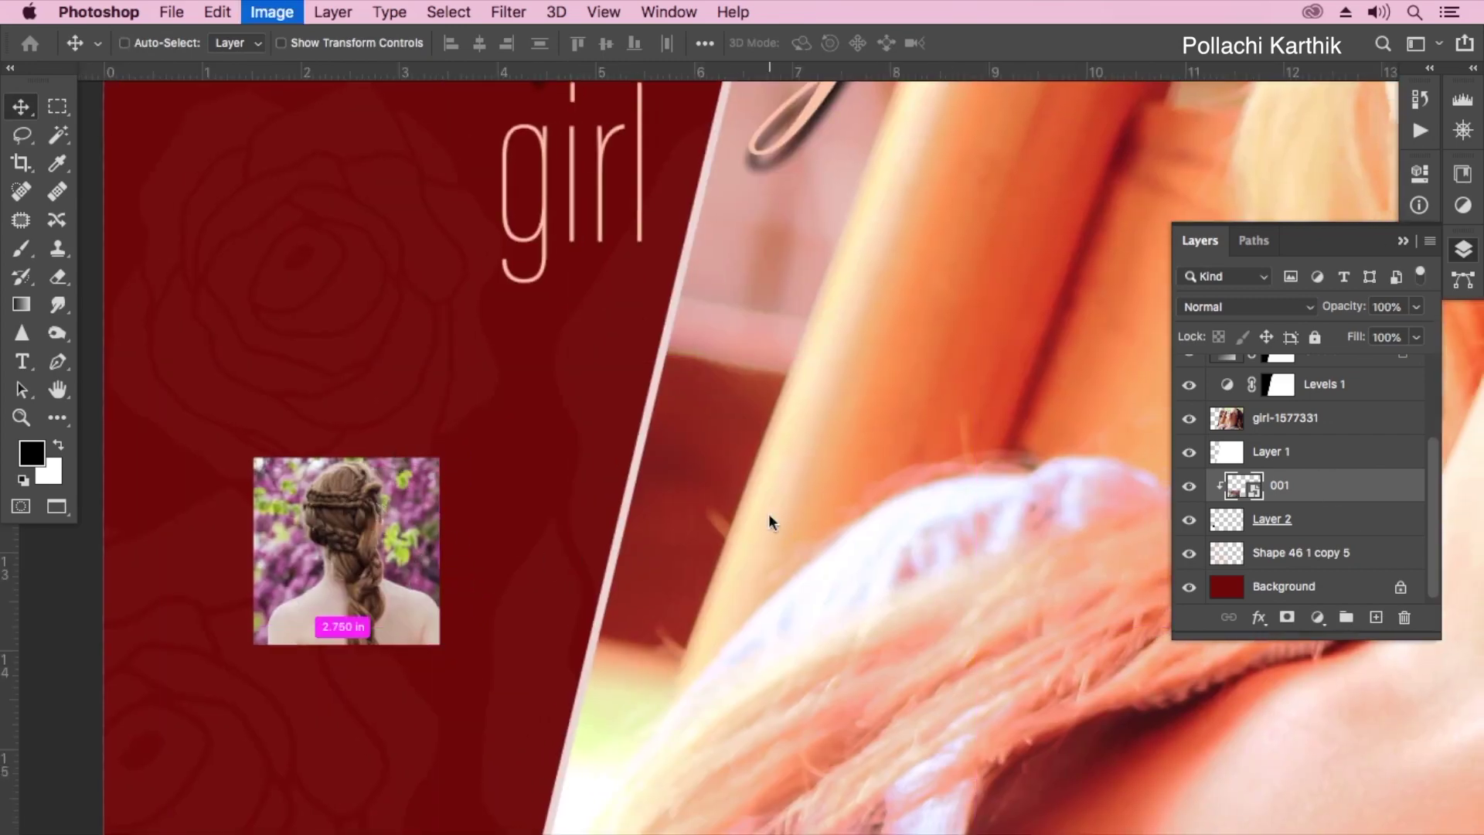
left_click_drag(696, 162, 755, 188)
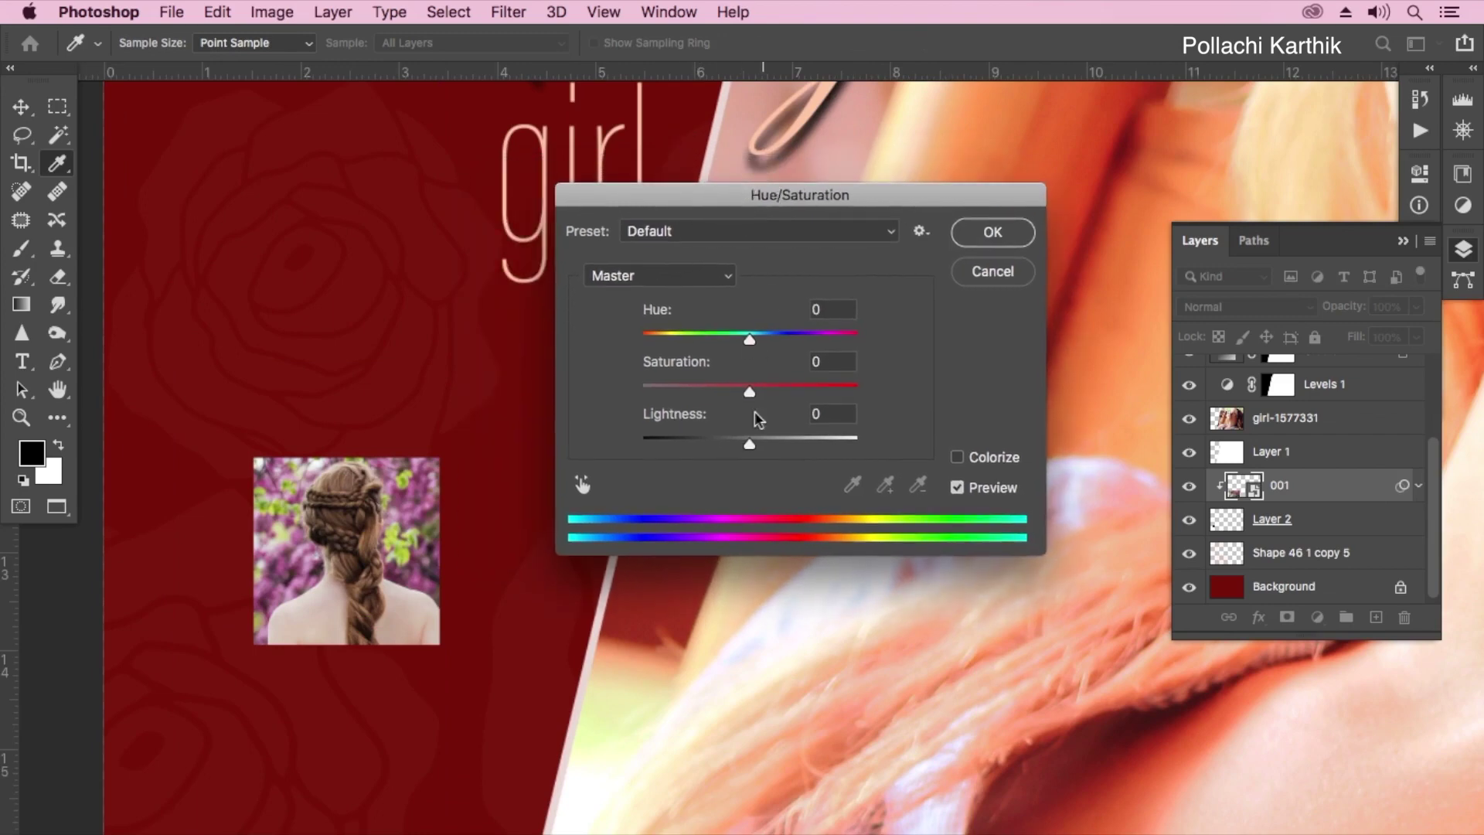
left_click(958, 457)
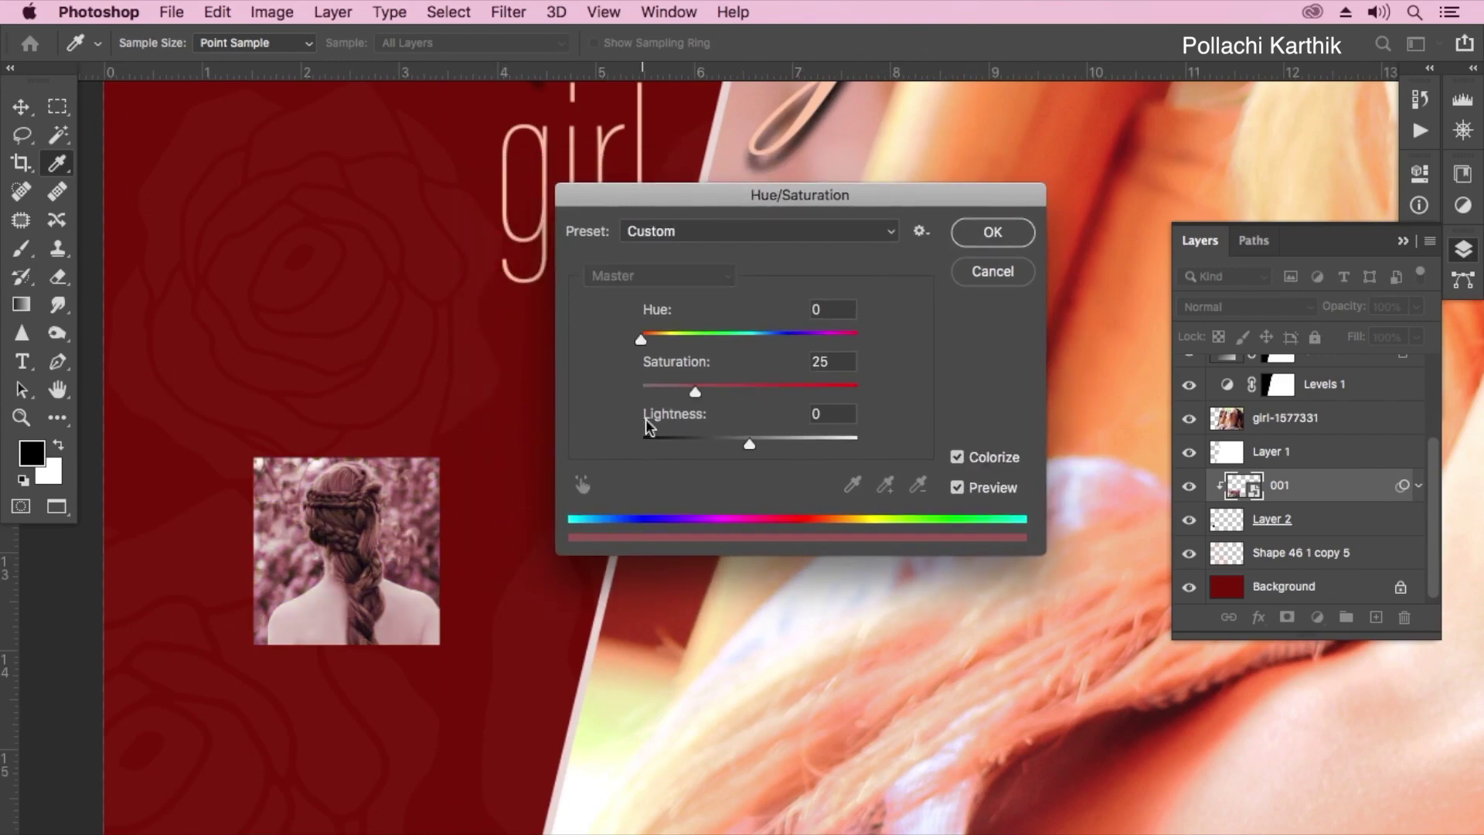
left_click_drag(706, 396, 720, 396)
left_click(992, 231)
left_click_drag(374, 663, 447, 628)
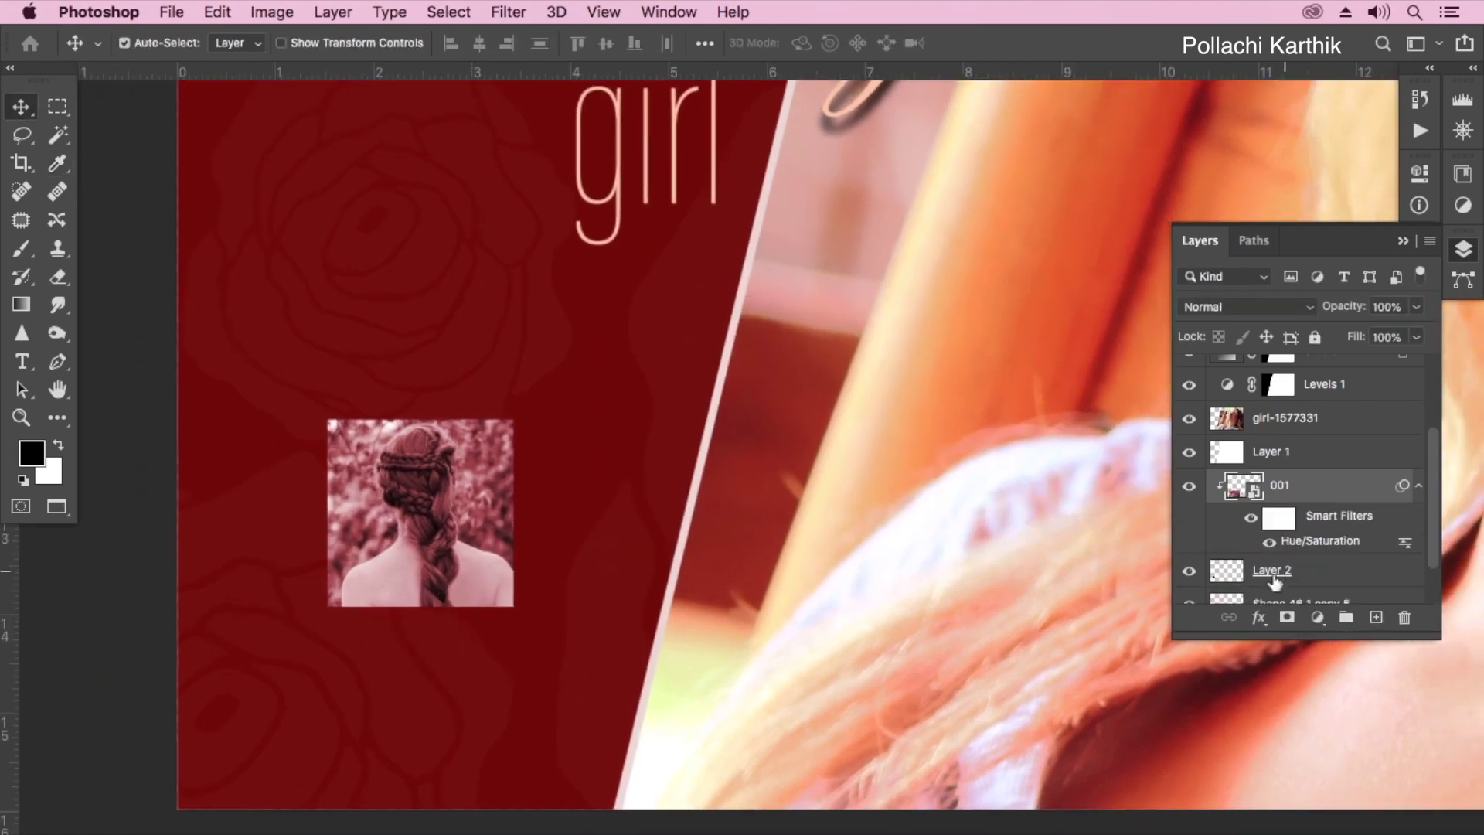
left_click(471, 655)
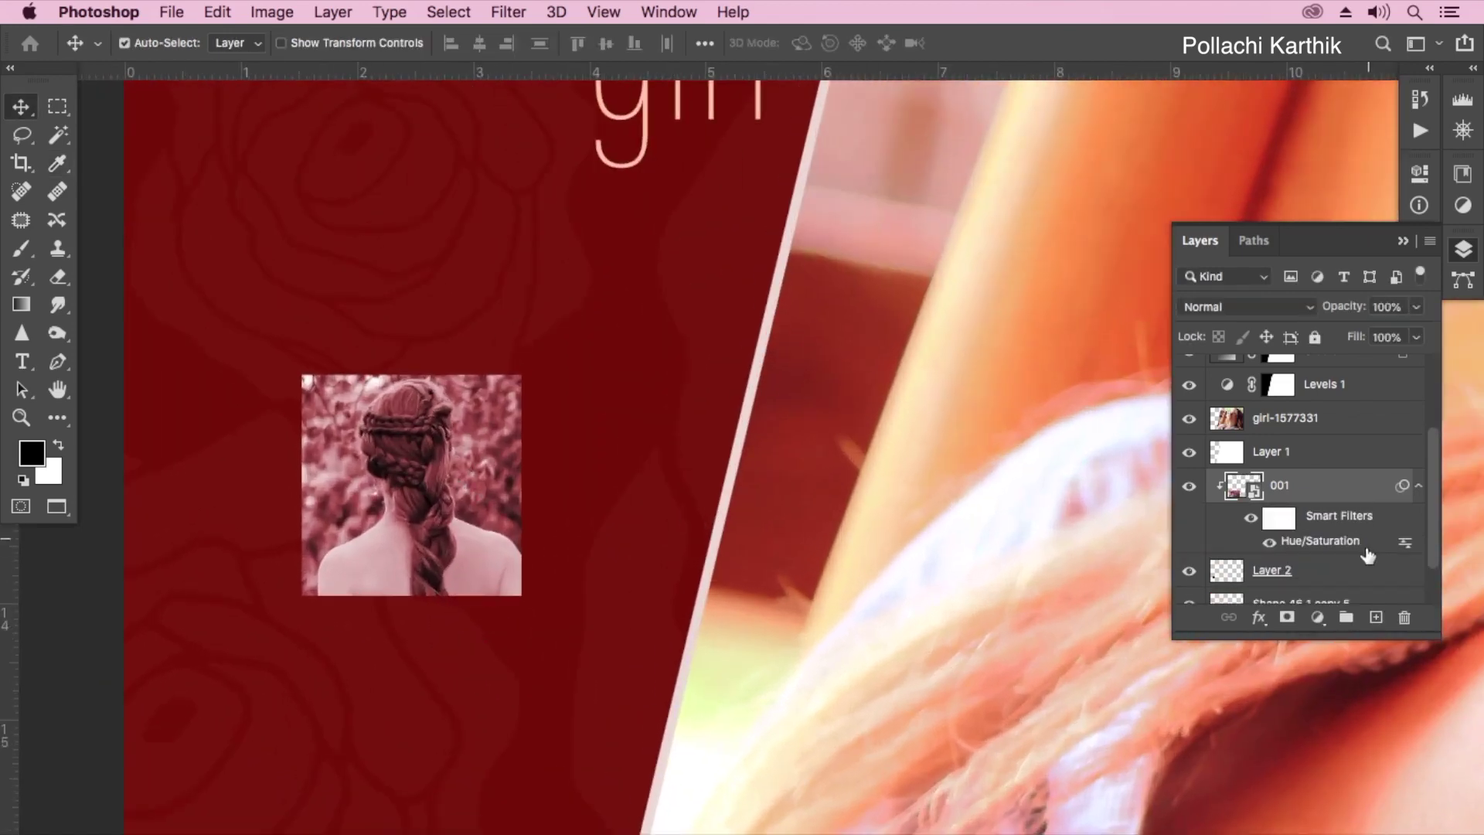
scroll(1433, 562, "down", 2)
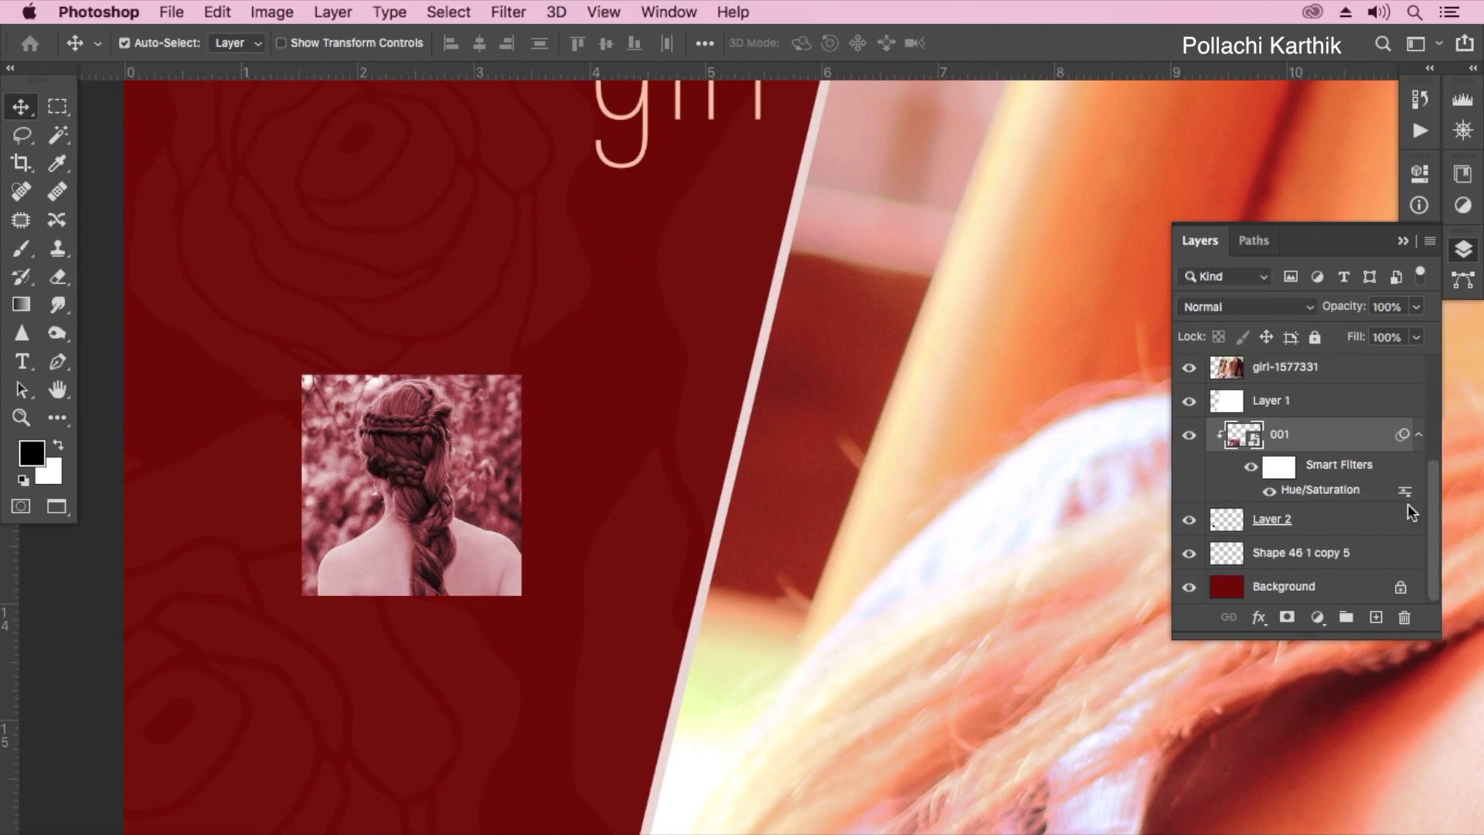
Duplicate Layer 2, then resize the original and offset it slightly right and down
left_click(1311, 531)
key("m")
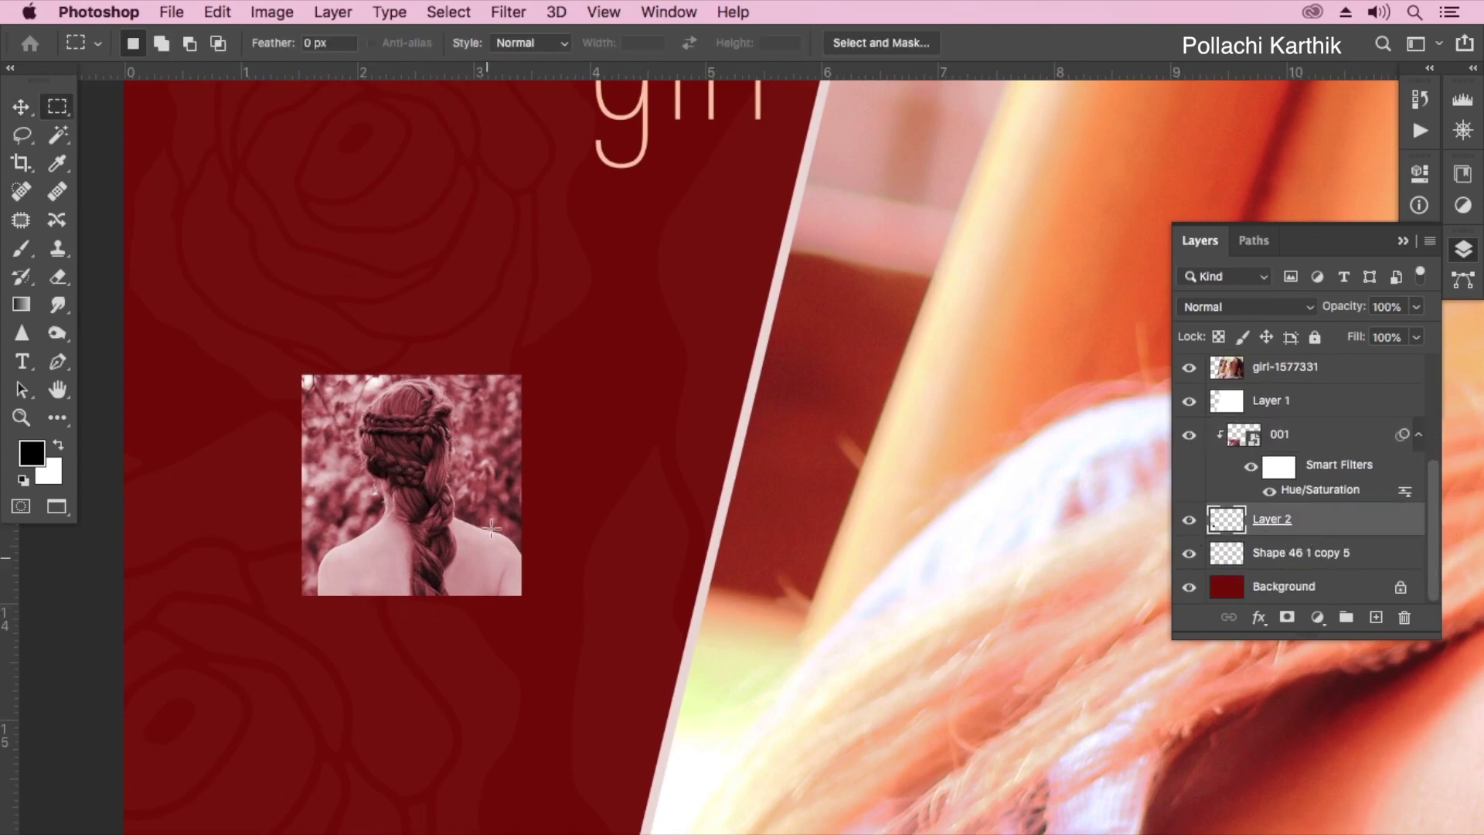
key("ctrl+j")
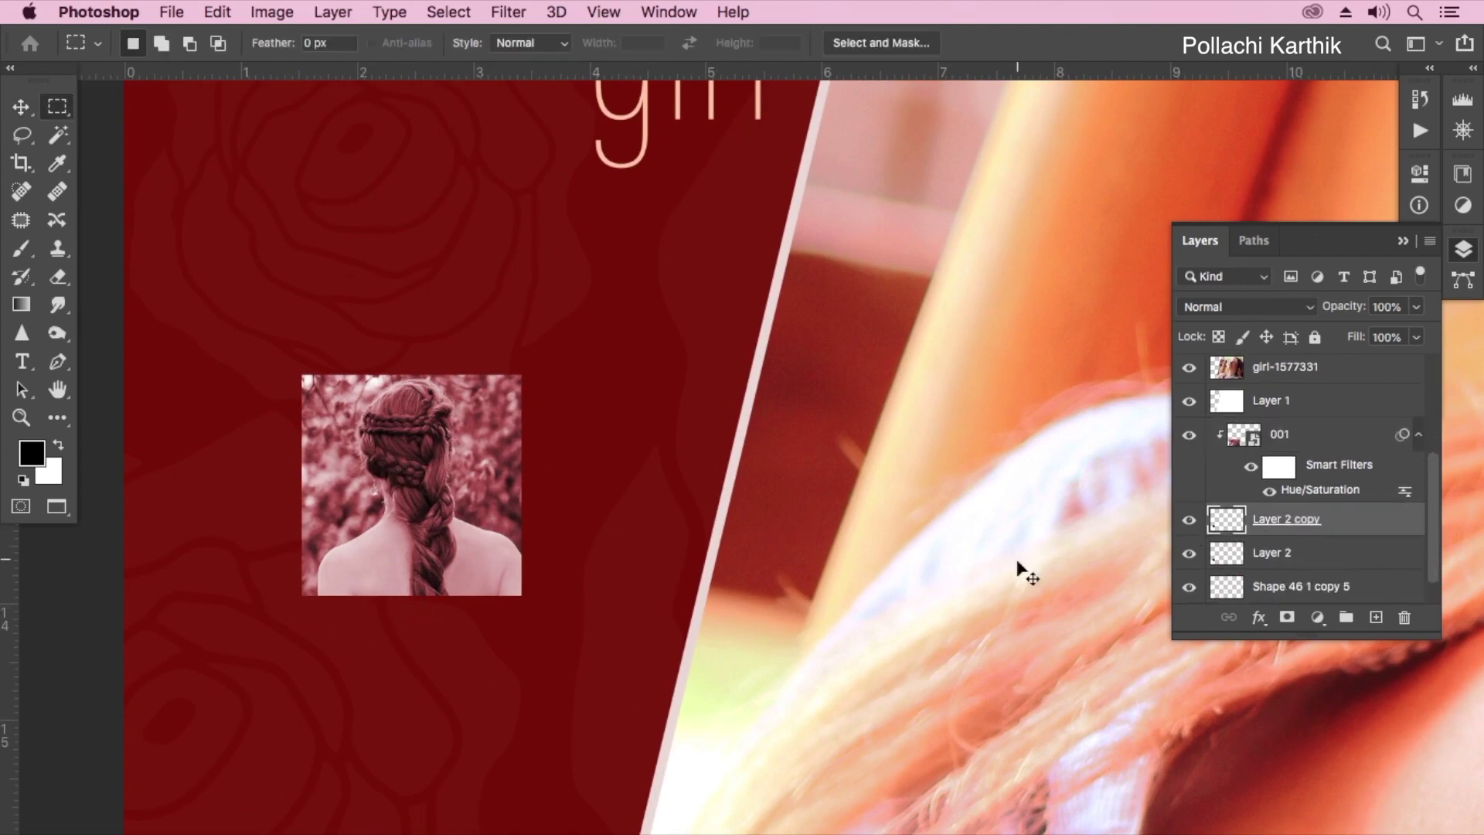
left_click(1313, 563)
key("ctrl+t")
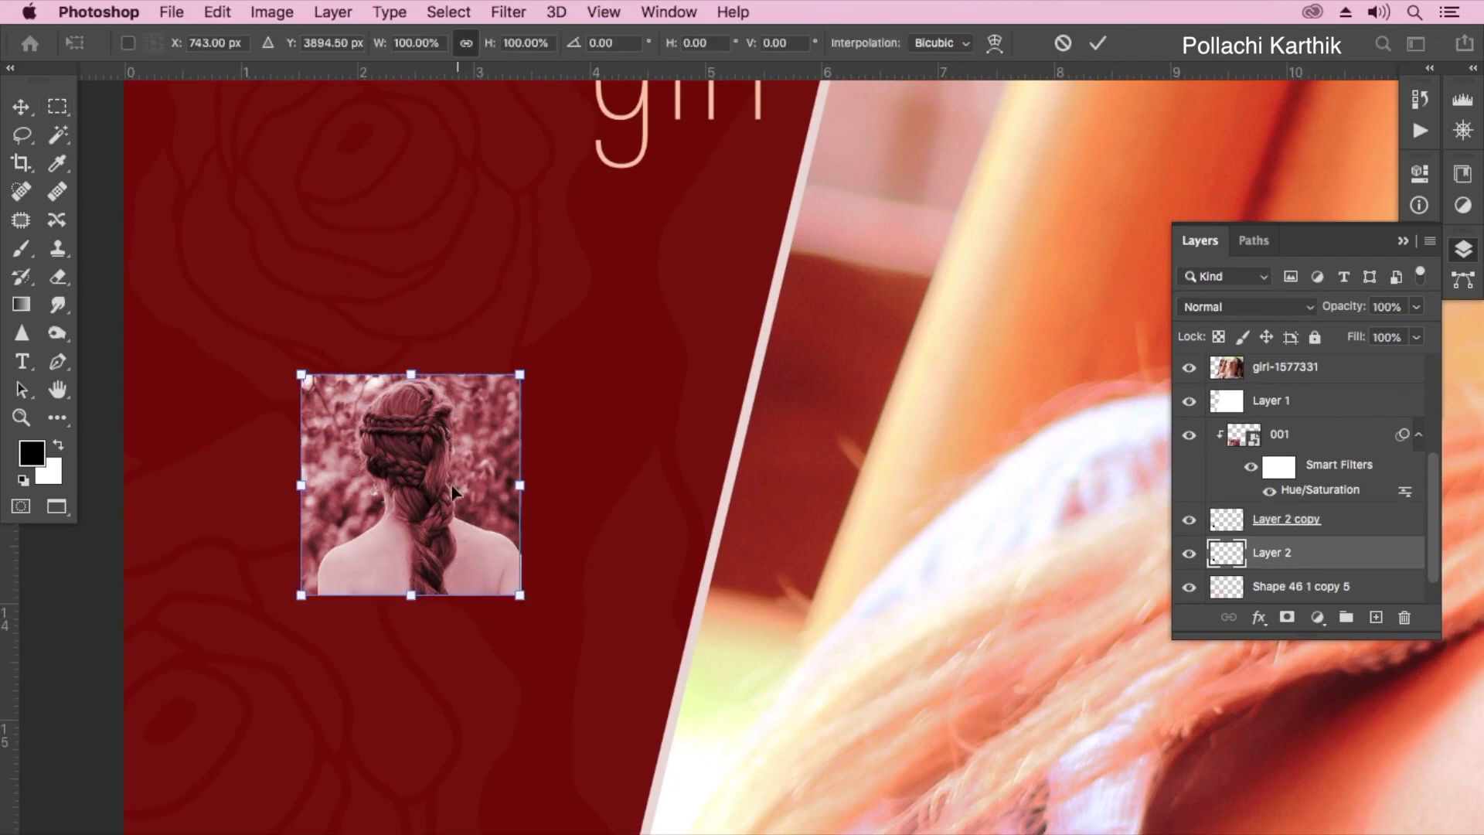
left_click_drag(452, 491, 466, 491)
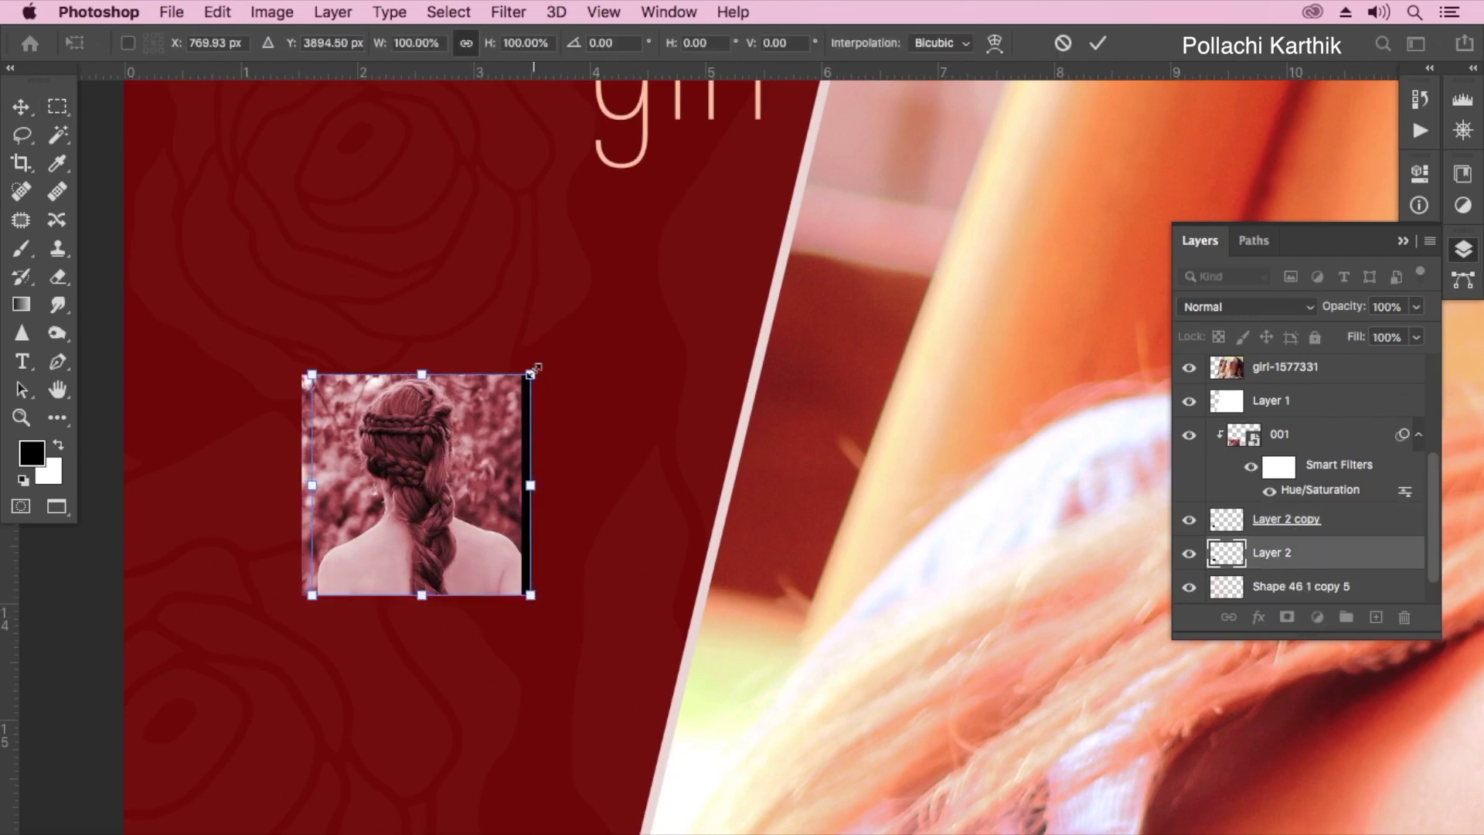
left_click_drag(531, 373, 539, 363)
left_click_drag(424, 372, 422, 364)
key("Return")
left_click_drag(431, 480, 442, 475)
key("super")
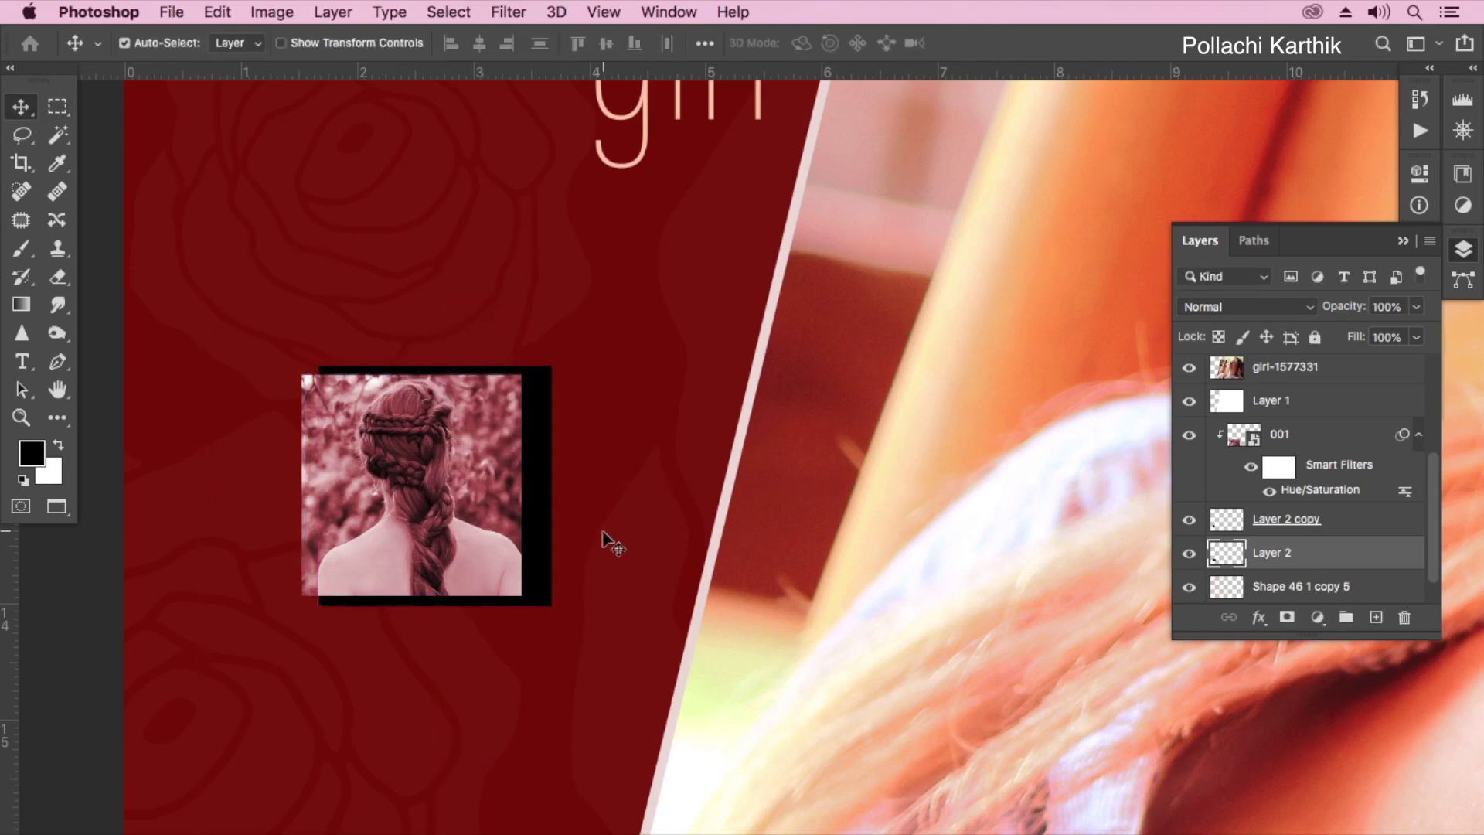
key("Down")
key("Up")
key("Up")
key("ctrl+t")
left_click_drag(550, 485, 531, 485)
key("Return")
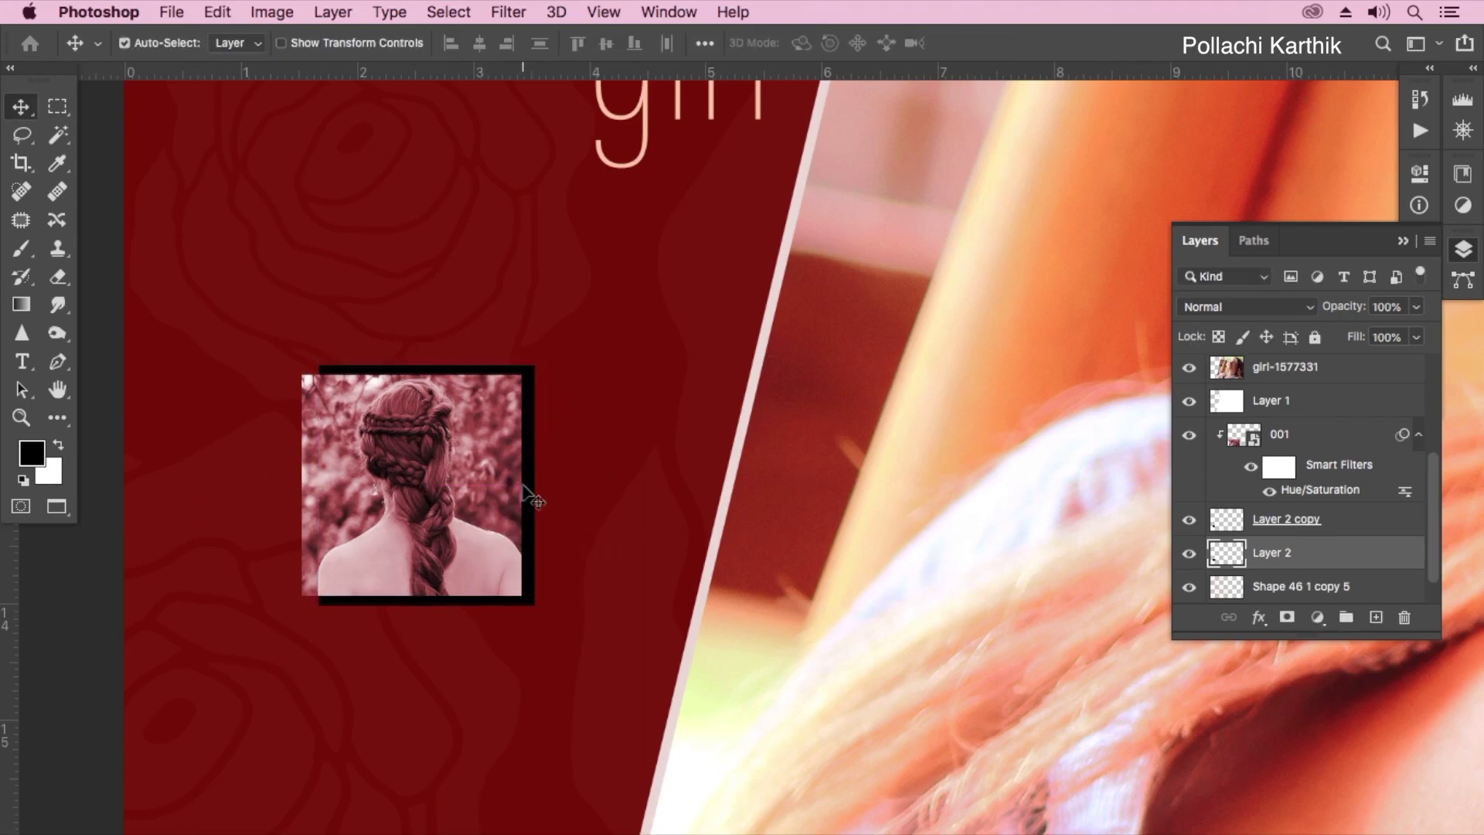
Set the Layer 2 shadow square to 22% opacity and refine its left edge
left_click(1416, 307)
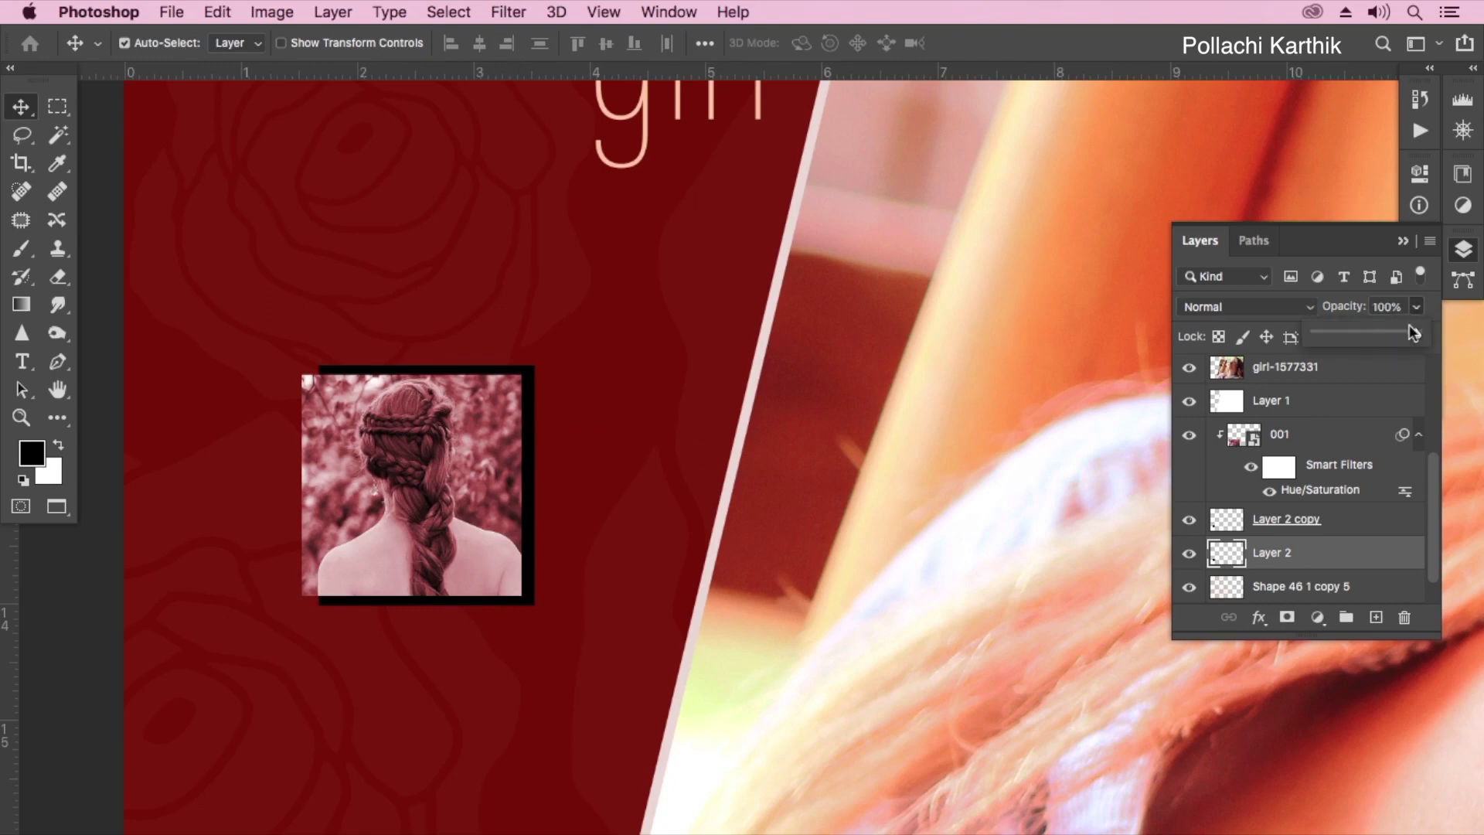
left_click_drag(1419, 331, 1338, 334)
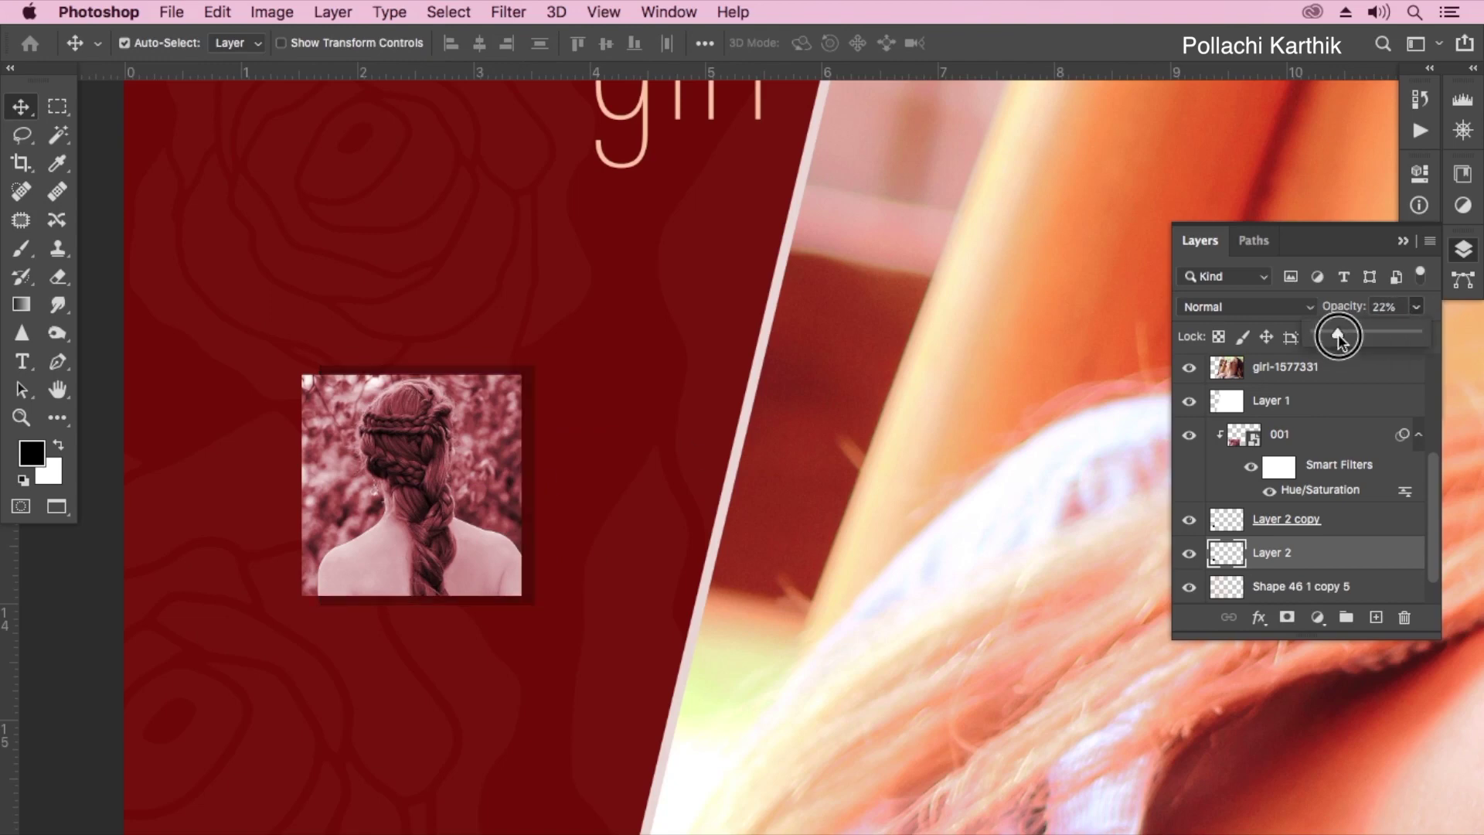
key("ctrl+t")
left_click_drag(318, 485, 321, 490)
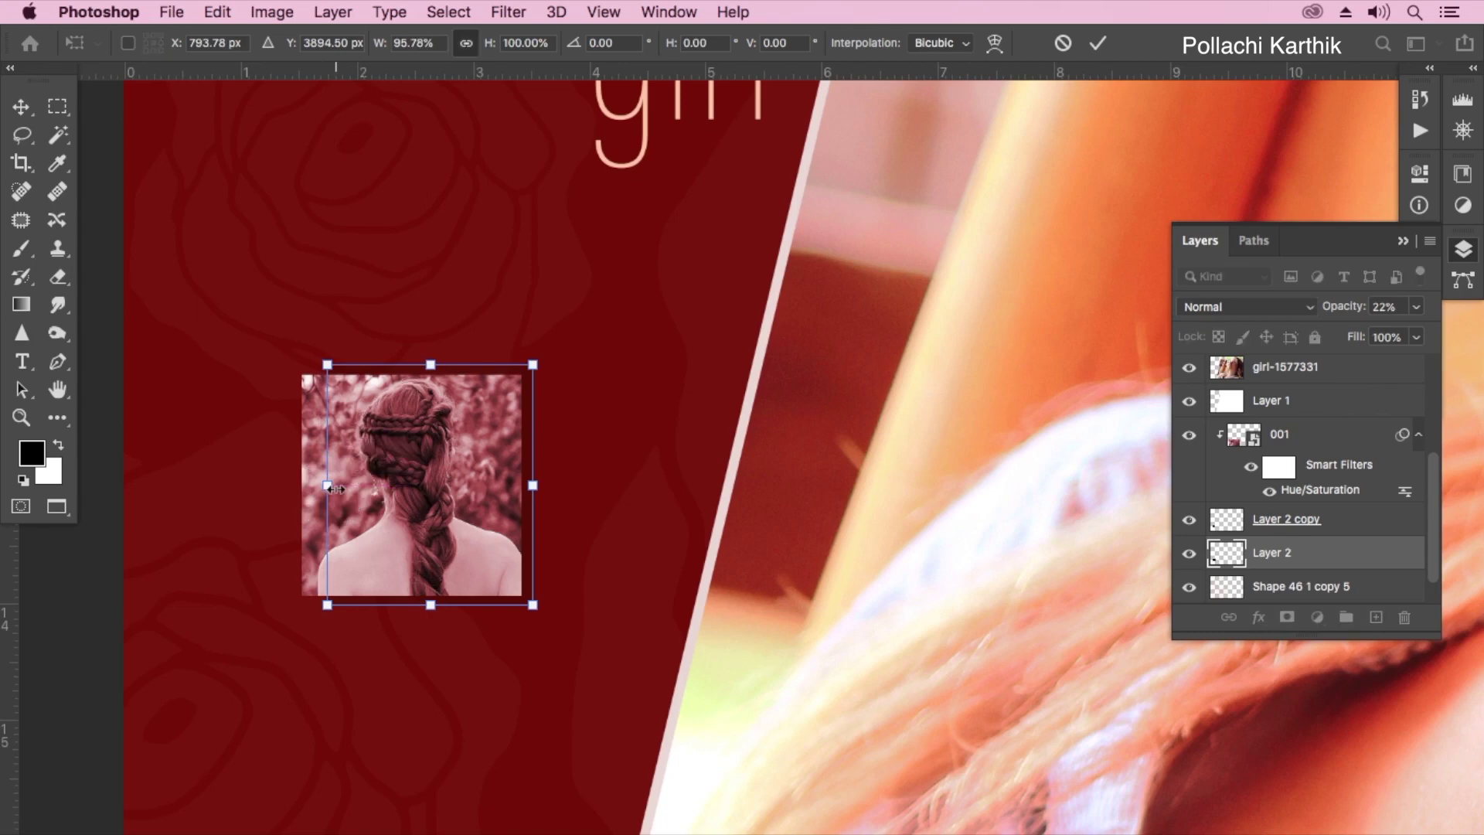
key("Return")
key("super+0")
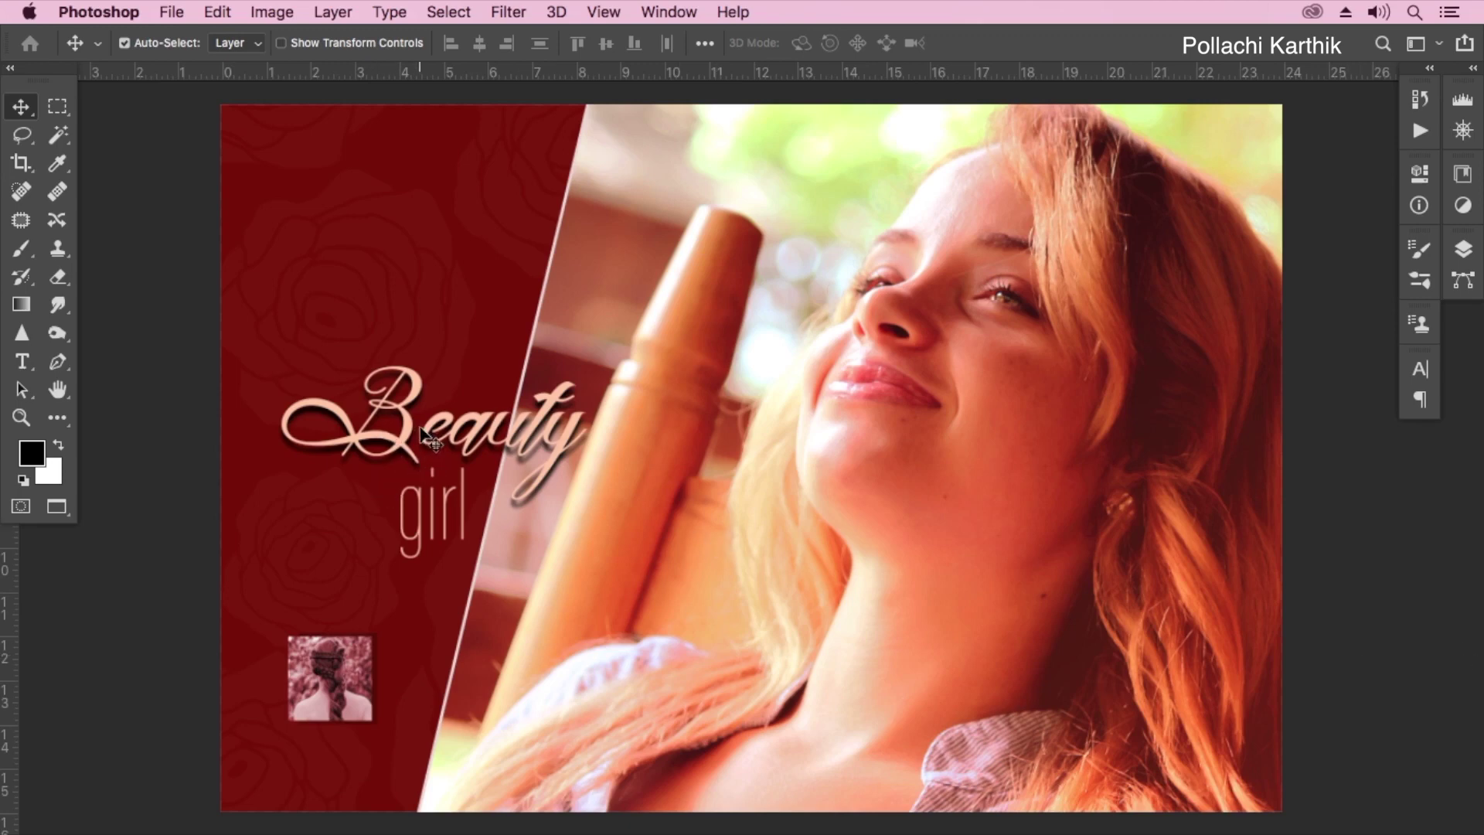
Shrink the Beauty girl title to about 56% and move it just above the thumbnail
left_click_drag(423, 433, 400, 444)
key("super+z")
right_click(430, 504)
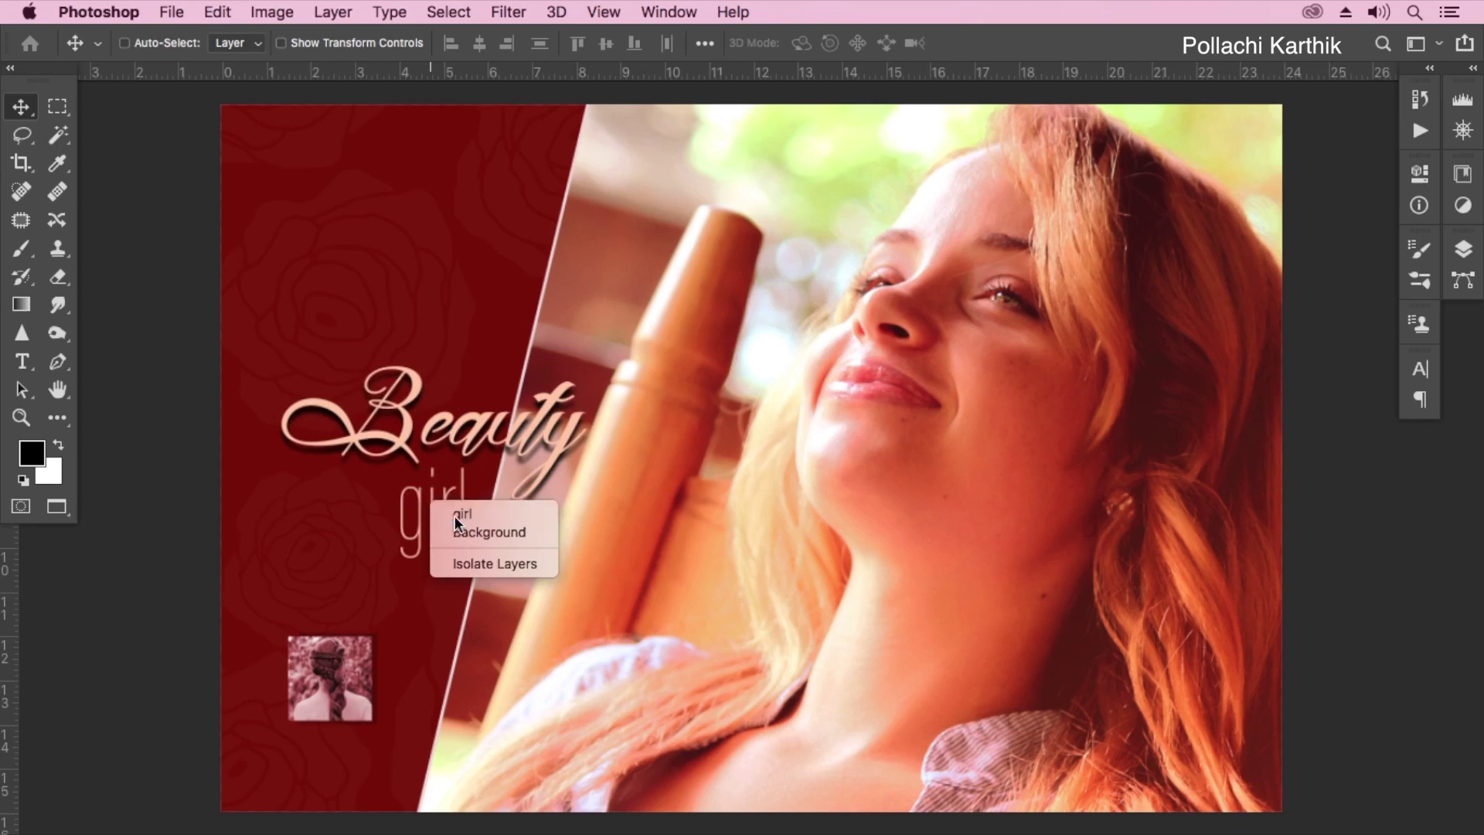
left_click(462, 514)
key("super+t")
left_click_drag(586, 364, 522, 409)
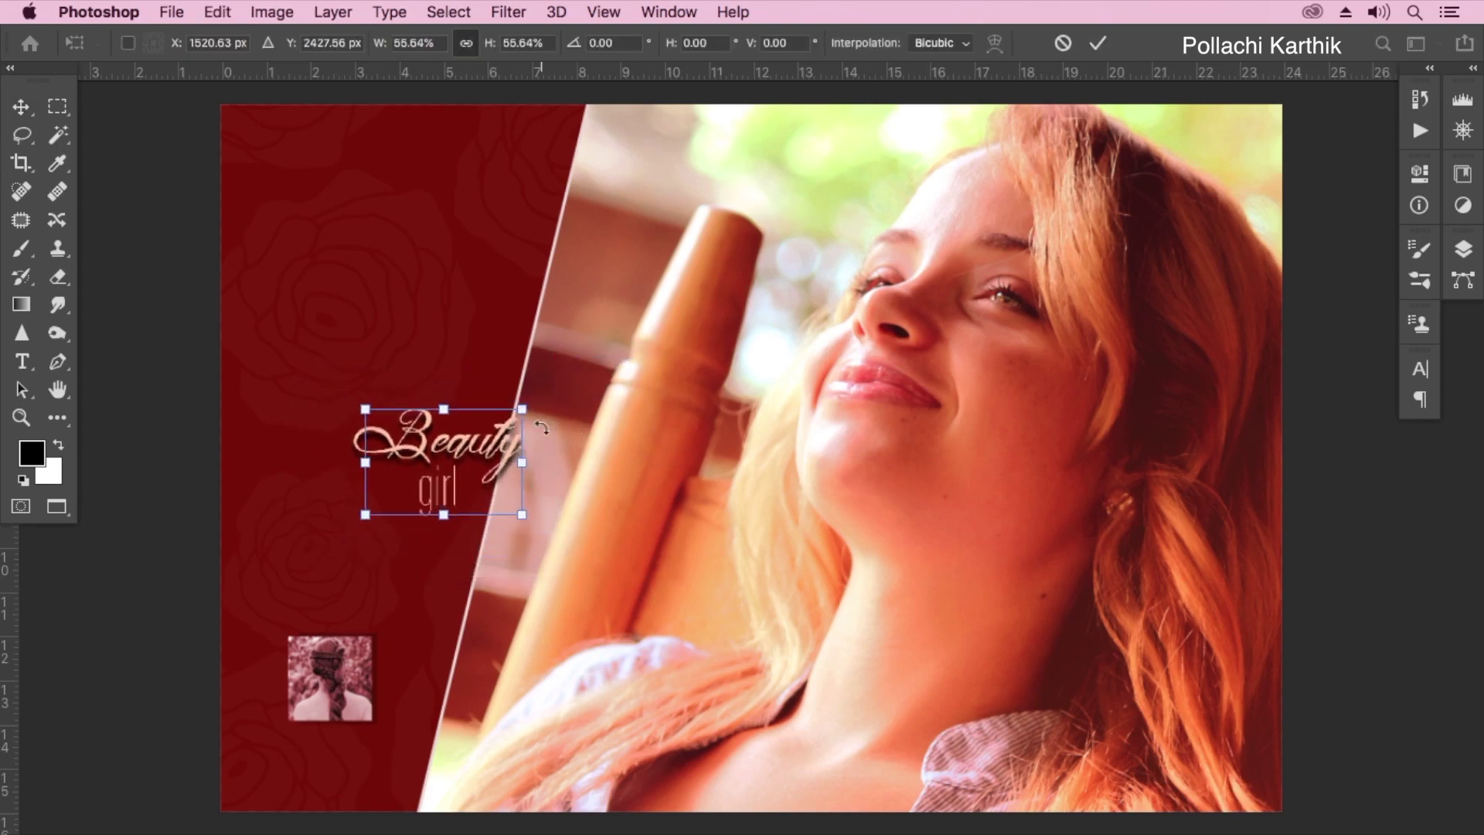
key("Return")
left_click_drag(381, 530, 387, 588)
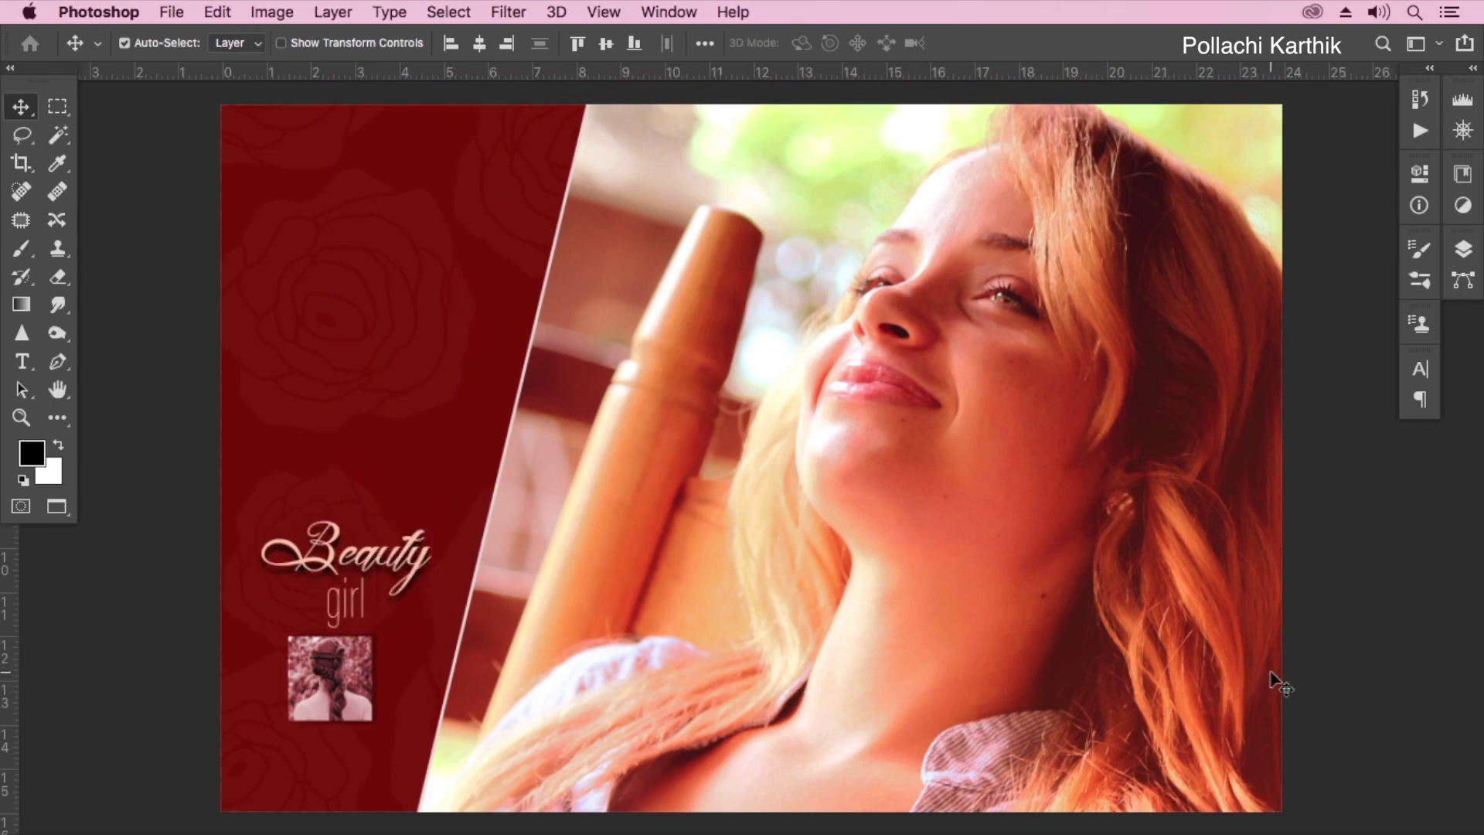